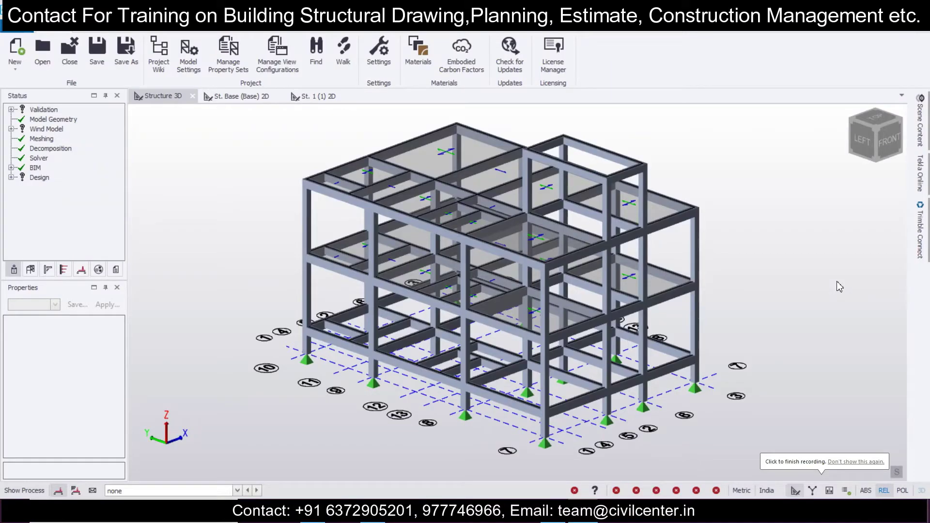
- Examine the multi-storey concrete frame and its grid lines in the Structure 3D view from several zoom levels
{"action": "right_click_drag", "start_coordinate": [854, 311], "coordinate": [826, 332]}
{"action": "scroll", "coordinate": [755, 306], "scroll_direction": "down", "scroll_amount": 2}
{"action": "mouse_move", "coordinate": [749, 307]}
{"action": "right_mouse_down"}
{"action": "mouse_move", "coordinate": [780, 307]}
{"action": "mouse_move", "coordinate": [756, 291]}
{"action": "right_mouse_up"}
{"action": "middle_click_drag", "start_coordinate": [758, 295], "coordinate": [691, 304]}
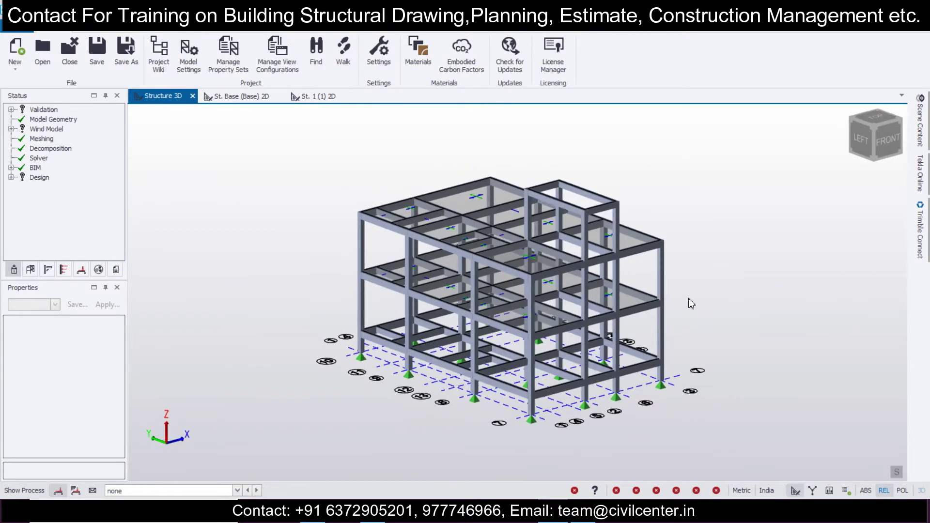
{"action": "scroll", "coordinate": [673, 313], "scroll_direction": "up", "scroll_amount": 2}
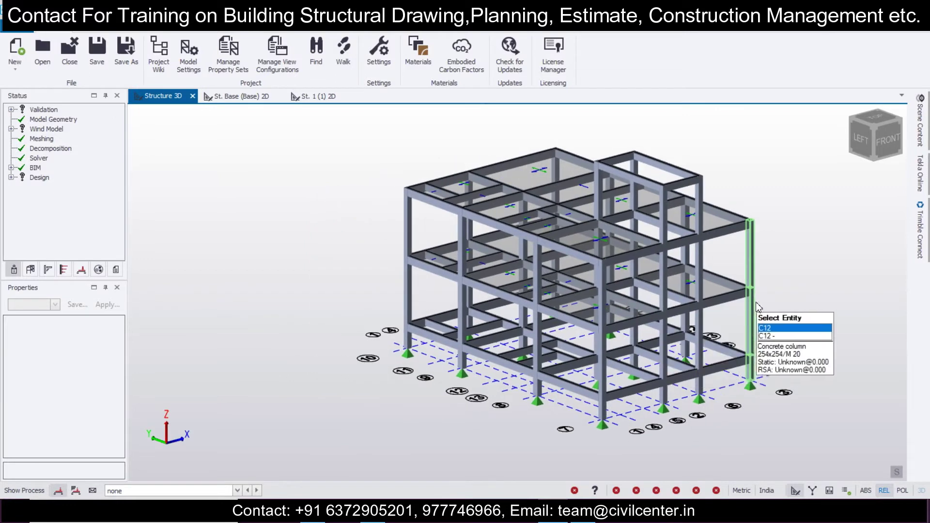
{"action": "scroll", "coordinate": [757, 305], "scroll_direction": "up", "scroll_amount": 2}
{"action": "scroll", "coordinate": [755, 306], "scroll_direction": "down", "scroll_amount": 4}
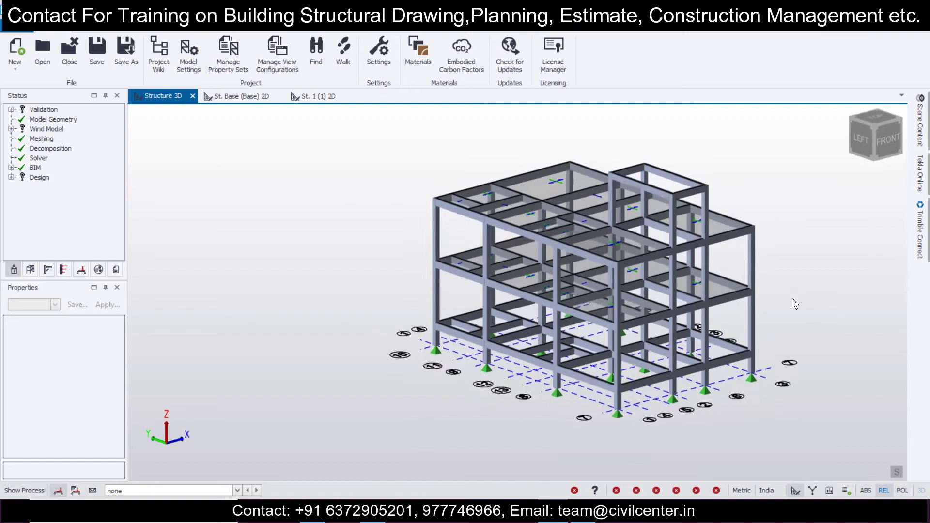
{"action": "scroll", "coordinate": [790, 307], "scroll_direction": "up", "scroll_amount": 3}
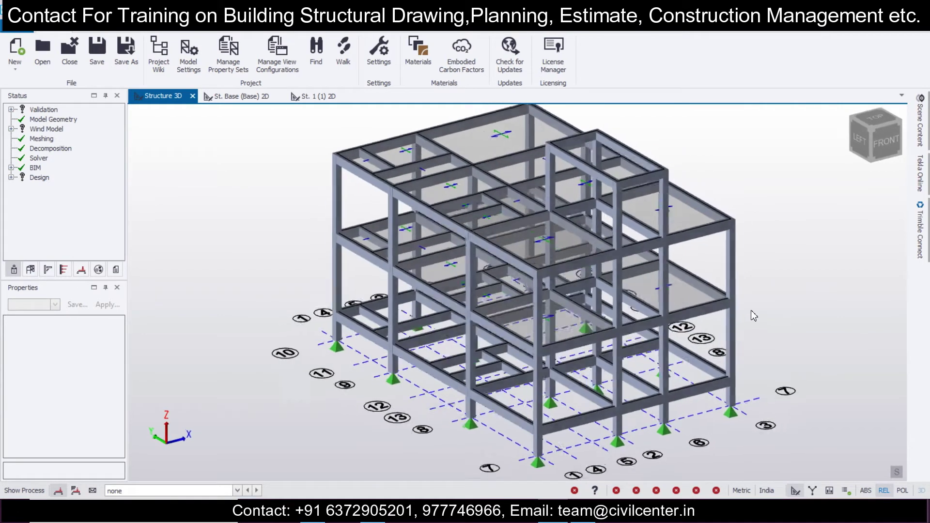
{"action": "scroll", "coordinate": [788, 314], "scroll_direction": "down", "scroll_amount": 2}
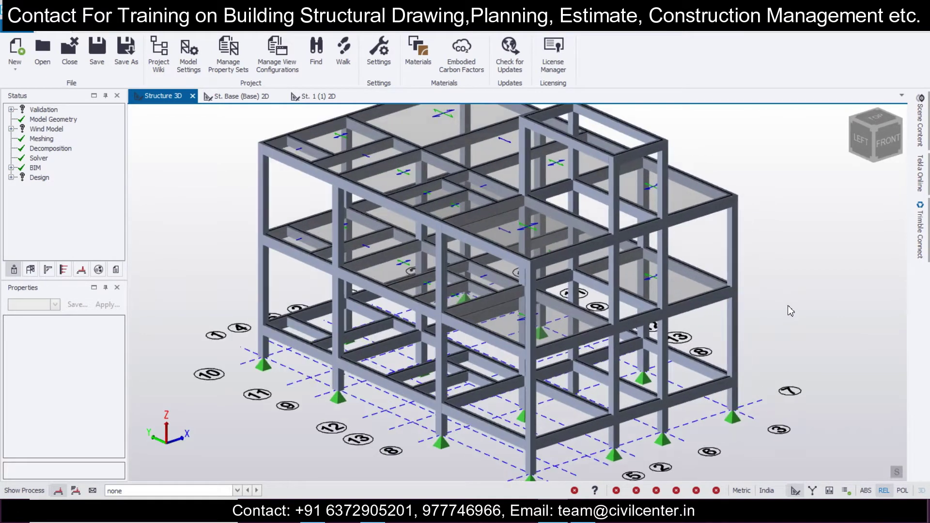
{"action": "right_click_drag", "start_coordinate": [805, 301], "coordinate": [824, 314]}
{"action": "middle_click_drag", "start_coordinate": [823, 318], "coordinate": [752, 324]}
{"action": "scroll", "coordinate": [780, 327], "scroll_direction": "up", "scroll_amount": 2}
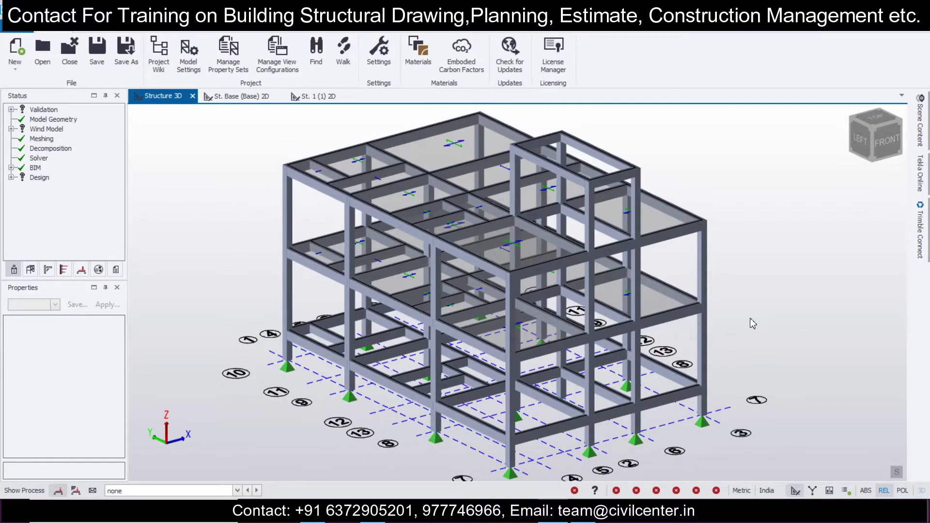
{"action": "scroll", "coordinate": [752, 322], "scroll_direction": "down", "scroll_amount": 3}
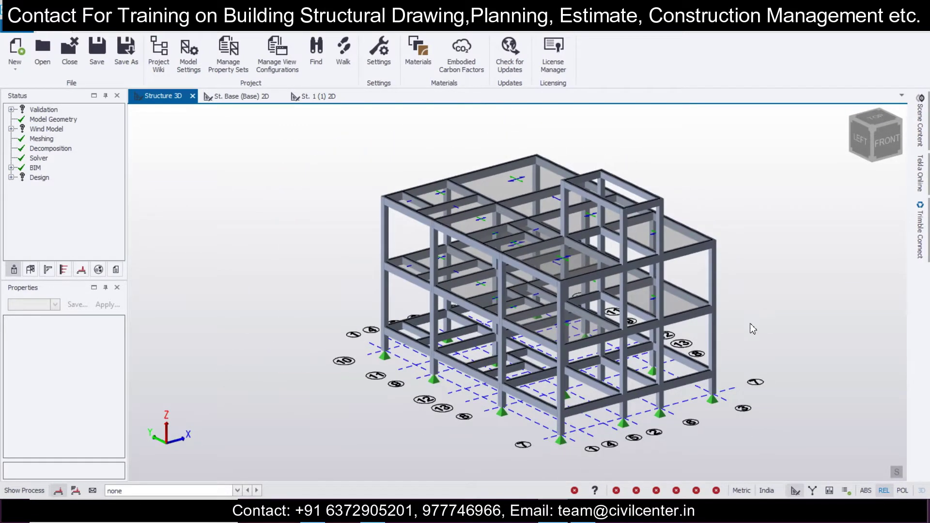
{"action": "scroll", "coordinate": [563, 455], "scroll_direction": "up", "scroll_amount": 2}
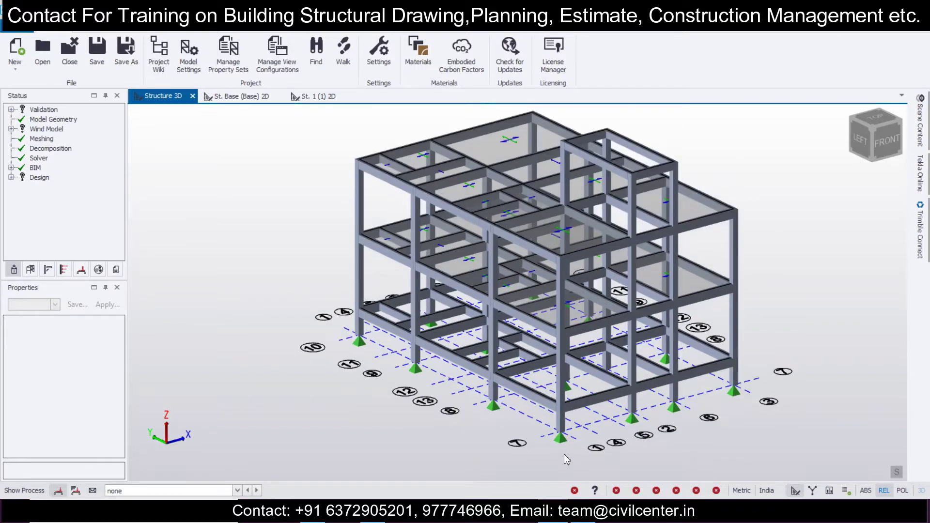
{"action": "mouse_move", "coordinate": [606, 424]}
{"action": "scroll", "coordinate": [607, 424], "scroll_direction": "down", "scroll_amount": 1}
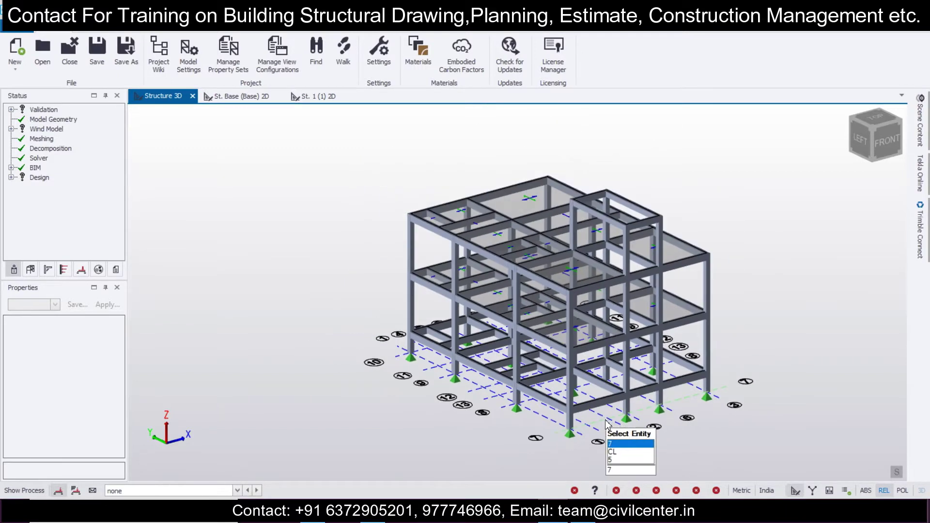
{"action": "scroll", "coordinate": [606, 425], "scroll_direction": "up", "scroll_amount": 2}
{"action": "right_click_drag", "start_coordinate": [450, 415], "coordinate": [356, 438]}
{"action": "middle_click_drag", "start_coordinate": [359, 444], "coordinate": [467, 420]}
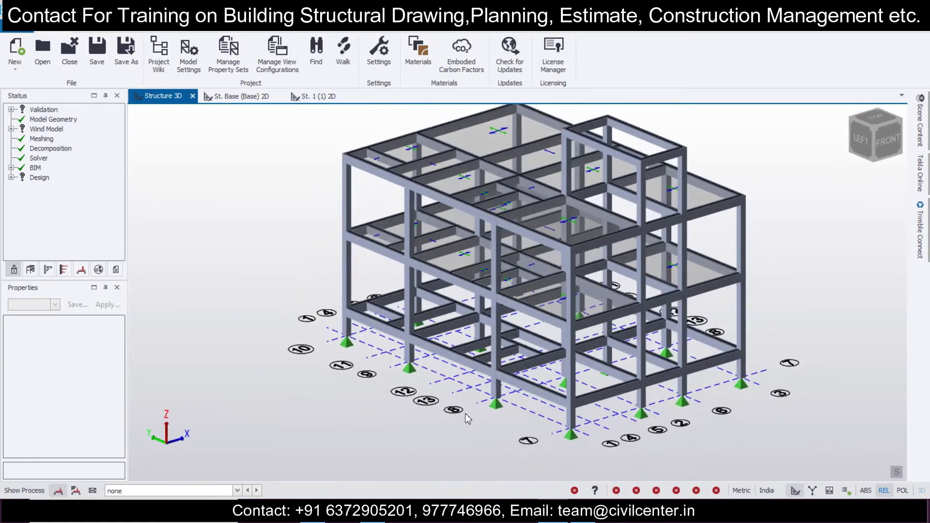
{"action": "left_click", "coordinate": [467, 419]}
{"action": "scroll", "coordinate": [463, 417], "scroll_direction": "down", "scroll_amount": 2}
{"action": "scroll", "coordinate": [463, 414], "scroll_direction": "up", "scroll_amount": 1}
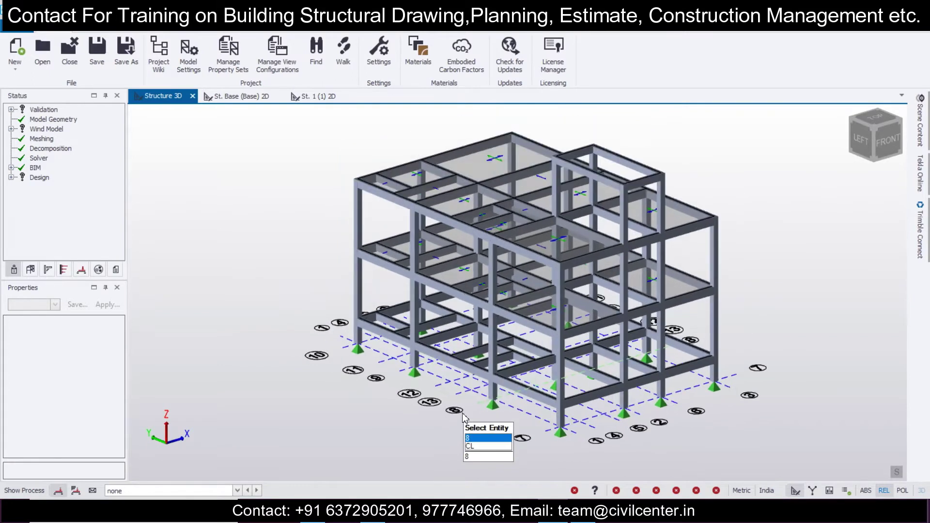
{"action": "scroll", "coordinate": [494, 407], "scroll_direction": "up", "scroll_amount": 1}
{"action": "middle_click_drag", "start_coordinate": [834, 363], "coordinate": [781, 379]}
{"action": "mouse_move", "coordinate": [753, 394]}
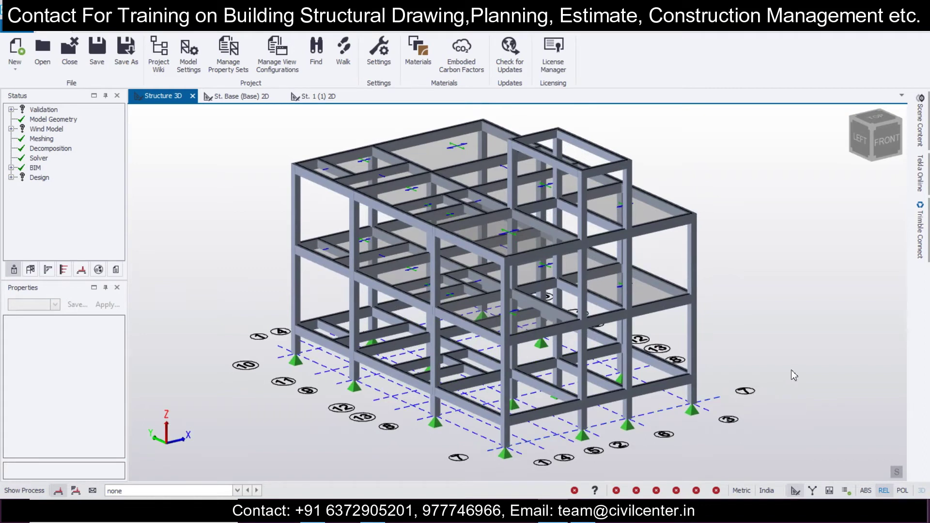
{"action": "scroll", "coordinate": [769, 382], "scroll_direction": "up", "scroll_amount": 2}
{"action": "scroll", "coordinate": [751, 379], "scroll_direction": "down", "scroll_amount": 3}
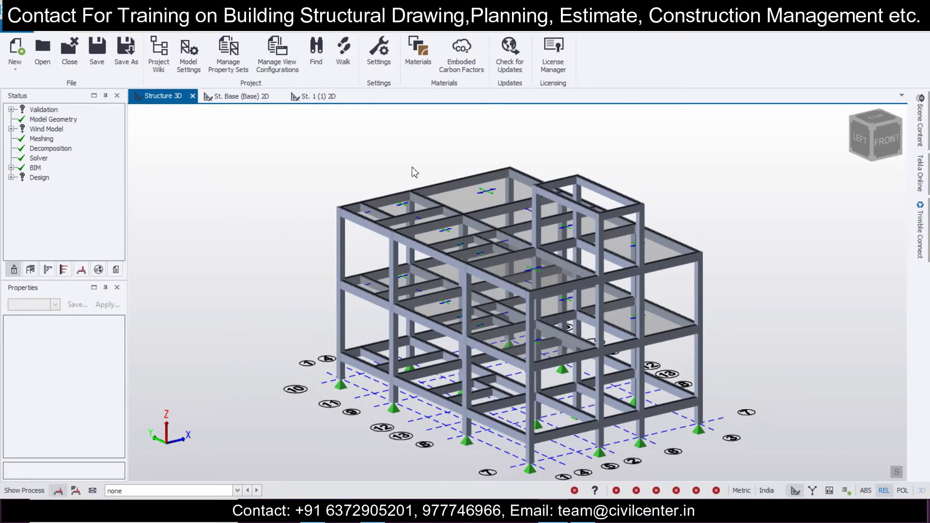
- Inspect the St. Base (Base) 2D plan with its grid lines and list the structure's levels
{"action": "left_click", "coordinate": [253, 101]}
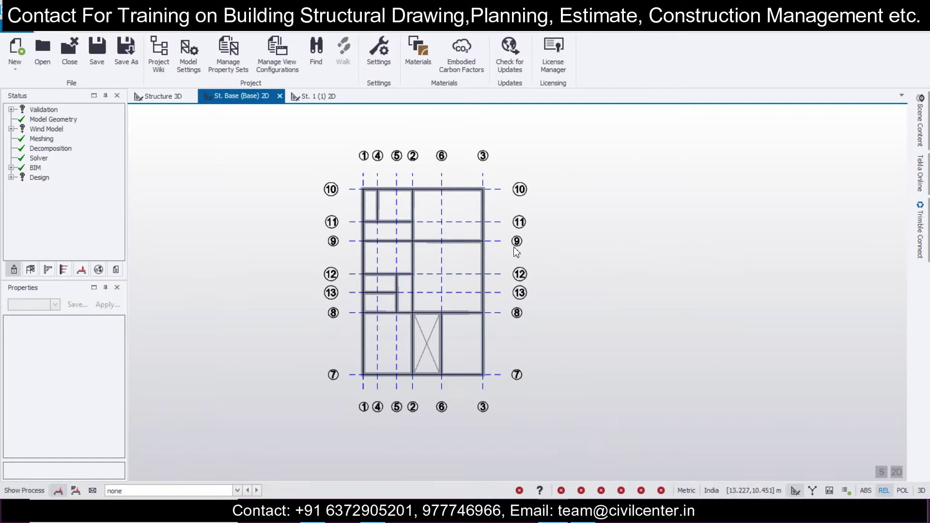
{"action": "scroll", "coordinate": [414, 259], "scroll_direction": "up", "scroll_amount": 3}
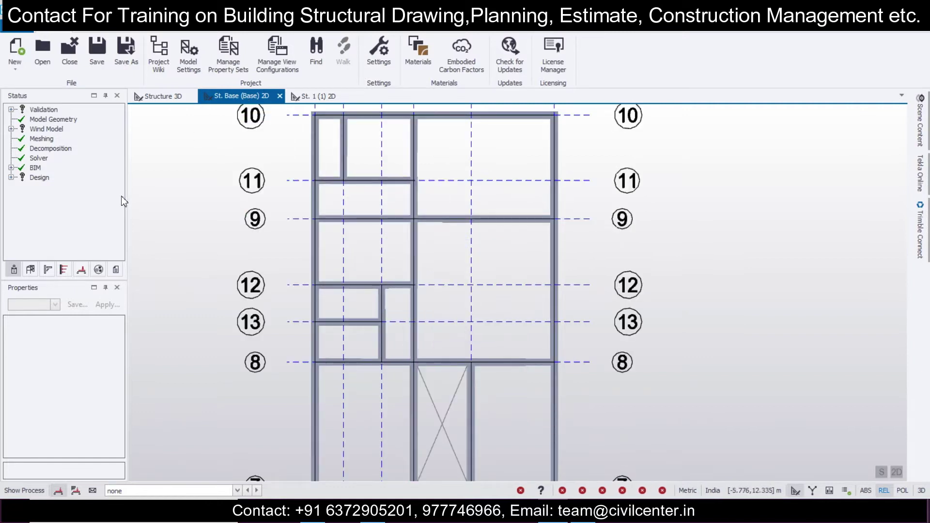
{"action": "left_click", "coordinate": [30, 270]}
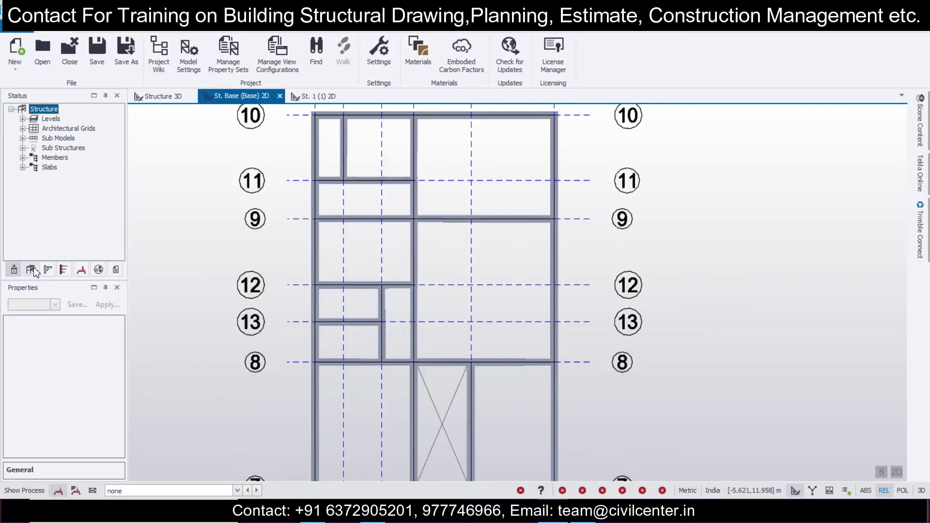
{"action": "left_click", "coordinate": [22, 119]}
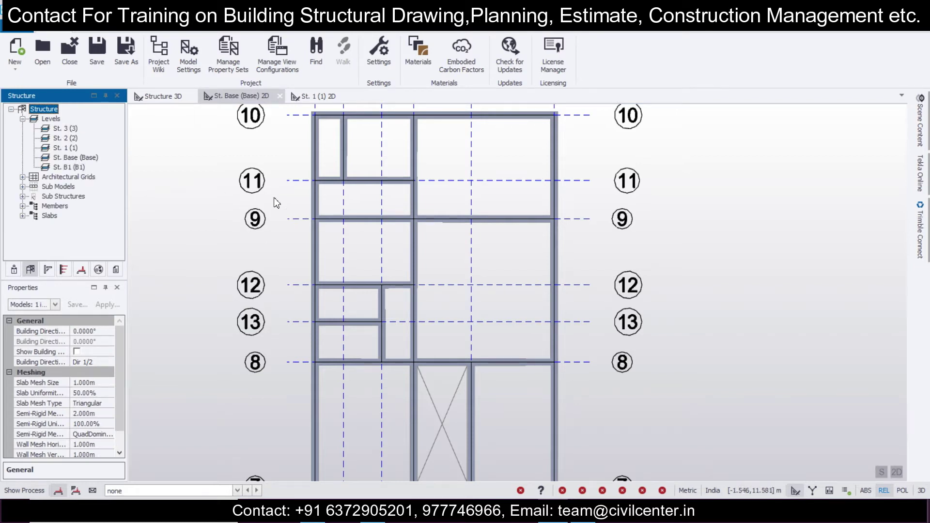
{"action": "scroll", "coordinate": [339, 203], "scroll_direction": "down", "scroll_amount": 2}
{"action": "scroll", "coordinate": [382, 296], "scroll_direction": "up", "scroll_amount": 2}
{"action": "mouse_move", "coordinate": [382, 297]}
{"action": "scroll", "coordinate": [460, 292], "scroll_direction": "down", "scroll_amount": 1}
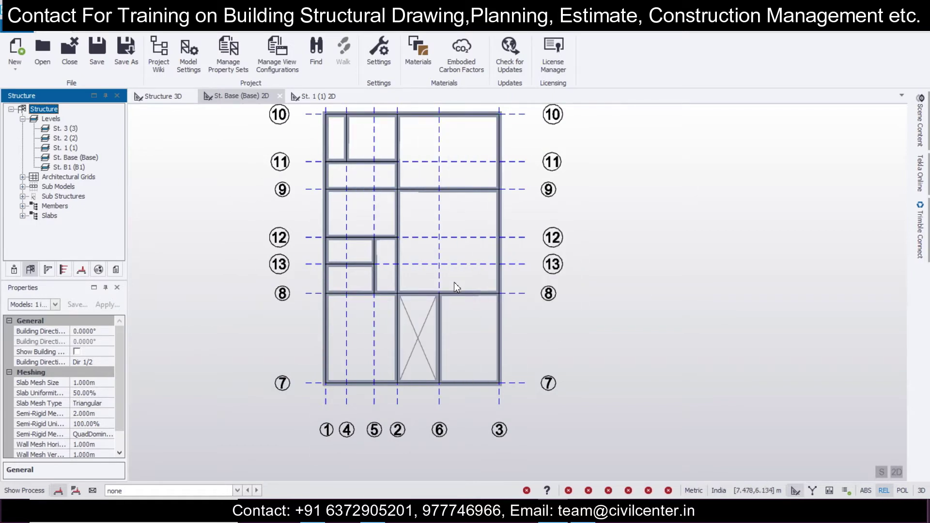
{"action": "mouse_move", "coordinate": [453, 267]}
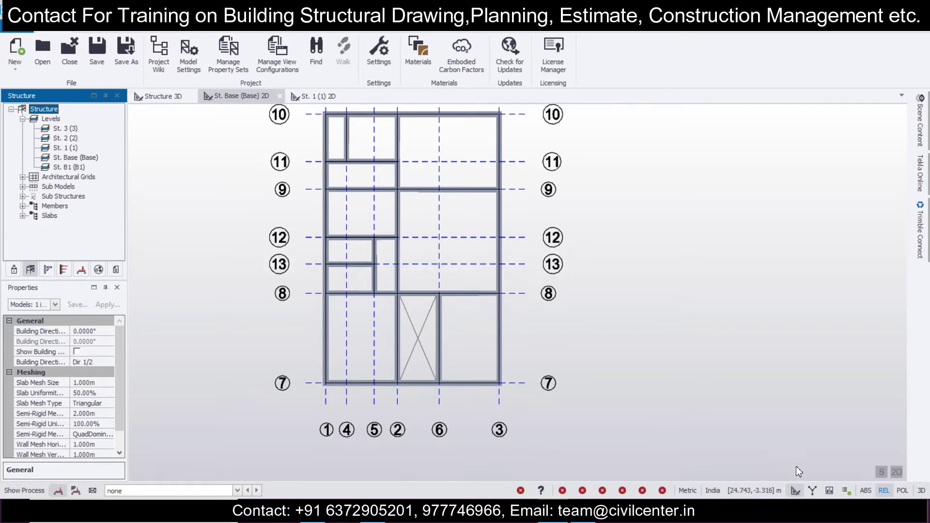
{"action": "left_click", "coordinate": [797, 490]}
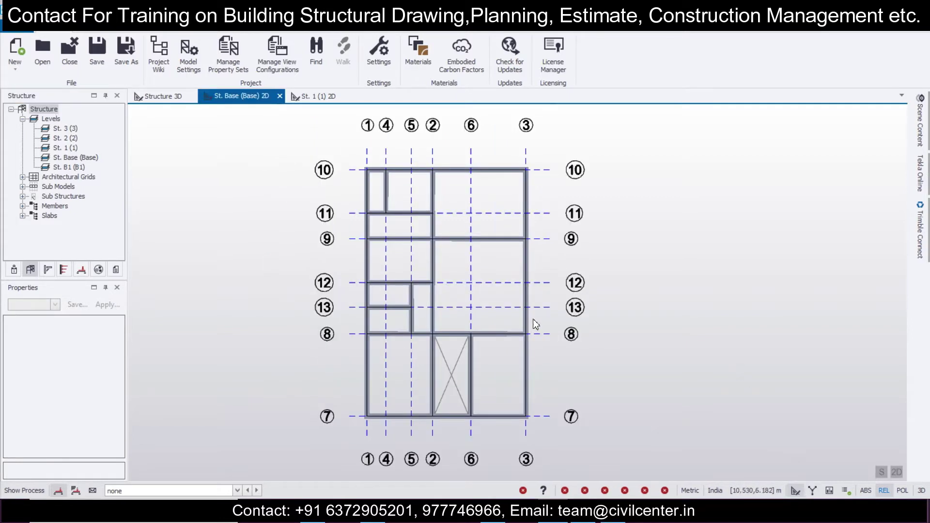
{"action": "scroll", "coordinate": [535, 324], "scroll_direction": "up", "scroll_amount": 1}
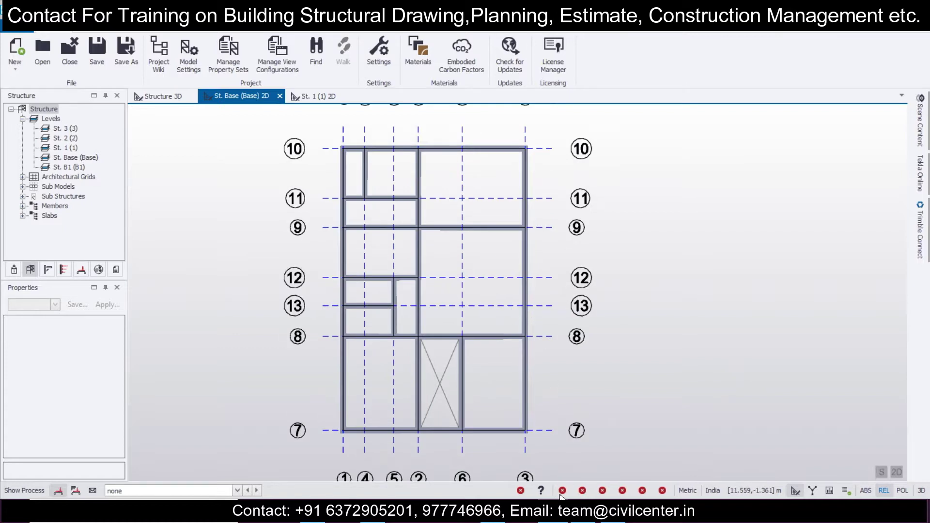
- Switch to the Word document with the dead load calculations and review the unit weight of AAC block masonry
{"action": "left_click", "coordinate": [613, 511]}
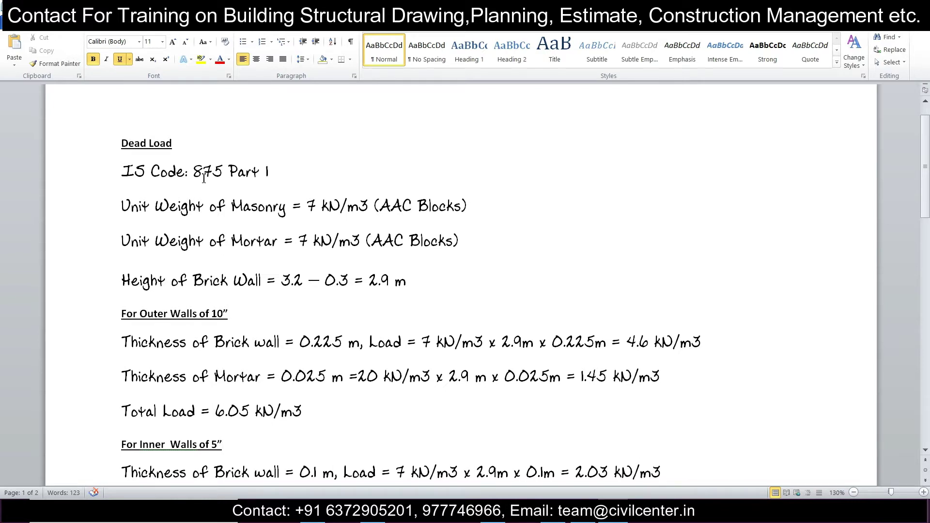
{"action": "scroll", "coordinate": [297, 221], "scroll_direction": "down", "scroll_amount": 2}
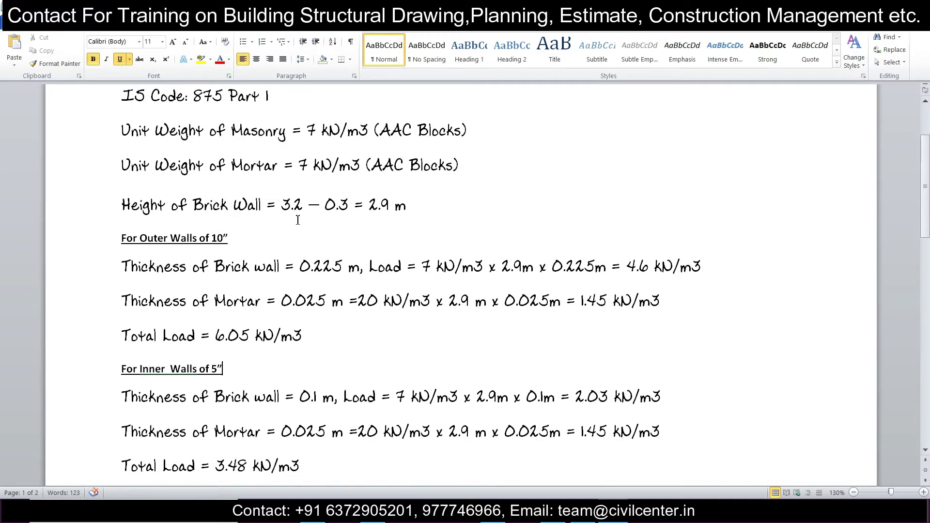
{"action": "scroll", "coordinate": [280, 199], "scroll_direction": "up", "scroll_amount": 3}
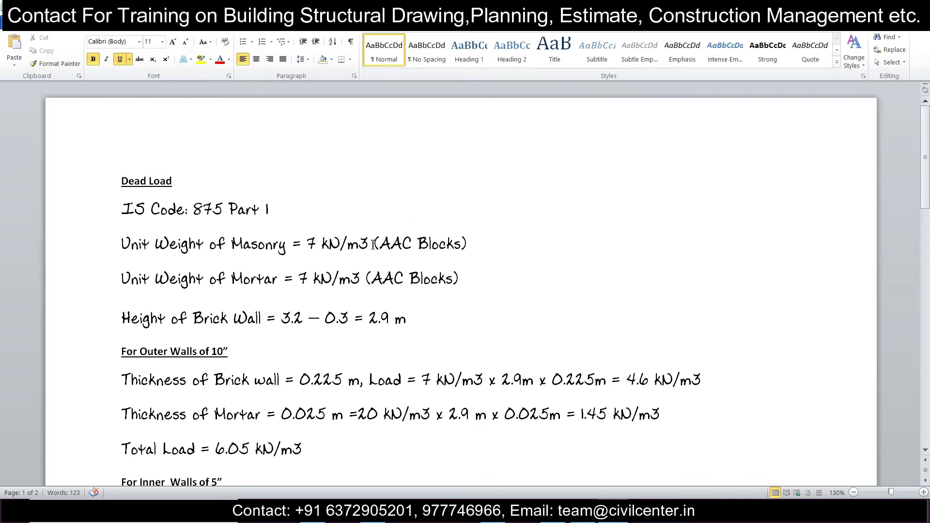
{"action": "scroll", "coordinate": [430, 252], "scroll_direction": "down", "scroll_amount": 3}
{"action": "left_click_drag", "start_coordinate": [473, 180], "coordinate": [388, 180]}
{"action": "left_click", "coordinate": [390, 182]}
{"action": "left_click_drag", "start_coordinate": [486, 166], "coordinate": [376, 177]}
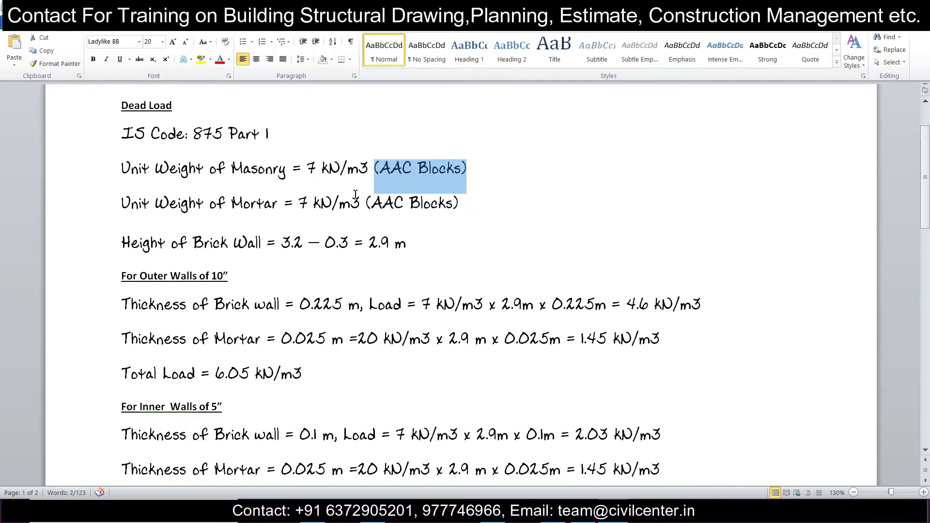
{"action": "left_click", "coordinate": [332, 179]}
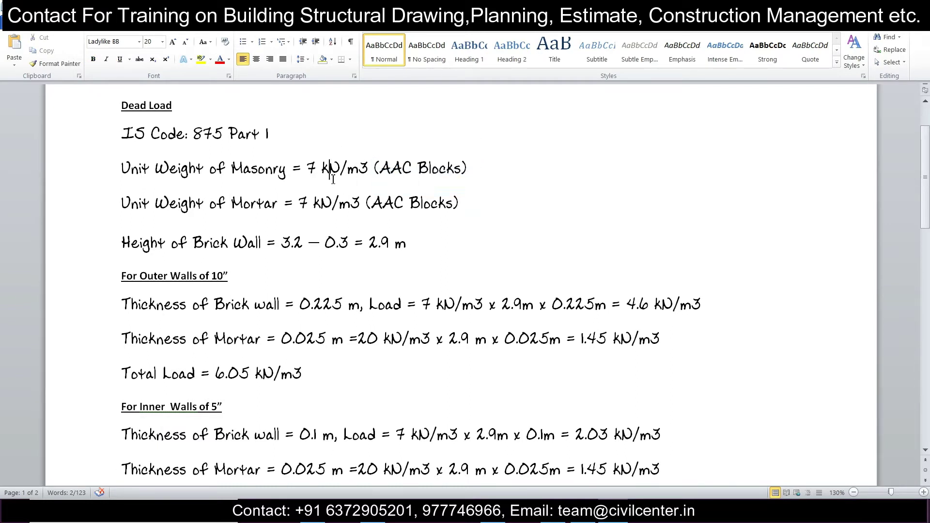
{"action": "left_click_drag", "start_coordinate": [308, 177], "coordinate": [368, 181]}
- Change the unit weight of mortar to 20 kN/m3 and delete the "(AAC Blocks)" note from that line
{"action": "left_click", "coordinate": [307, 209]}
{"action": "mouse_move", "coordinate": [287, 213]}
{"action": "left_mouse_down"}
{"action": "mouse_move", "coordinate": [314, 212]}
{"action": "mouse_move", "coordinate": [299, 208]}
{"action": "left_mouse_up"}
{"action": "left_click", "coordinate": [308, 207]}
{"action": "type", "text": "20"}
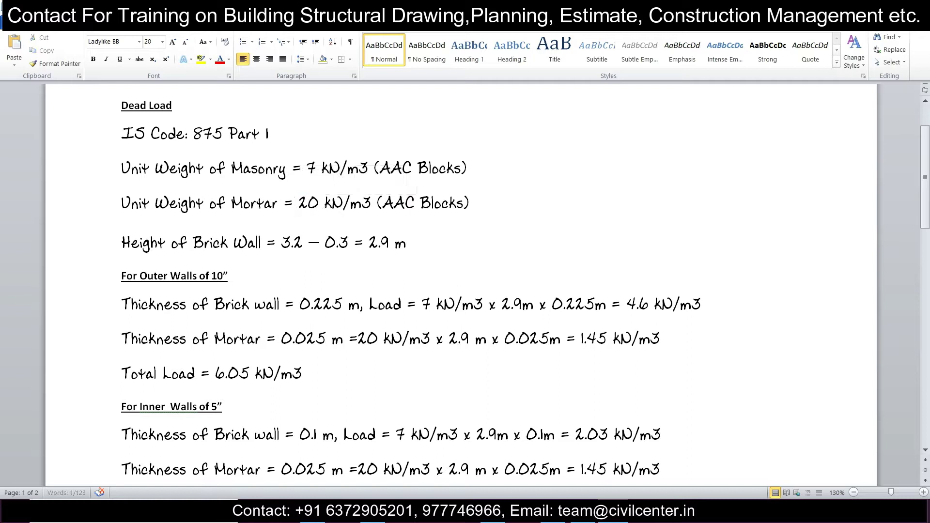
{"action": "left_click_drag", "start_coordinate": [469, 209], "coordinate": [380, 218]}
{"action": "key", "text": "Delete"}
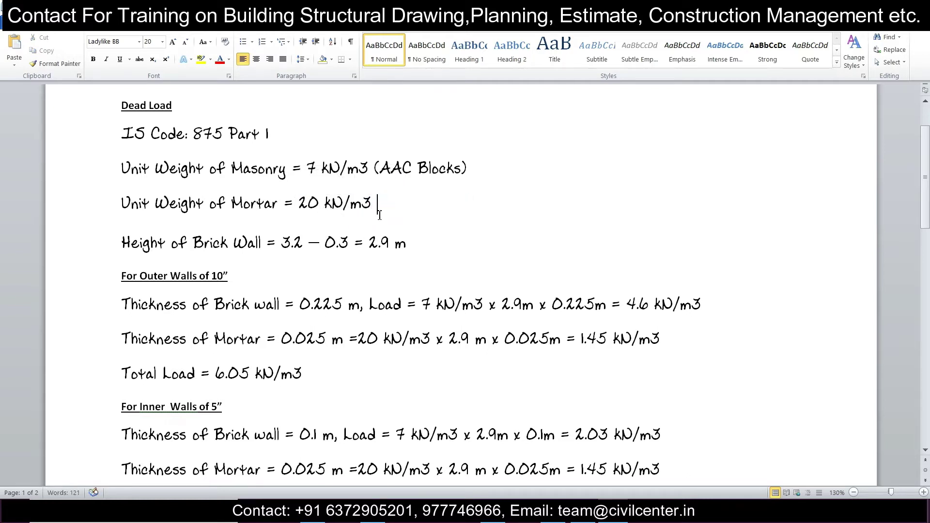
- Review the subtraction in the Height of Brick Wall line of the dead load notes
{"action": "scroll", "coordinate": [382, 212], "scroll_direction": "down", "scroll_amount": 1}
{"action": "left_click_drag", "start_coordinate": [281, 205], "coordinate": [324, 214]}
{"action": "left_click", "coordinate": [354, 218]}
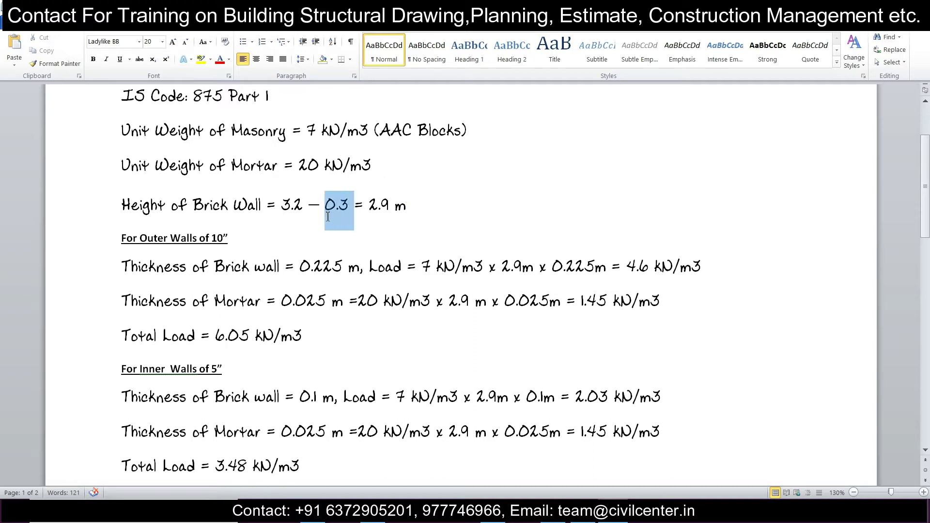
{"action": "left_click", "coordinate": [325, 215]}
{"action": "double_click", "coordinate": [345, 211]}
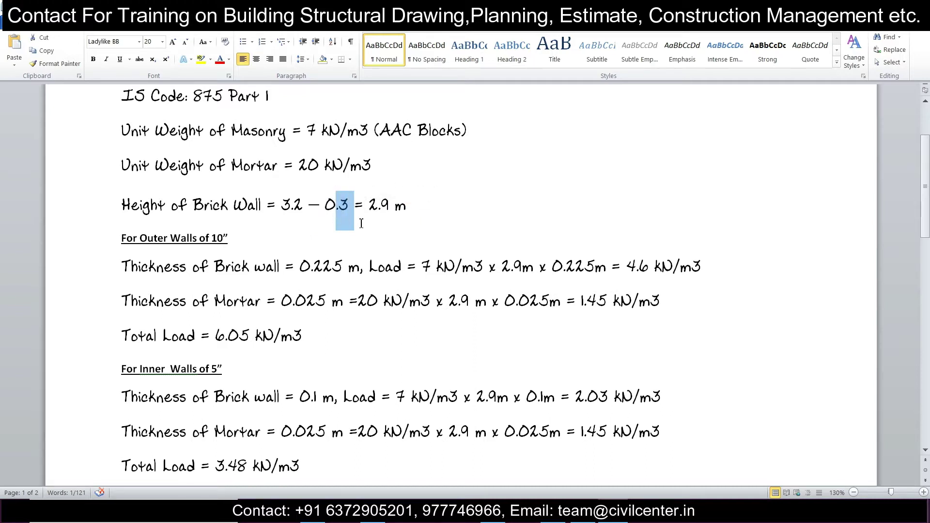
{"action": "left_click", "coordinate": [364, 211]}
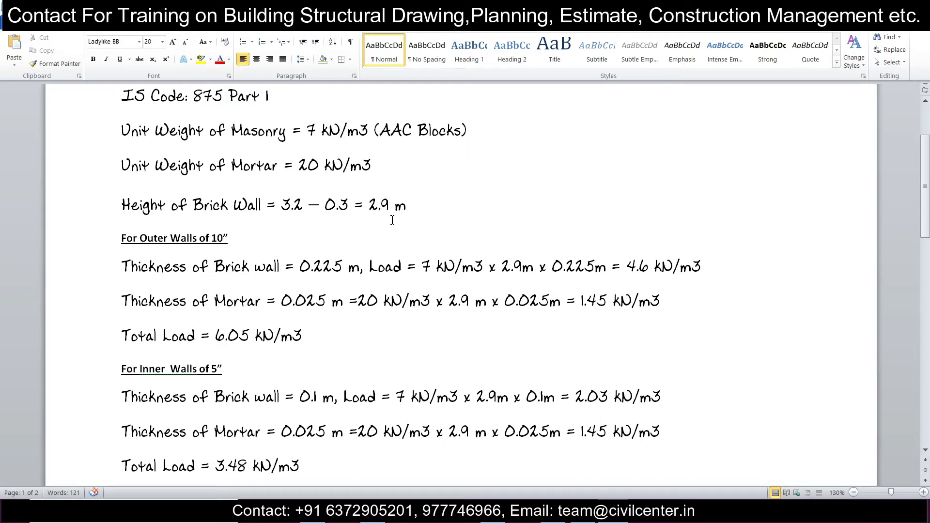
{"action": "left_click_drag", "start_coordinate": [353, 213], "coordinate": [330, 214]}
{"action": "left_click", "coordinate": [327, 214]}
- Review the brick wall thickness and the 10" wall size in the outer walls section
{"action": "scroll", "coordinate": [348, 257], "scroll_direction": "down", "scroll_amount": 1}
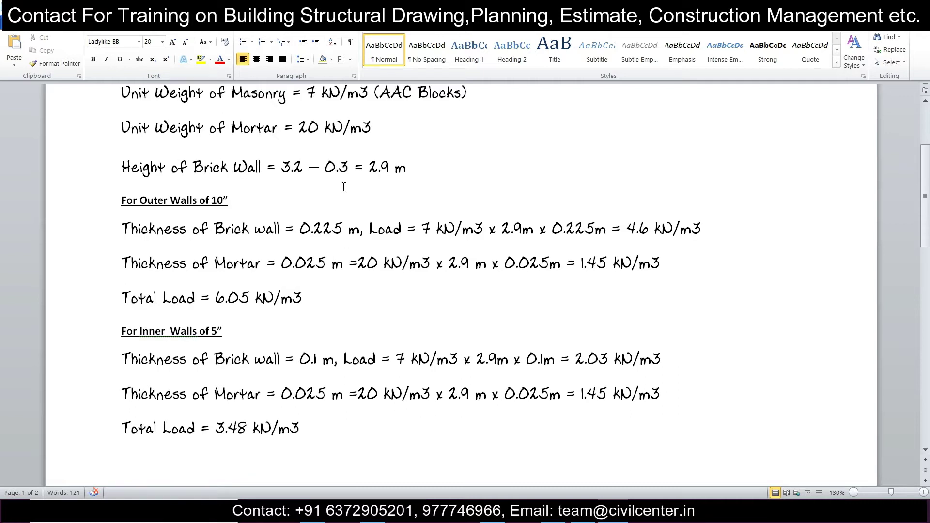
{"action": "scroll", "coordinate": [325, 193], "scroll_direction": "down", "scroll_amount": 1}
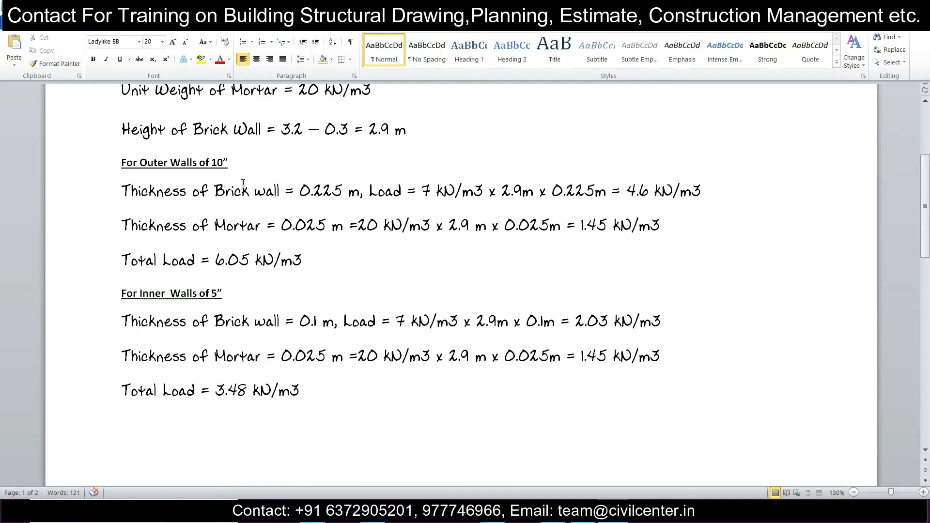
{"action": "left_click_drag", "start_coordinate": [286, 193], "coordinate": [350, 194]}
{"action": "left_click", "coordinate": [362, 194]}
{"action": "left_click_drag", "start_coordinate": [229, 166], "coordinate": [218, 166]}
{"action": "left_click", "coordinate": [219, 162]}
{"action": "left_click", "coordinate": [217, 167]}
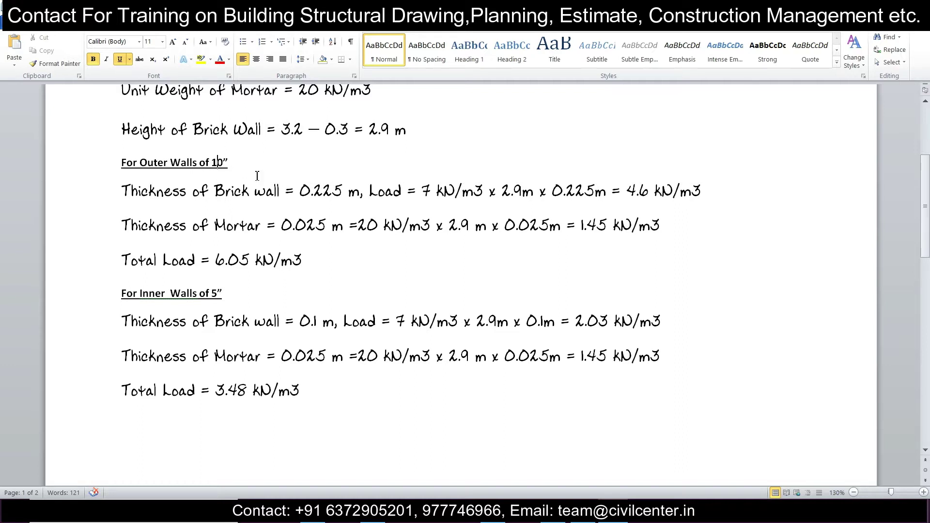
{"action": "left_click_drag", "start_coordinate": [234, 164], "coordinate": [199, 164]}
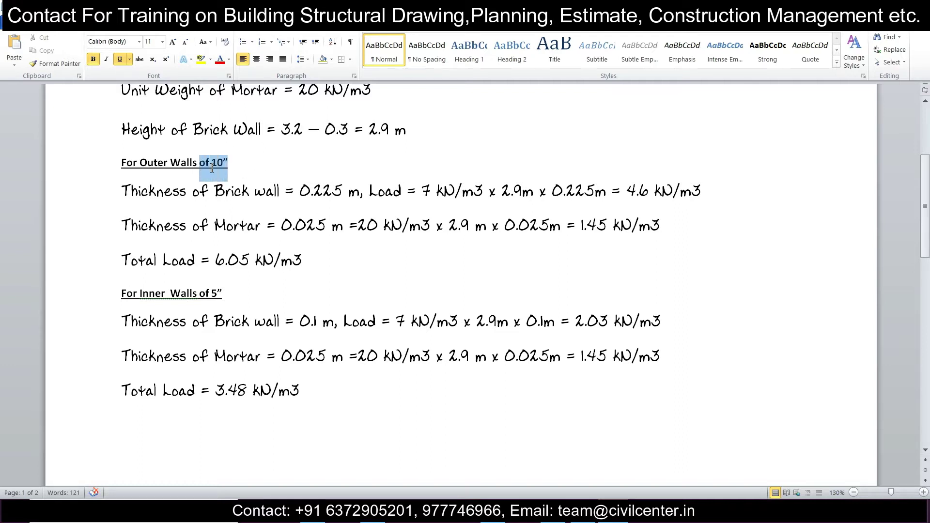
- Review the brick wall thickness value and its load multiplication in the outer walls section
{"action": "left_click", "coordinate": [268, 196]}
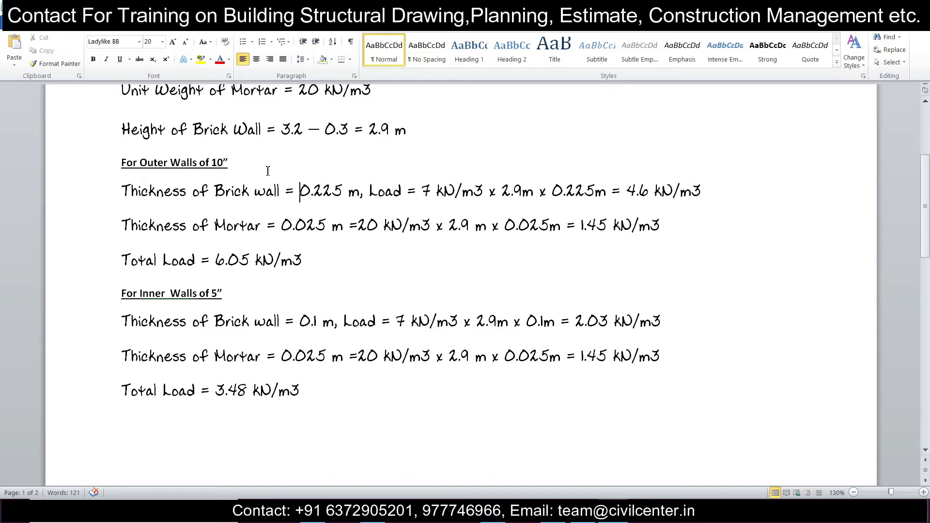
{"action": "left_click_drag", "start_coordinate": [304, 198], "coordinate": [347, 205]}
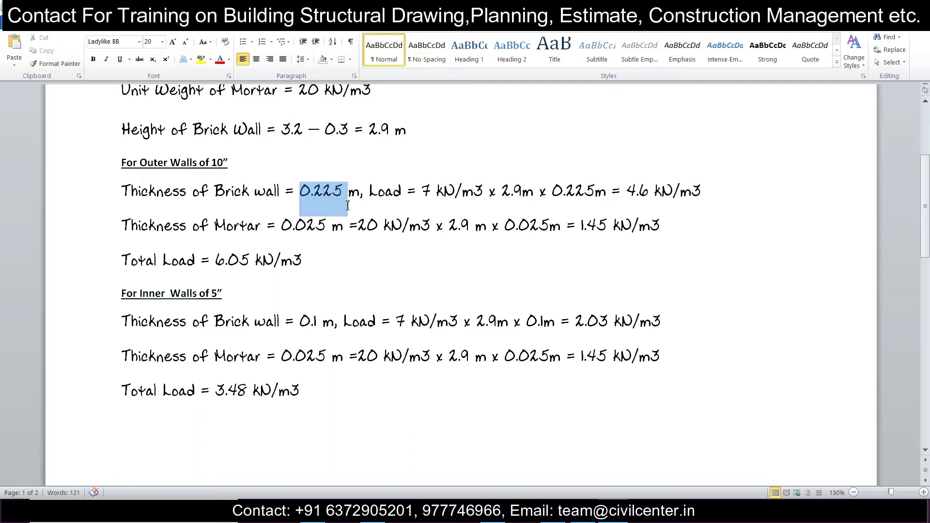
{"action": "left_click", "coordinate": [343, 205]}
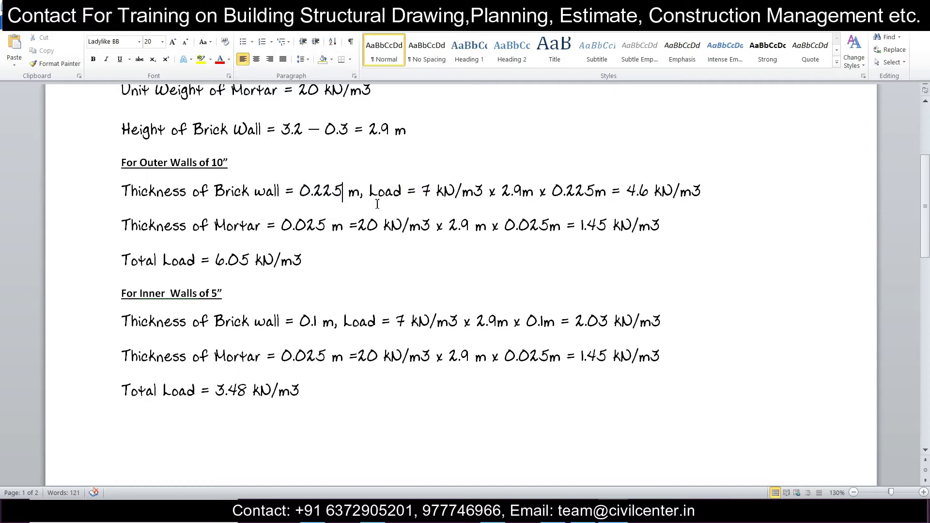
{"action": "left_click_drag", "start_coordinate": [371, 198], "coordinate": [706, 199]}
{"action": "left_click", "coordinate": [554, 201]}
{"action": "left_click", "coordinate": [680, 196]}
- Review the mortar thickness, the mortar load multiplication and the total load of the outer walls
{"action": "double_click", "coordinate": [325, 230]}
{"action": "left_click", "coordinate": [350, 237]}
{"action": "left_click_drag", "start_coordinate": [368, 236], "coordinate": [495, 238]}
{"action": "left_click", "coordinate": [525, 234]}
{"action": "double_click", "coordinate": [554, 240]}
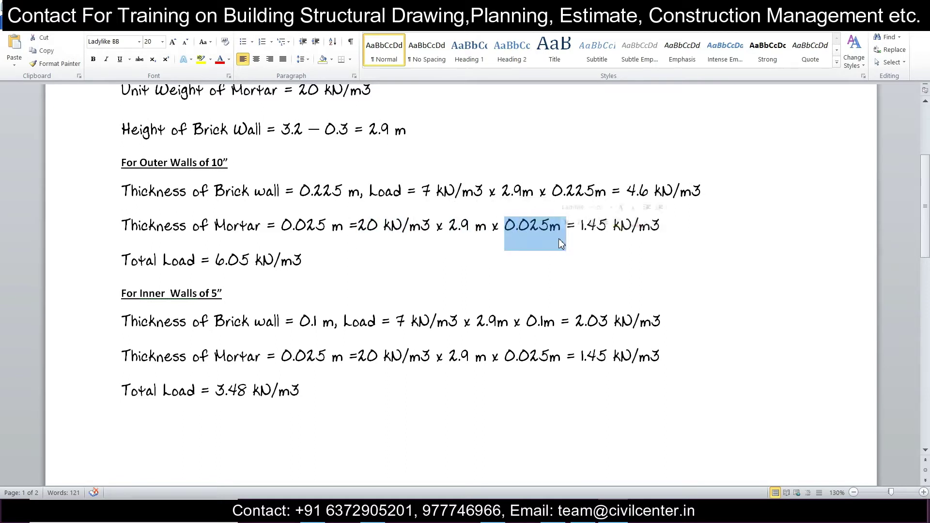
{"action": "left_click", "coordinate": [561, 237]}
{"action": "left_click", "coordinate": [598, 232]}
{"action": "left_click", "coordinate": [634, 231]}
{"action": "left_click_drag", "start_coordinate": [661, 232], "coordinate": [596, 235]}
{"action": "left_click", "coordinate": [293, 270]}
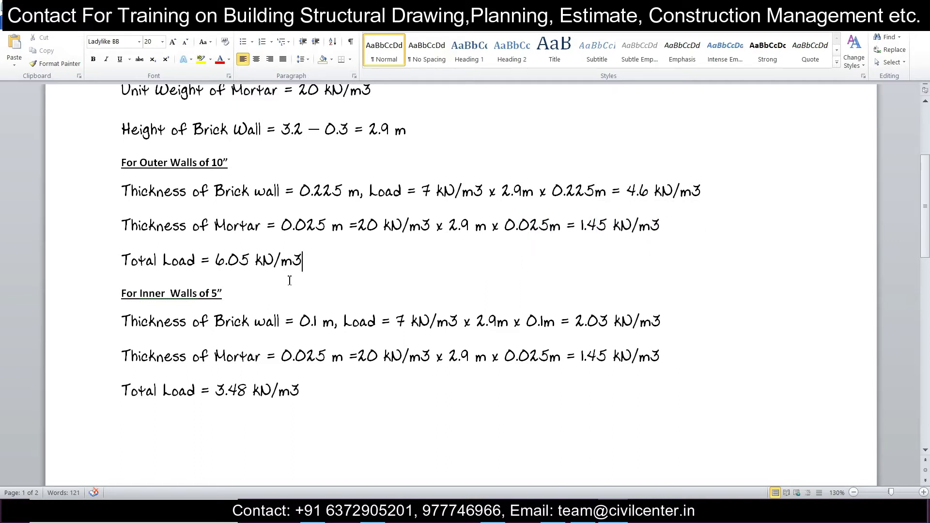
{"action": "left_click_drag", "start_coordinate": [273, 262], "coordinate": [220, 264]}
{"action": "left_click", "coordinate": [218, 264]}
- Review the load calculations in the section for inner walls of 5"
{"action": "left_click_drag", "start_coordinate": [261, 357], "coordinate": [255, 358]}
{"action": "left_click", "coordinate": [297, 368]}
{"action": "scroll", "coordinate": [291, 359], "scroll_direction": "down", "scroll_amount": 1}
{"action": "key", "text": "Down"}
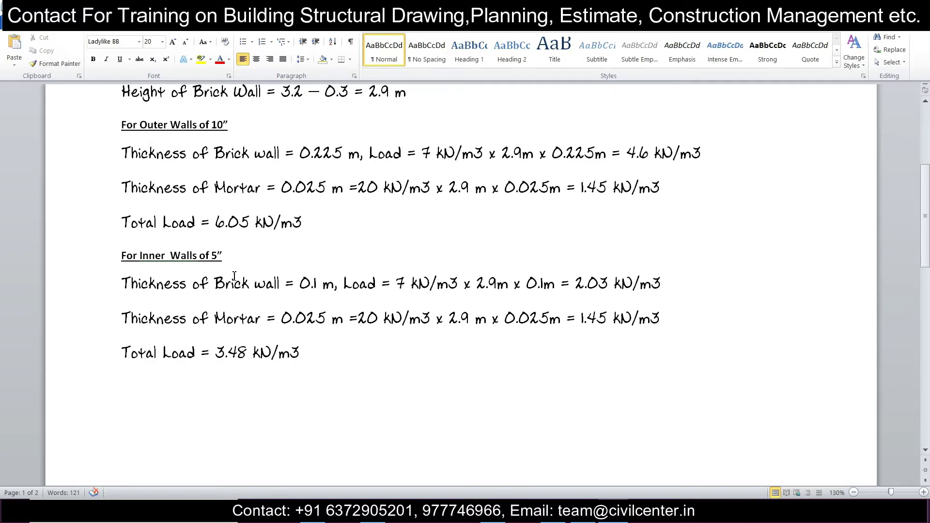
{"action": "left_click_drag", "start_coordinate": [310, 357], "coordinate": [81, 270]}
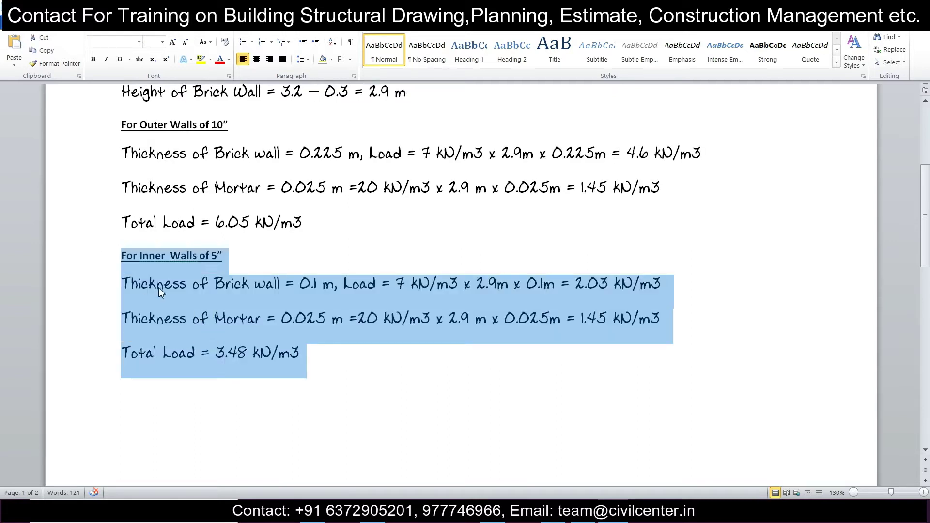
{"action": "left_click", "coordinate": [141, 404]}
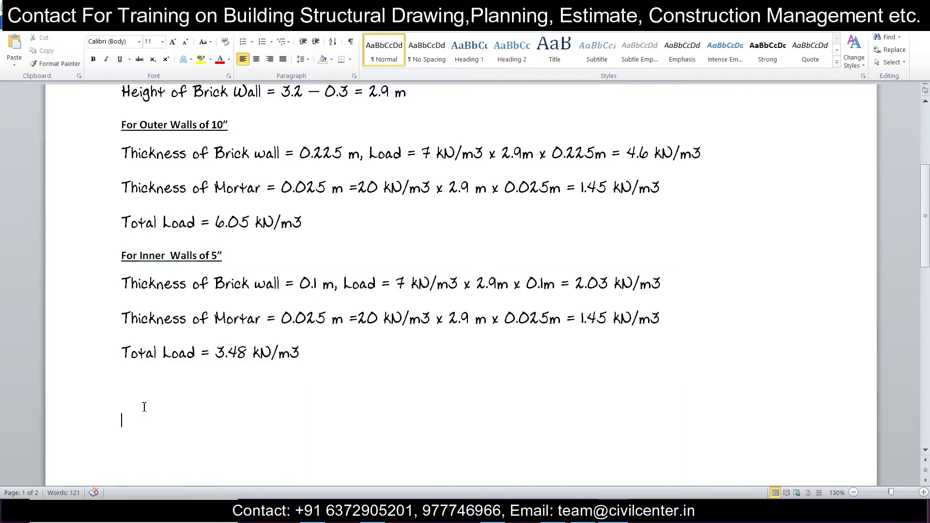
- Copy the whole outer walls of 10" section and paste it below the inner walls total load
{"action": "left_click", "coordinate": [172, 358]}
{"action": "left_click_drag", "start_coordinate": [328, 222], "coordinate": [127, 131]}
{"action": "key", "text": "ctrl+c"}
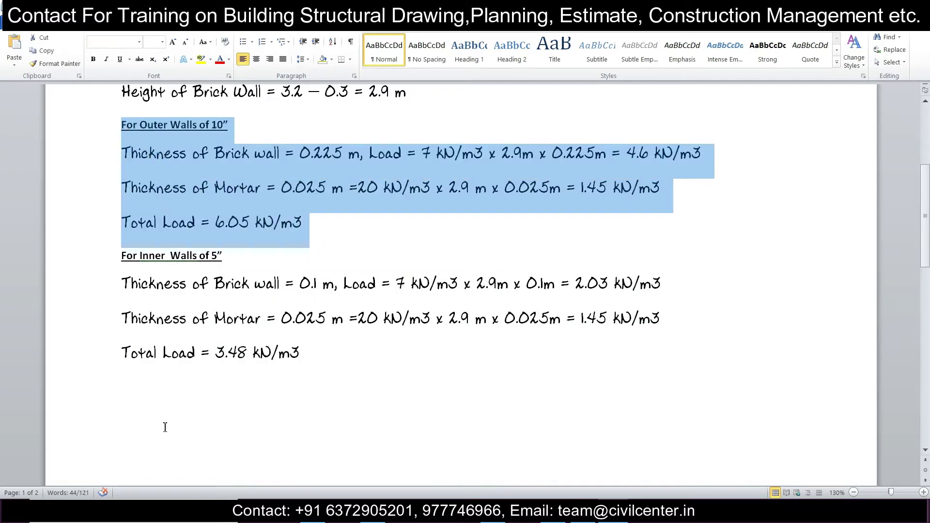
{"action": "left_click", "coordinate": [133, 393]}
{"action": "key", "text": "ctrl+v"}
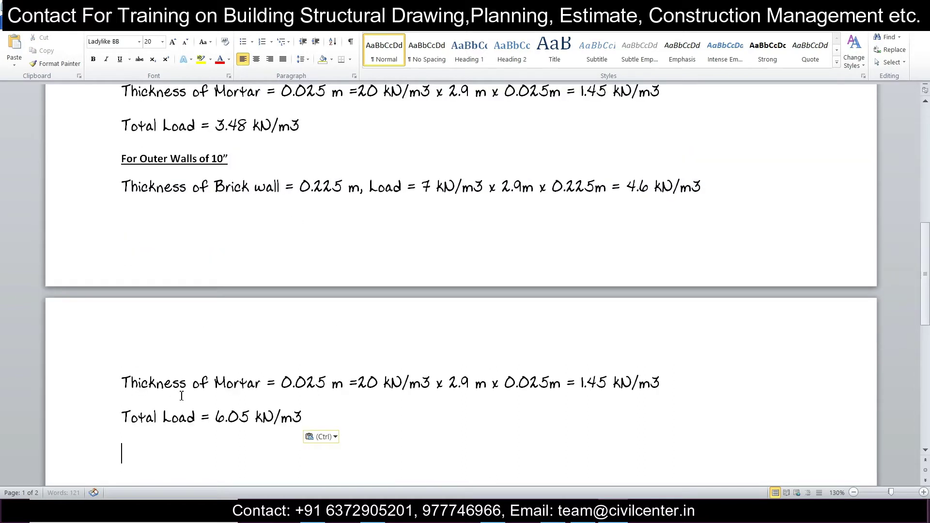
- Add "Parapet Wall(1 m)" to the end of the copied "For Outer Walls of 10"" heading
{"action": "left_click", "coordinate": [233, 158]}
{"action": "type", "text": "Para"}
{"action": "type", "text": "pet"}
{"action": "key", "text": "BackSpace"}
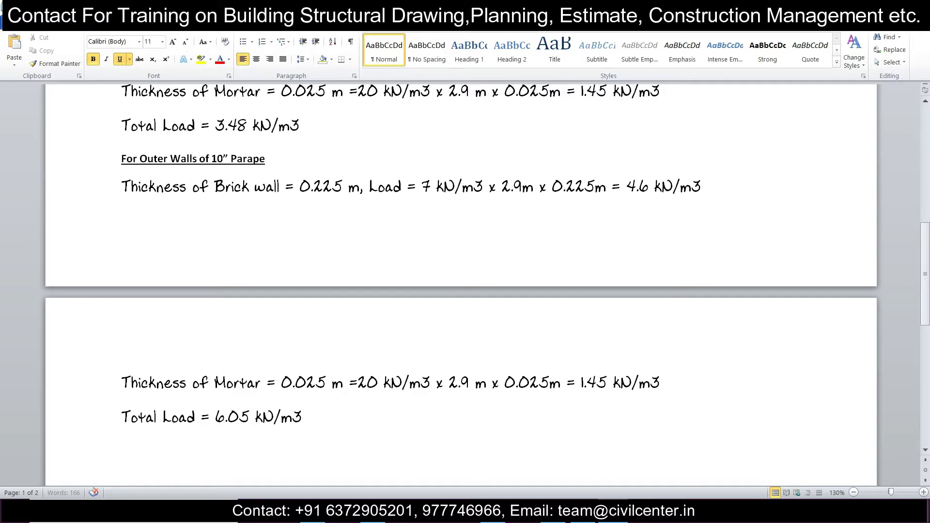
{"action": "type", "text": "t Wall"}
{"action": "left_click", "coordinate": [315, 189]}
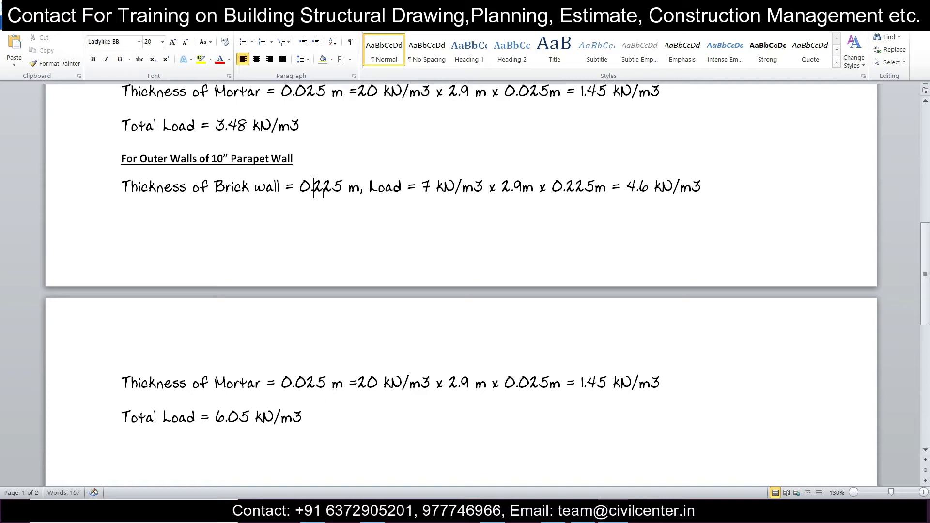
{"action": "left_click", "coordinate": [293, 160]}
{"action": "type", "text": "(1 m)"}
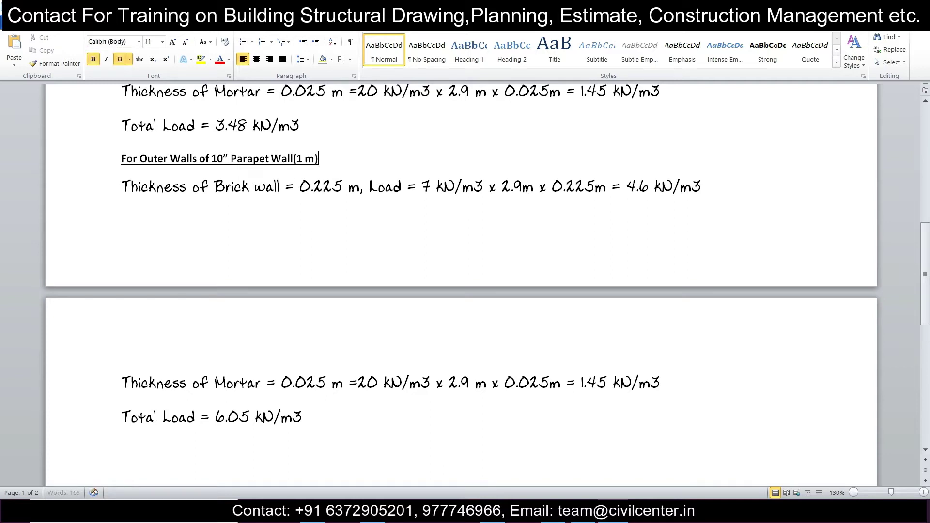
- Set the wall height to 1 m in the brick wall and mortar load formulas of the parapet section
{"action": "left_click", "coordinate": [300, 188]}
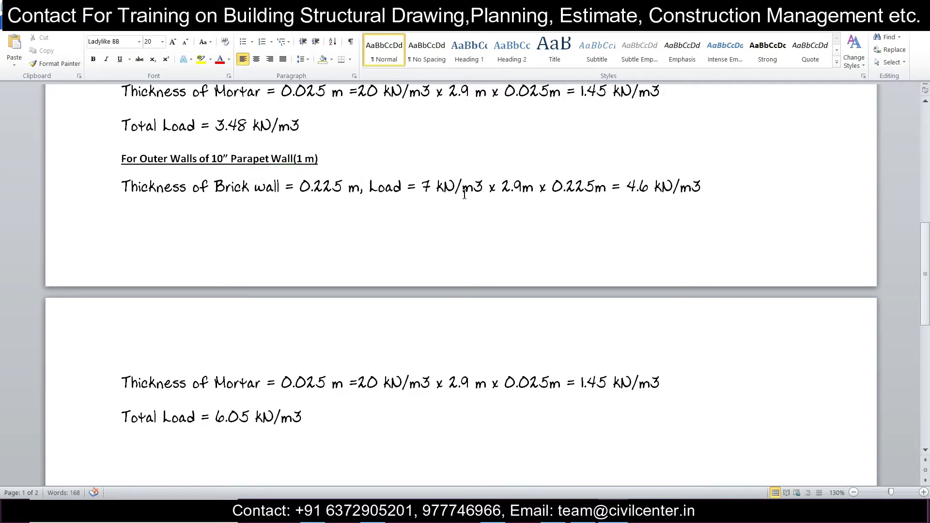
{"action": "double_click", "coordinate": [502, 195]}
{"action": "left_click", "coordinate": [523, 190]}
{"action": "key", "text": "shift+Left"}
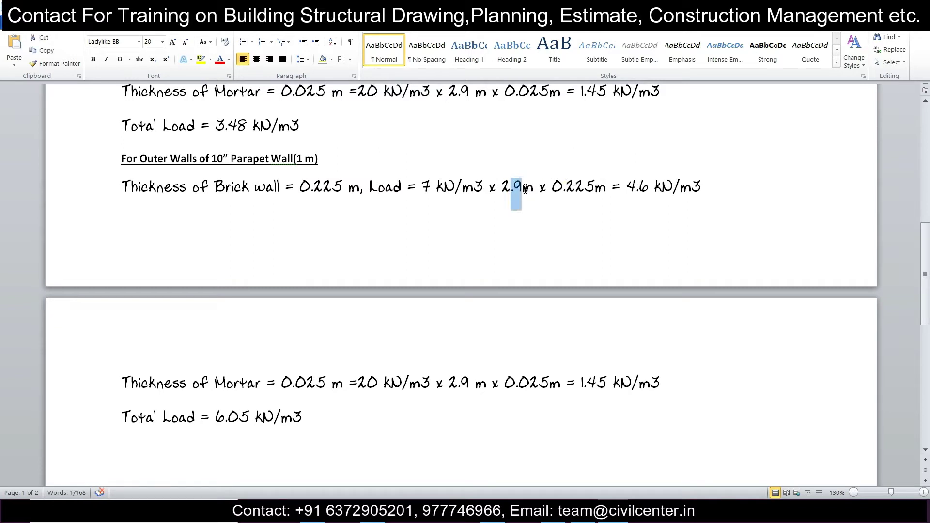
{"action": "key", "text": "shift+Left"}
{"action": "key", "text": "shift+Left"}
{"action": "key", "text": "BackSpace"}
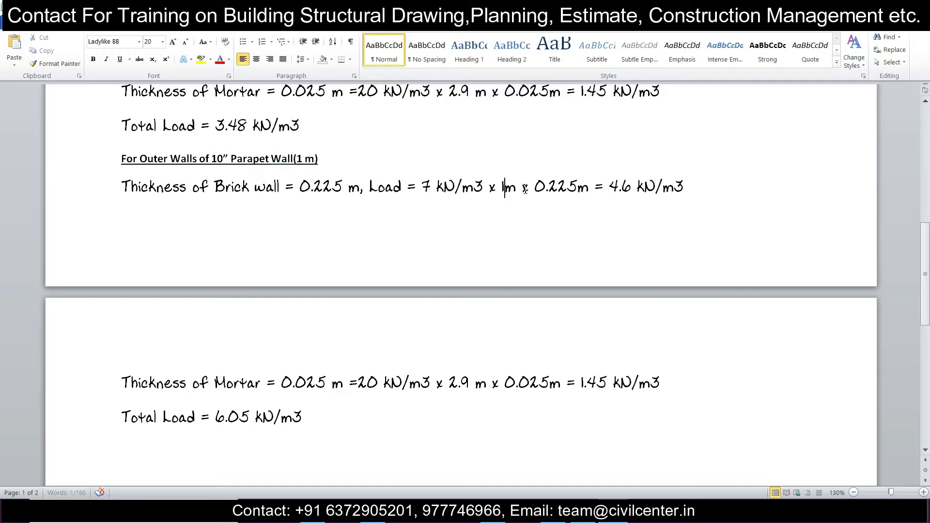
{"action": "type", "text": "1"}
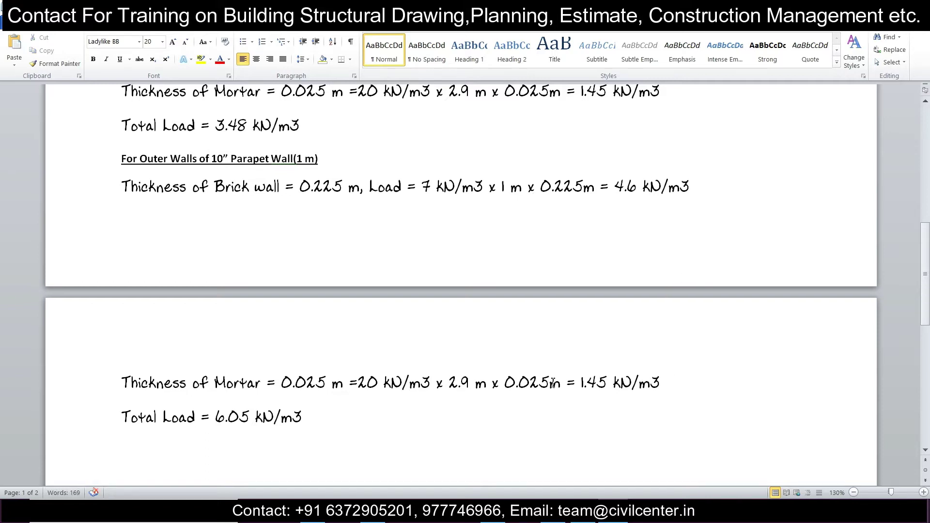
{"action": "left_click_drag", "start_coordinate": [475, 385], "coordinate": [452, 385]}
{"action": "type", "text": "1"}
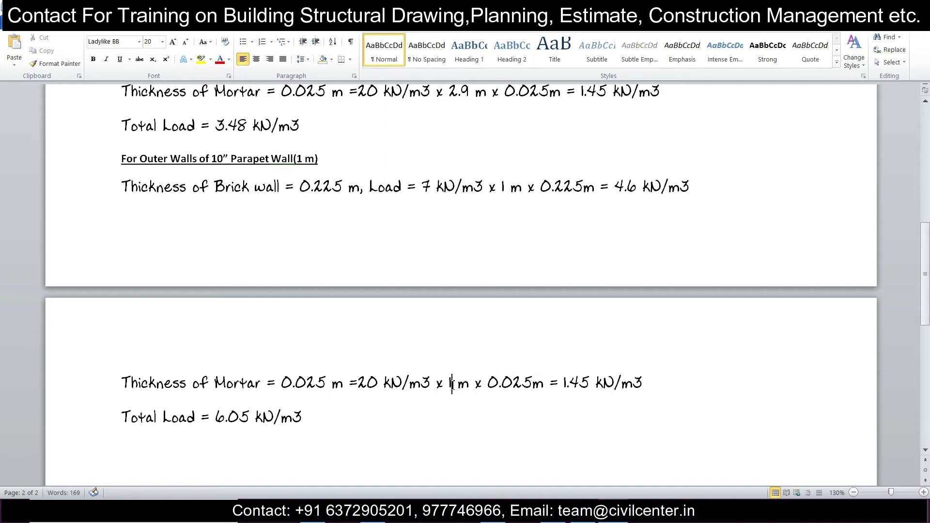
- Set the brick wall load result in the parapet section to 1.58 kN/m3
{"action": "left_click", "coordinate": [503, 366]}
{"action": "double_click", "coordinate": [618, 190]}
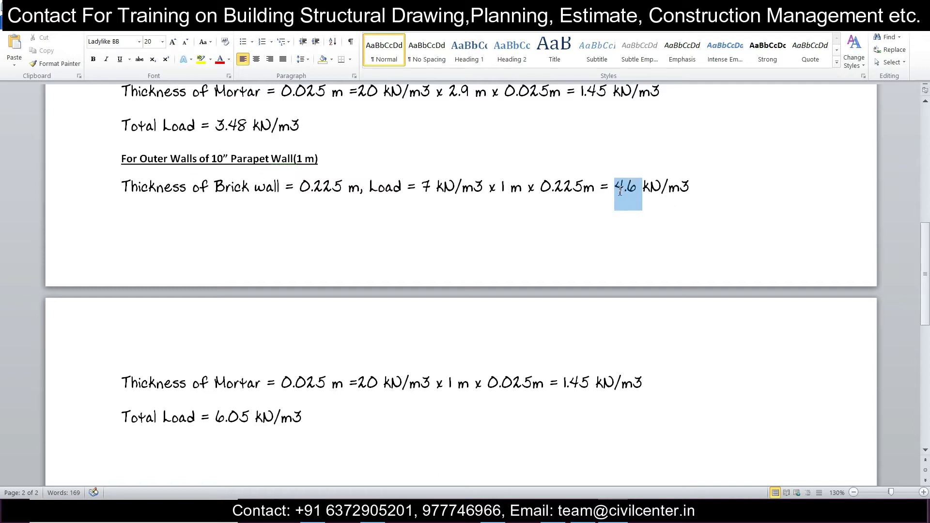
{"action": "type", "text": "1.575"}
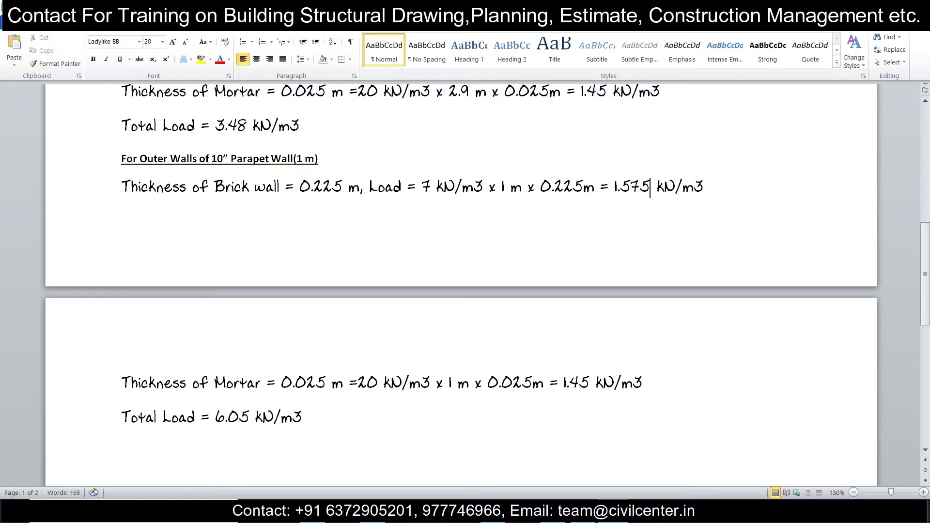
{"action": "key", "text": "BackSpace"}
{"action": "key", "text": "BackSpace"}
{"action": "type", "text": "8"}
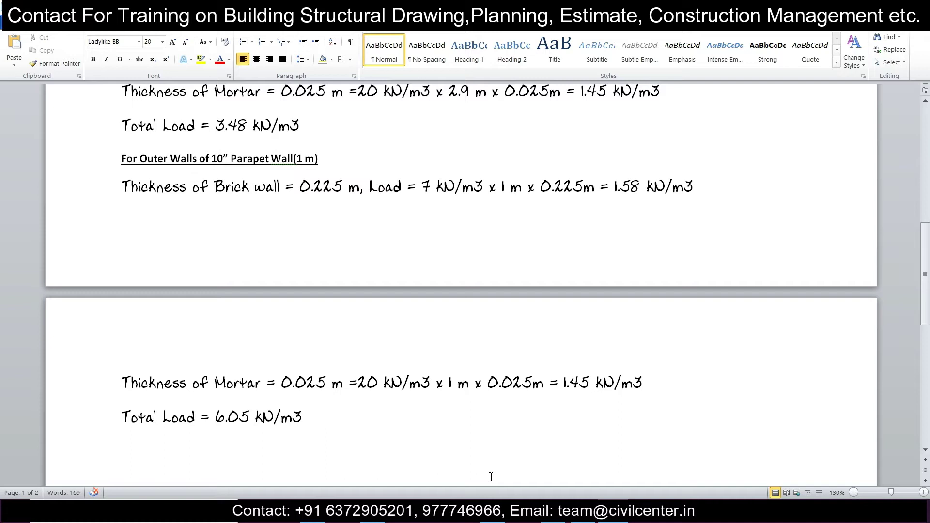
- Set the mortar load result in the parapet section to 0.5 kN/m3
{"action": "left_click_drag", "start_coordinate": [591, 387], "coordinate": [575, 386]}
{"action": "type", "text": "0.5"}
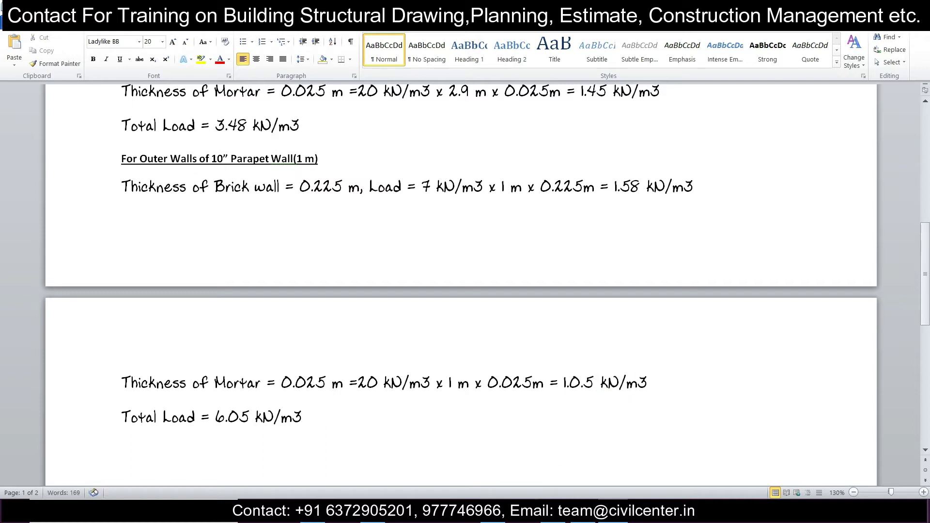
{"action": "left_click", "coordinate": [571, 383]}
{"action": "key", "text": "BackSpace"}
{"action": "key", "text": "BackSpace"}
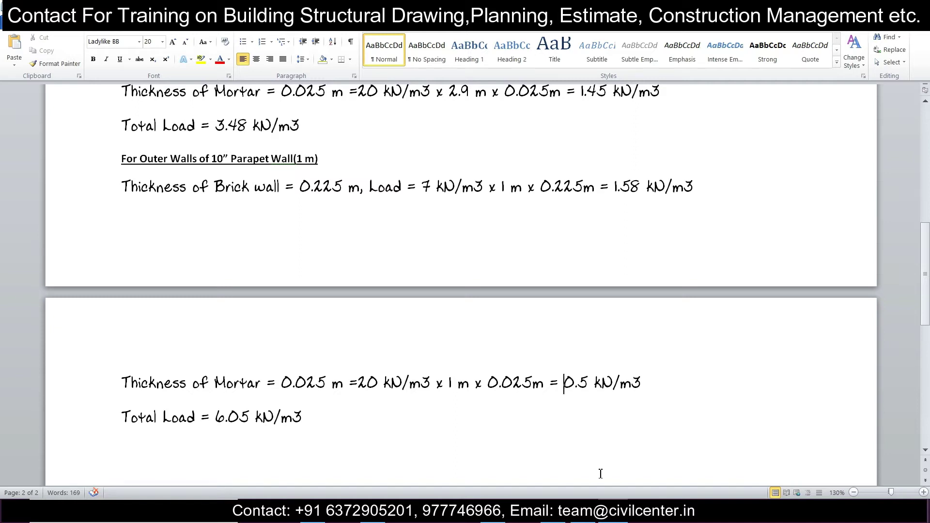
- Set the parapet wall's total load to 2.08 kN/m3
{"action": "left_click_drag", "start_coordinate": [239, 419], "coordinate": [217, 420]}
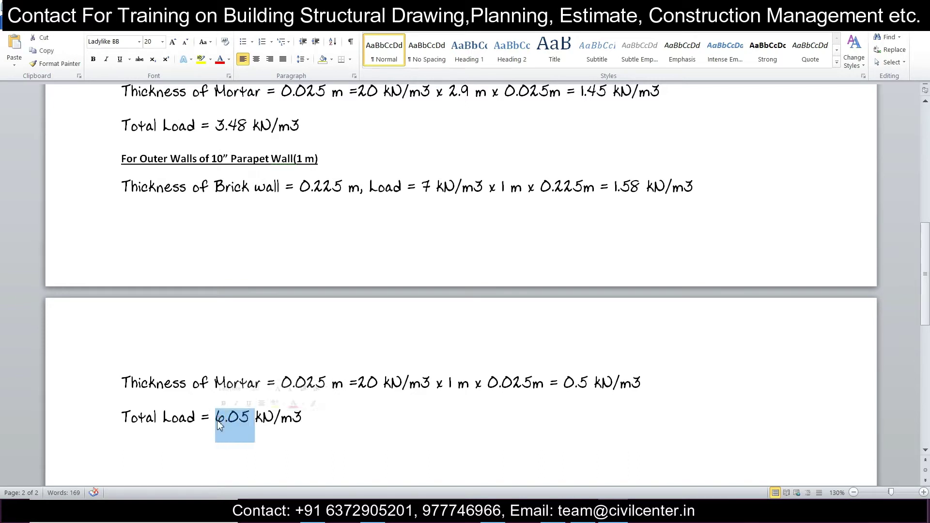
{"action": "type", "text": "2.0"}
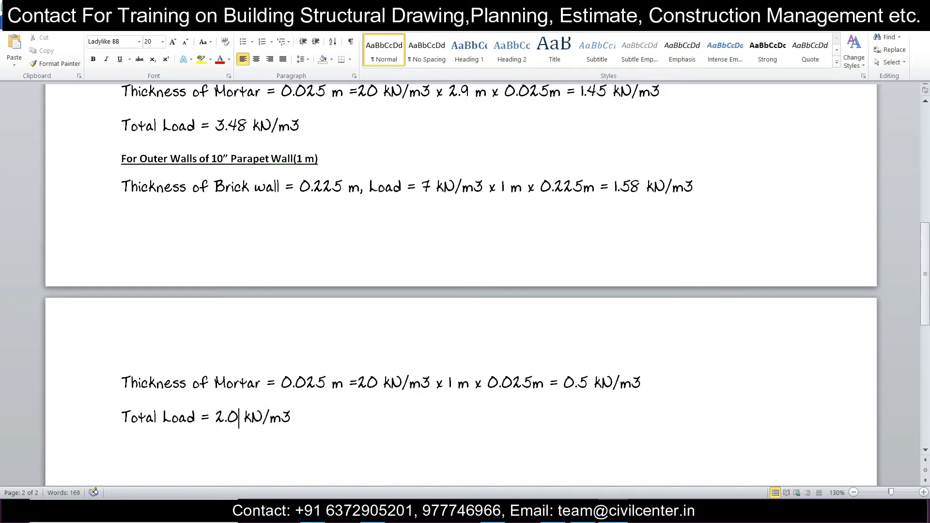
{"action": "type", "text": "8"}
{"action": "left_click", "coordinate": [331, 419]}
- Make the parapet wall's Total Load line bold
{"action": "scroll", "coordinate": [301, 184], "scroll_direction": "up", "scroll_amount": 3}
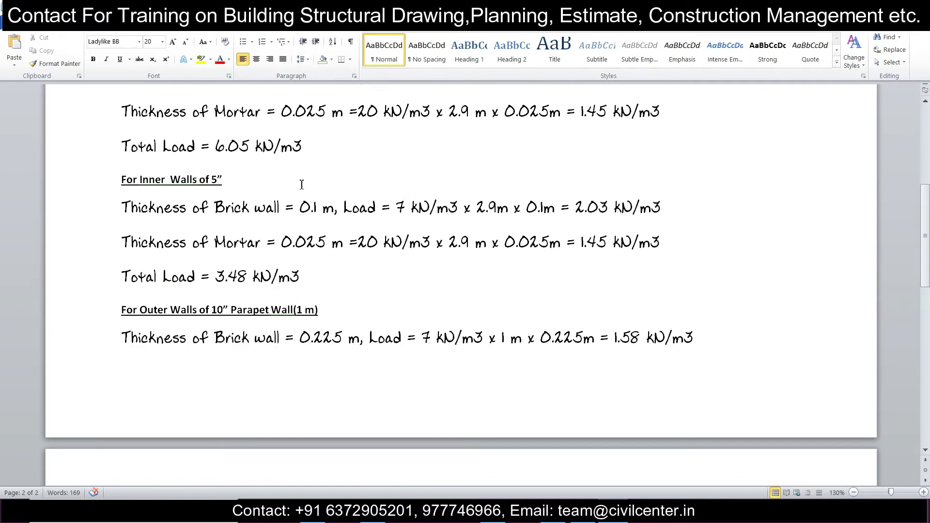
{"action": "scroll", "coordinate": [321, 233], "scroll_direction": "up", "scroll_amount": 4}
{"action": "scroll", "coordinate": [322, 178], "scroll_direction": "down", "scroll_amount": 9}
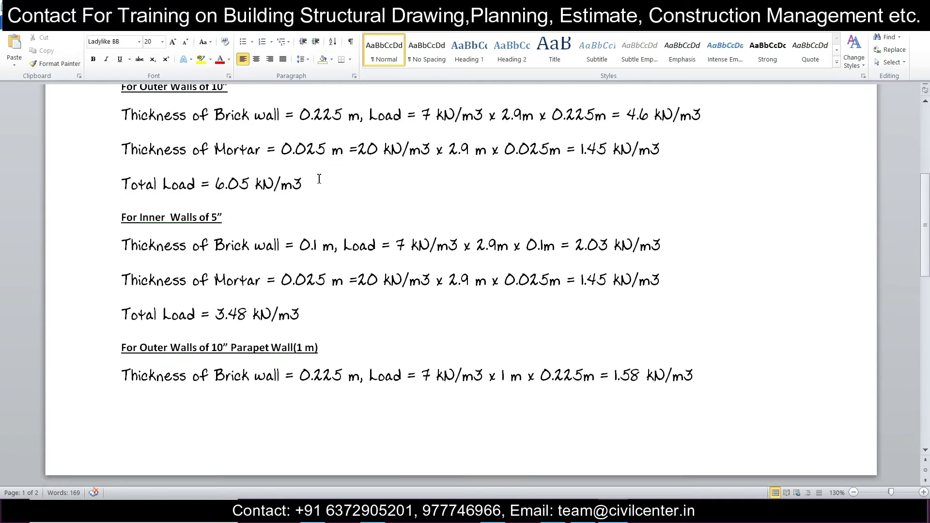
{"action": "left_click", "coordinate": [313, 344]}
{"action": "left_click_drag", "start_coordinate": [291, 345], "coordinate": [110, 342]}
{"action": "left_click", "coordinate": [93, 59]}
{"action": "left_click", "coordinate": [93, 60]}
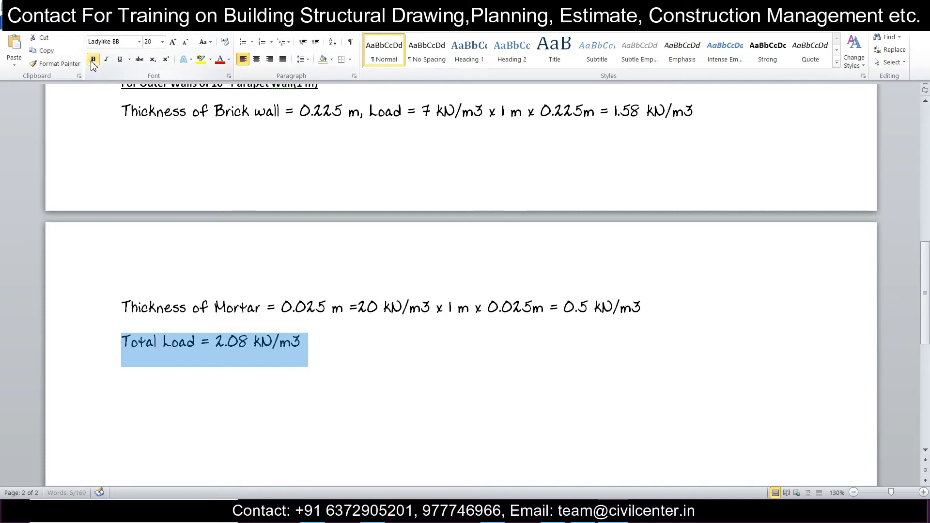
{"action": "left_click", "coordinate": [93, 59]}
- Make the Total Load lines of the inner walls and the outer walls bold
{"action": "scroll", "coordinate": [241, 212], "scroll_direction": "up", "scroll_amount": 10}
{"action": "left_click", "coordinate": [292, 352]}
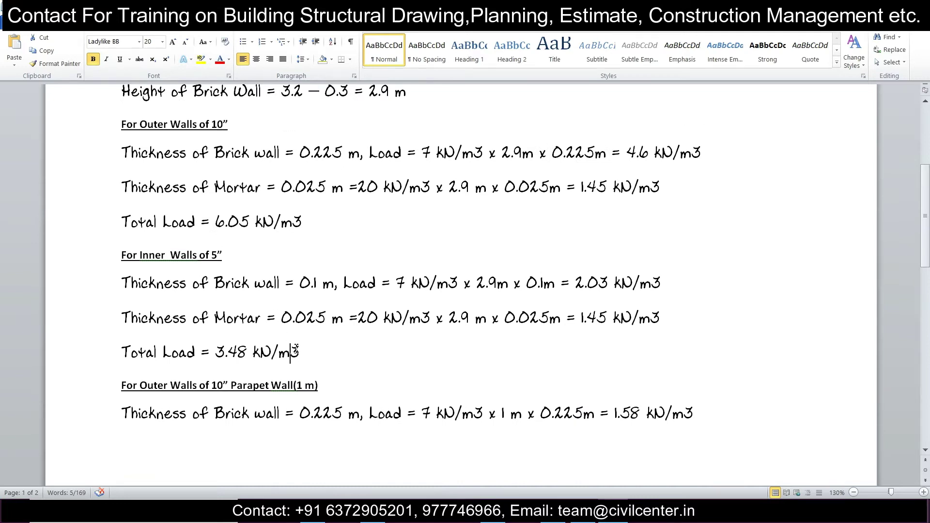
{"action": "triple_click", "coordinate": [296, 350]}
{"action": "left_click", "coordinate": [91, 62]}
{"action": "left_click_drag", "start_coordinate": [303, 224], "coordinate": [127, 229]}
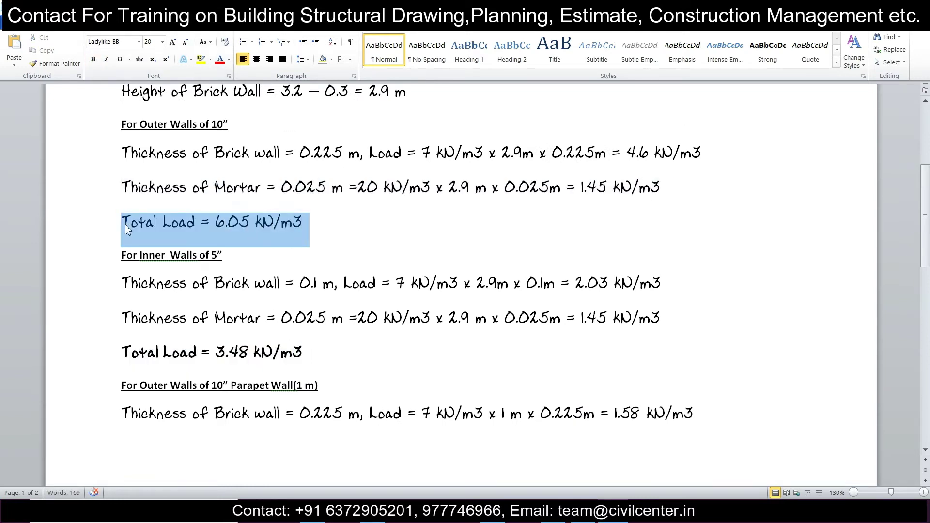
{"action": "left_click", "coordinate": [93, 59]}
{"action": "left_click", "coordinate": [340, 234]}
- Review the complete dead load notes from the IS code reference to the parapet wall's total load
{"action": "scroll", "coordinate": [361, 253], "scroll_direction": "down", "scroll_amount": 5}
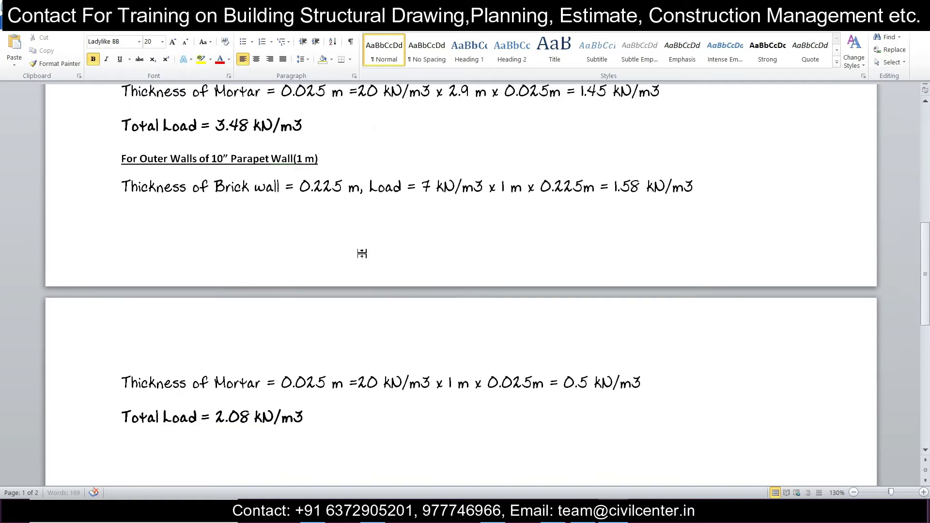
{"action": "scroll", "coordinate": [363, 246], "scroll_direction": "up", "scroll_amount": 6}
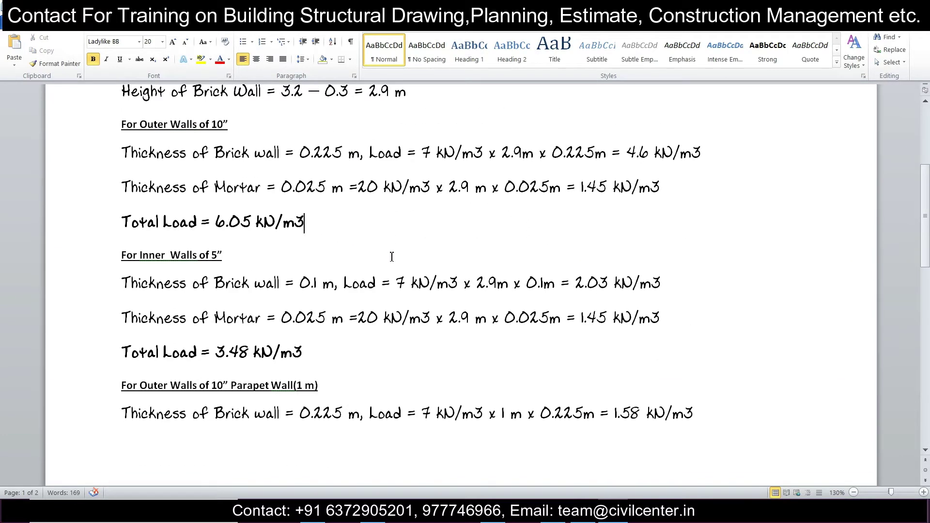
{"action": "scroll", "coordinate": [392, 257], "scroll_direction": "up", "scroll_amount": 5}
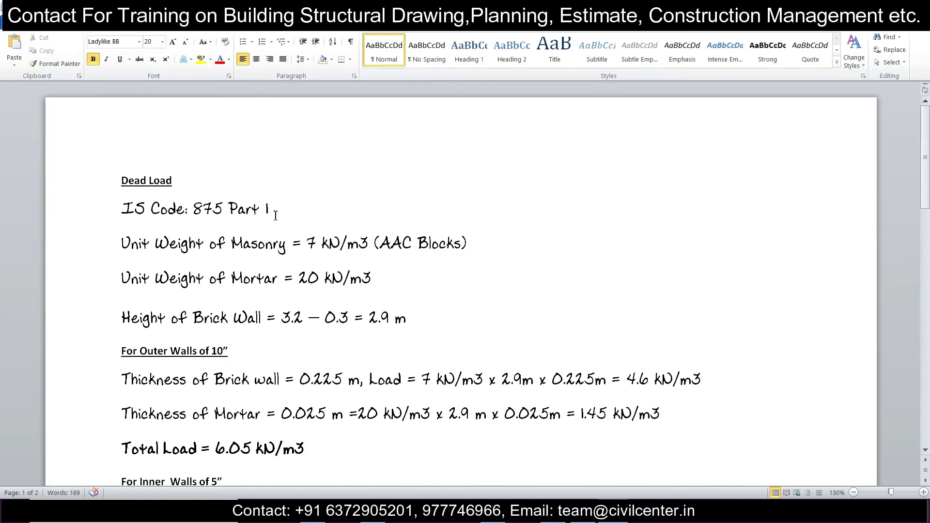
{"action": "scroll", "coordinate": [281, 213], "scroll_direction": "down", "scroll_amount": 12}
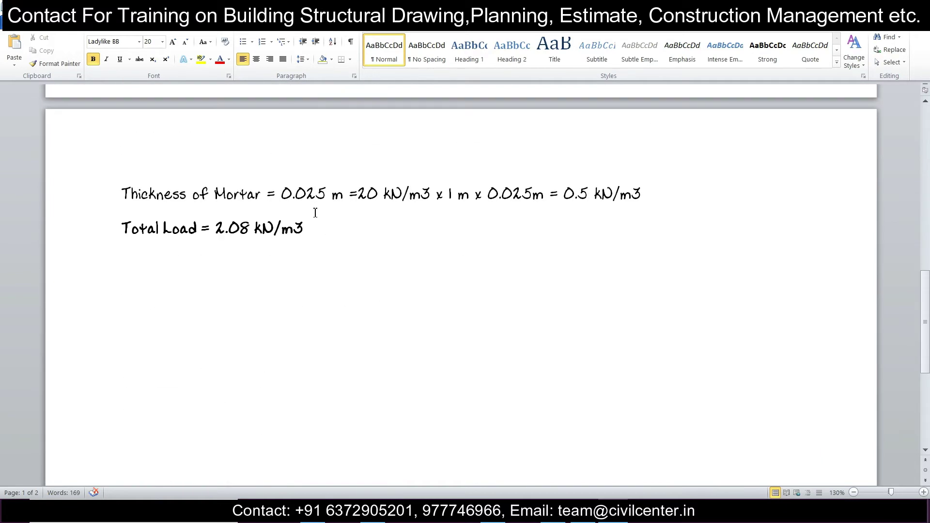
{"action": "scroll", "coordinate": [362, 225], "scroll_direction": "up", "scroll_amount": 3}
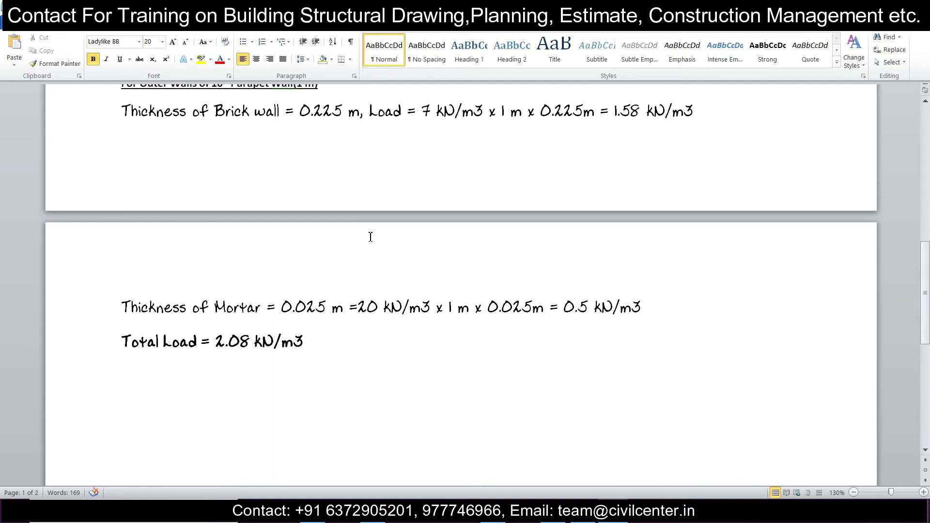
- Reread the outer, inner and parapet wall load calculations in the dead load notes
{"action": "scroll", "coordinate": [358, 225], "scroll_direction": "up", "scroll_amount": 9}
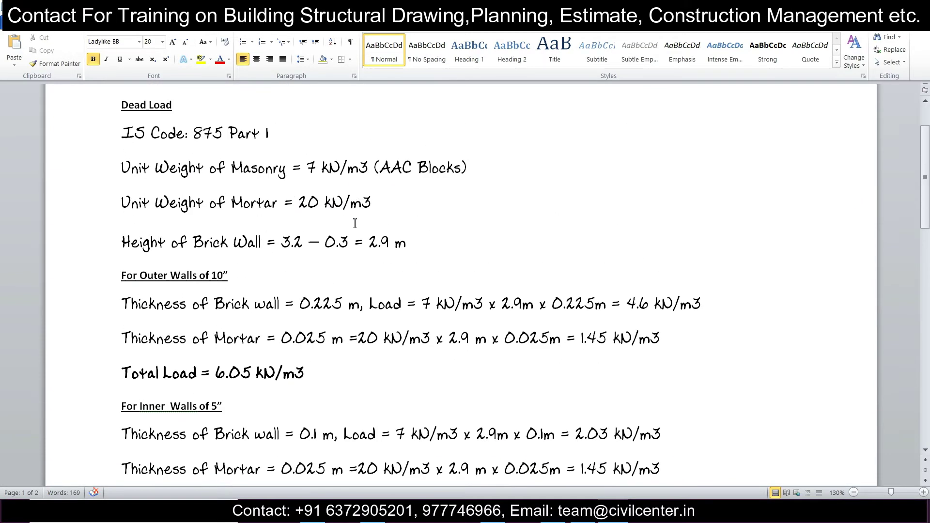
{"action": "scroll", "coordinate": [355, 223], "scroll_direction": "up", "scroll_amount": 1}
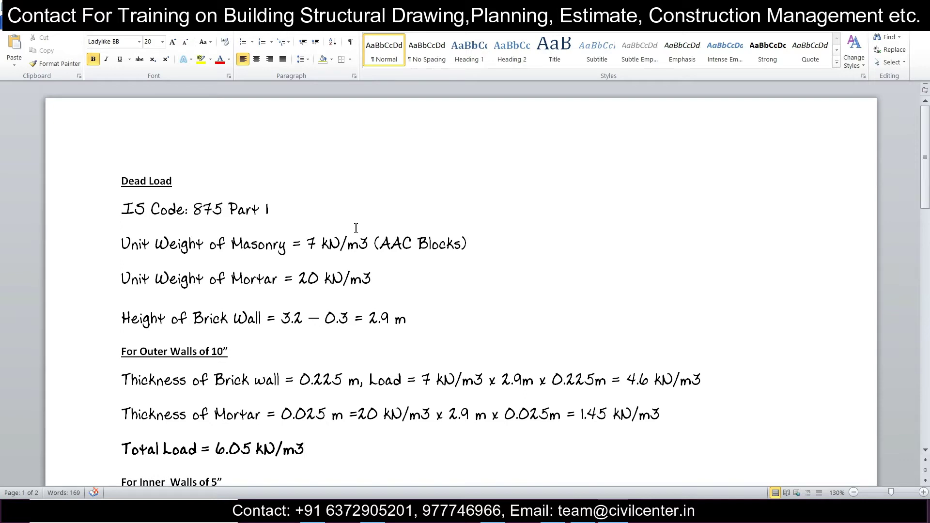
{"action": "scroll", "coordinate": [356, 228], "scroll_direction": "down", "scroll_amount": 5}
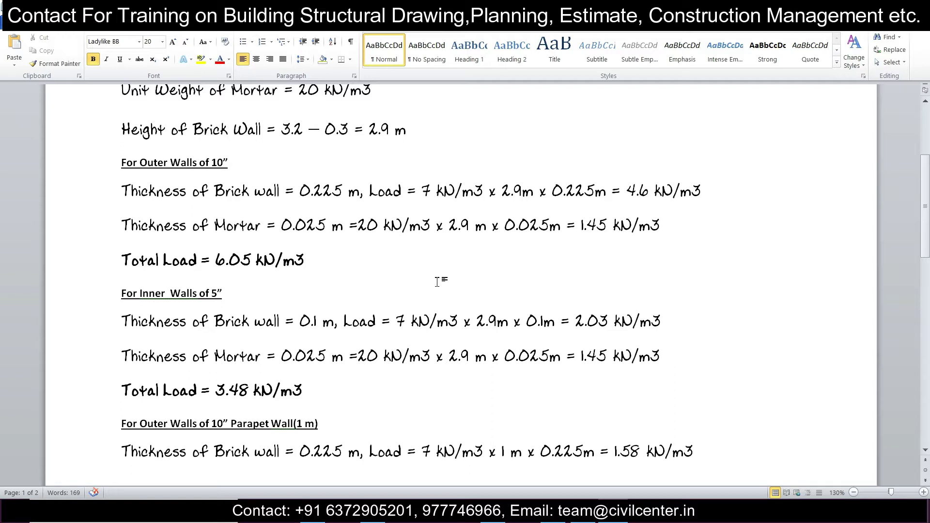
{"action": "scroll", "coordinate": [437, 283], "scroll_direction": "down", "scroll_amount": 7}
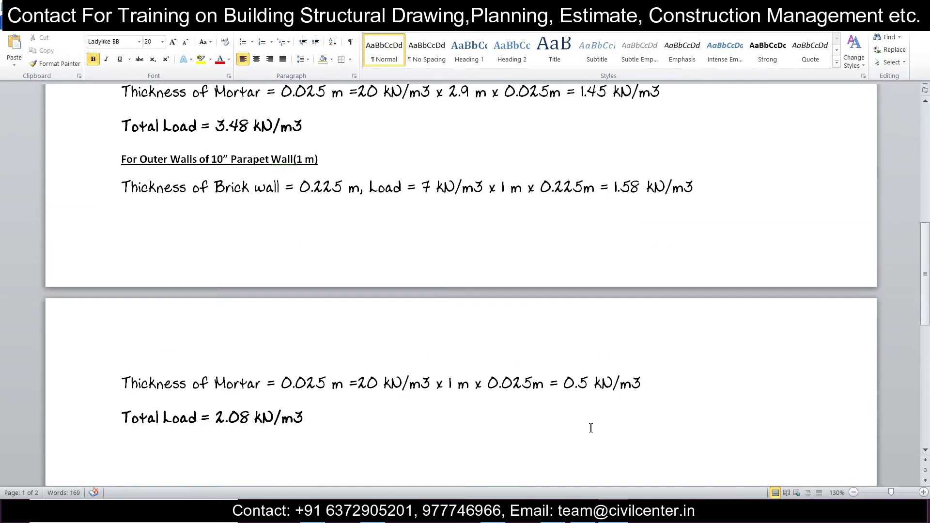
{"action": "scroll", "coordinate": [473, 369], "scroll_direction": "up", "scroll_amount": 8}
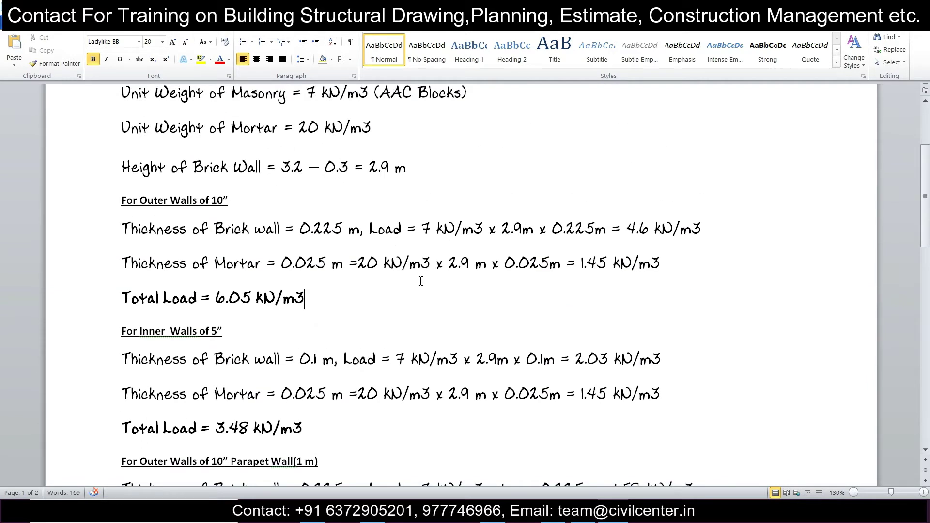
{"action": "scroll", "coordinate": [430, 264], "scroll_direction": "up", "scroll_amount": 2}
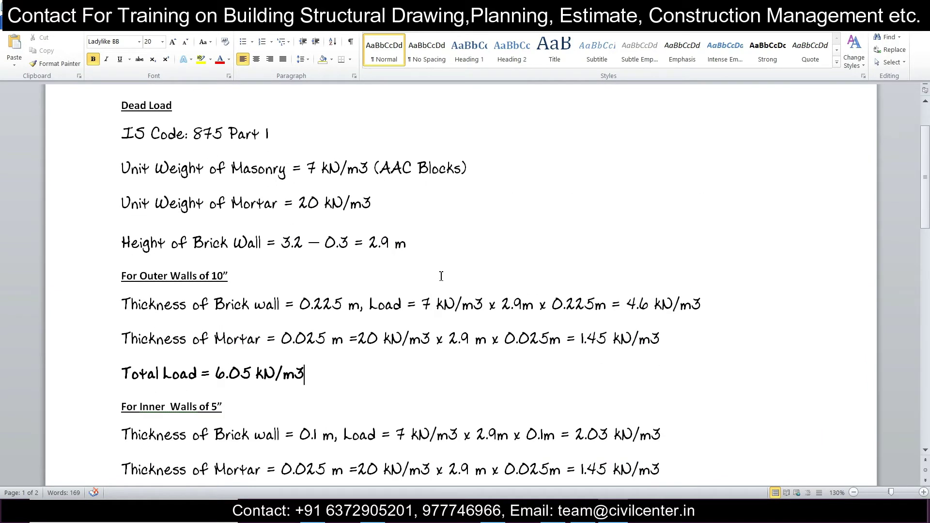
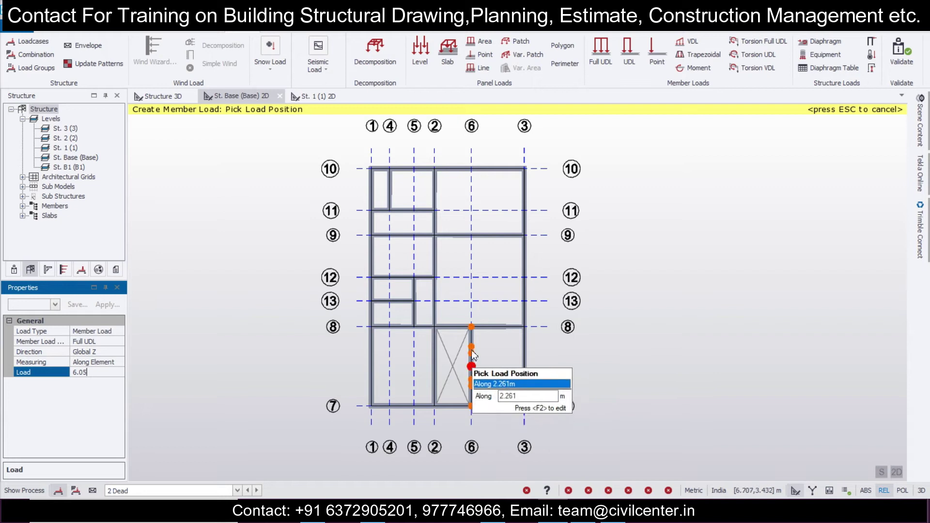
- Place a 6.05 kN/m full UDL on the four base-level beams around the stairwell and the grid 8 beam between grids 6 and 3
{"action": "left_click", "coordinate": [488, 329]}
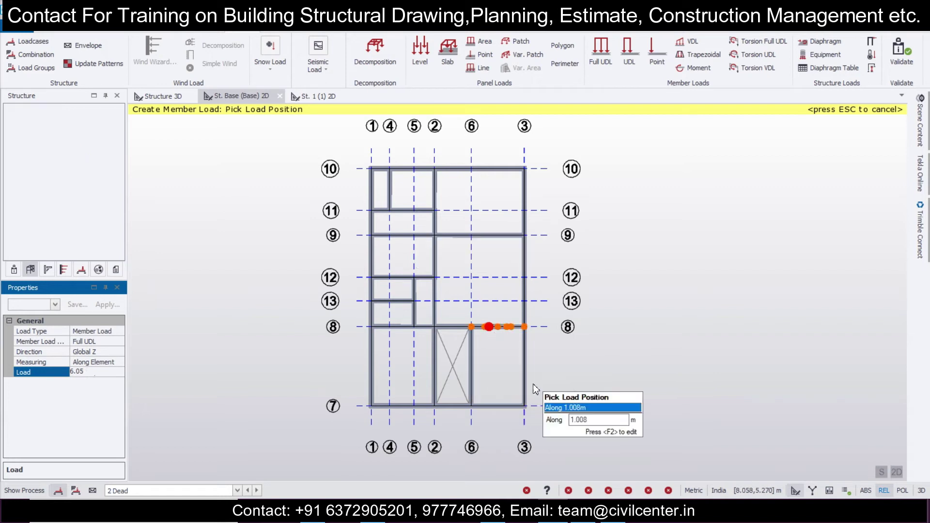
{"action": "left_click", "coordinate": [471, 383]}
{"action": "left_click", "coordinate": [447, 407]}
{"action": "left_click", "coordinate": [436, 339]}
{"action": "left_click", "coordinate": [451, 329]}
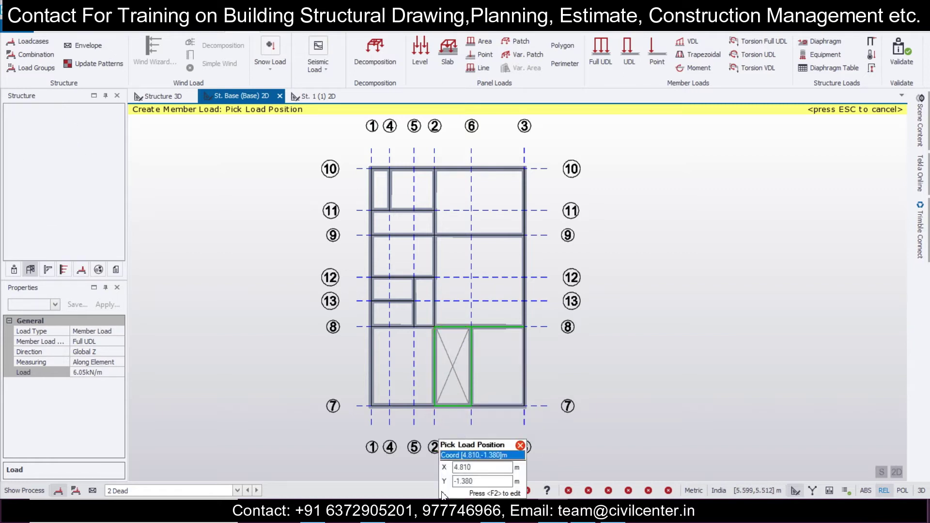
- Apply the 6.05 kN/m full UDL to the outer base beams on grid 7 between 1 and 2, grids 1 and 10, and grid 3 down to 8
{"action": "left_click", "coordinate": [395, 406]}
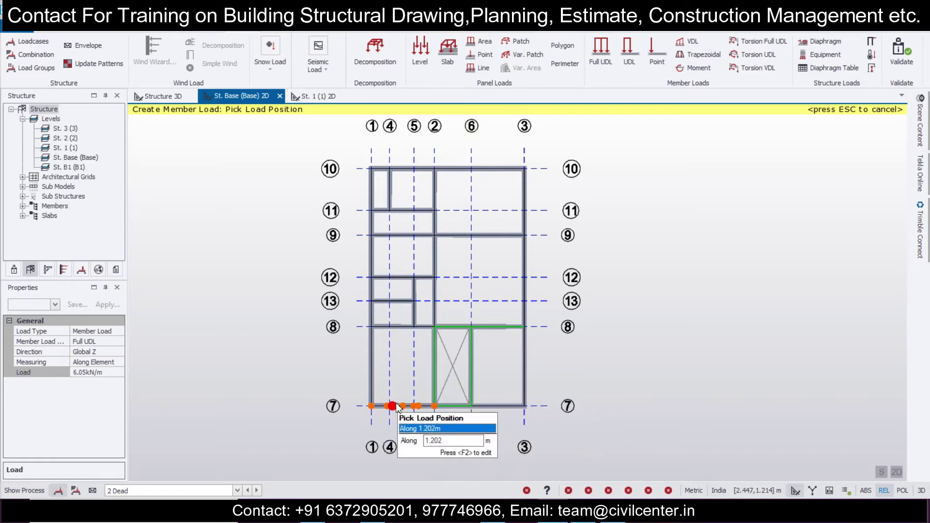
{"action": "left_click", "coordinate": [371, 353]}
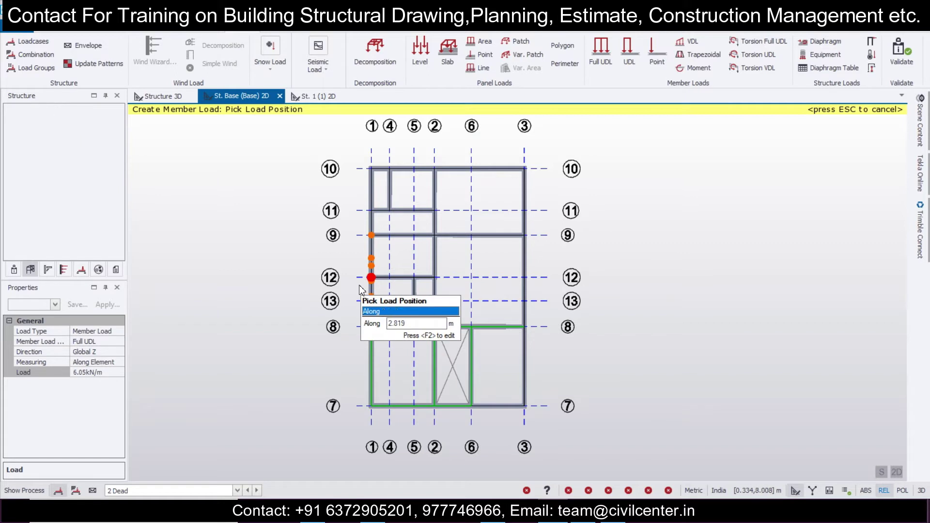
{"action": "left_click", "coordinate": [364, 287]}
{"action": "left_click", "coordinate": [371, 201]}
{"action": "left_click", "coordinate": [425, 167]}
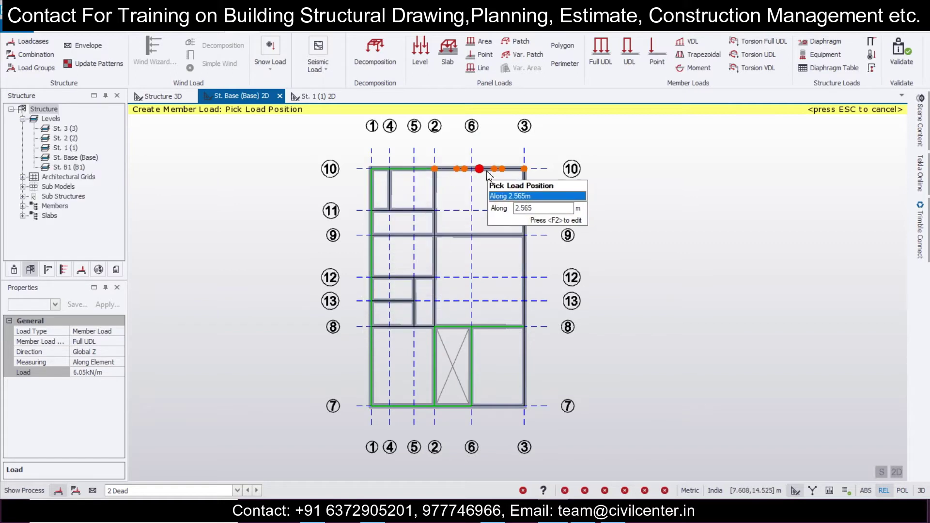
{"action": "left_click", "coordinate": [531, 214]}
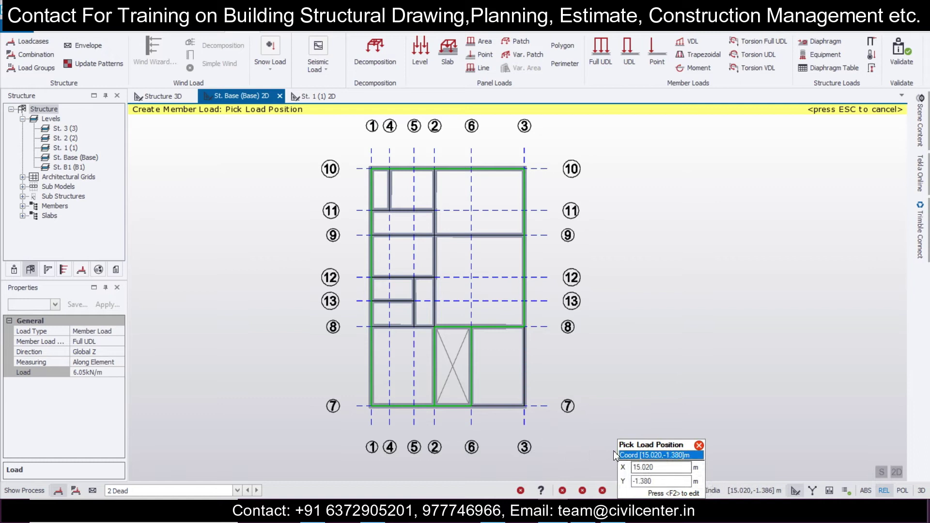
- Set the member load to the notes' inner wall value of 3.48 kN/m and place it on the base beams between grids 10 and 11
{"action": "left_click", "coordinate": [105, 373]}
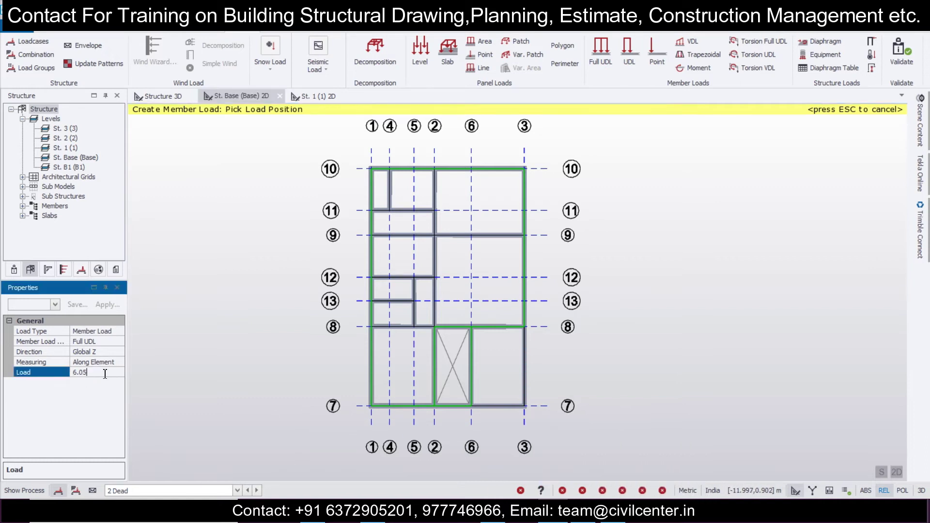
{"action": "left_click", "coordinate": [616, 521]}
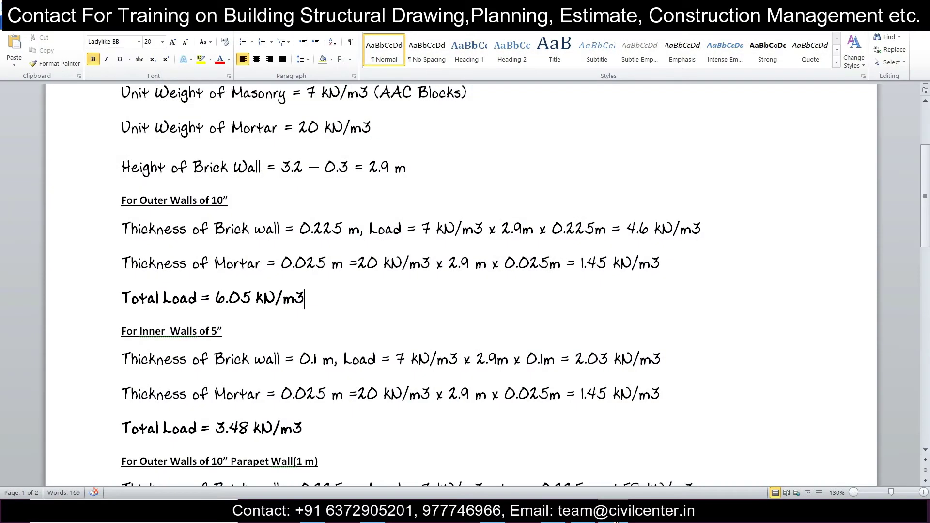
{"action": "left_click", "coordinate": [616, 521]}
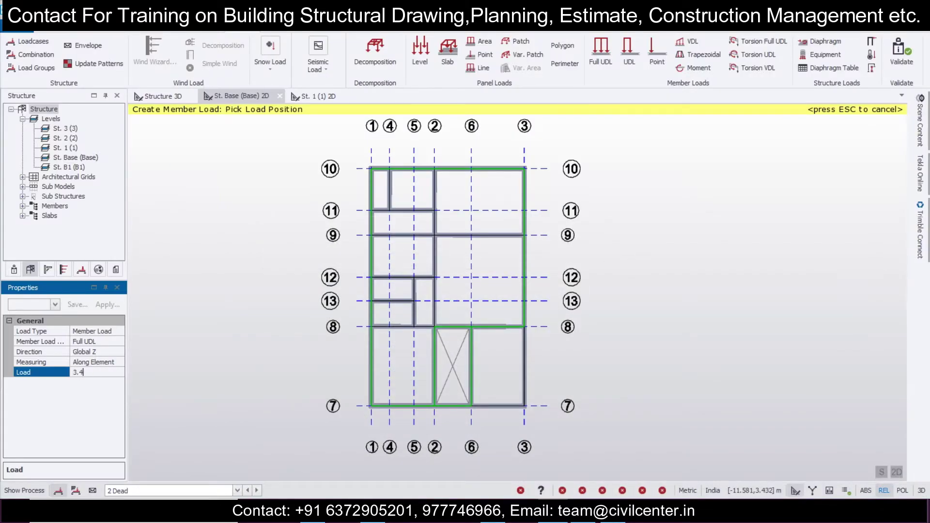
{"action": "left_click", "coordinate": [388, 188]}
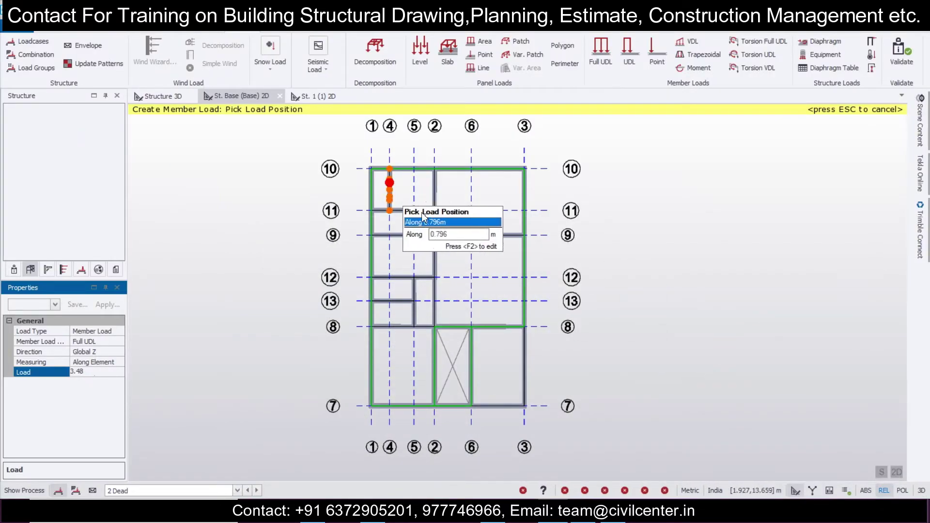
{"action": "left_click", "coordinate": [418, 214]}
{"action": "left_click", "coordinate": [441, 193]}
- Apply the 3.48 kN/m full UDL to the remaining inner base beams on grids 9, 2, 12, 13, 5 and 8
{"action": "left_click", "coordinate": [407, 242]}
{"action": "left_click", "coordinate": [490, 248]}
{"action": "left_click", "coordinate": [440, 265]}
{"action": "left_click", "coordinate": [395, 281]}
{"action": "left_click", "coordinate": [394, 299]}
{"action": "left_click", "coordinate": [426, 291]}
{"action": "left_click", "coordinate": [393, 327]}
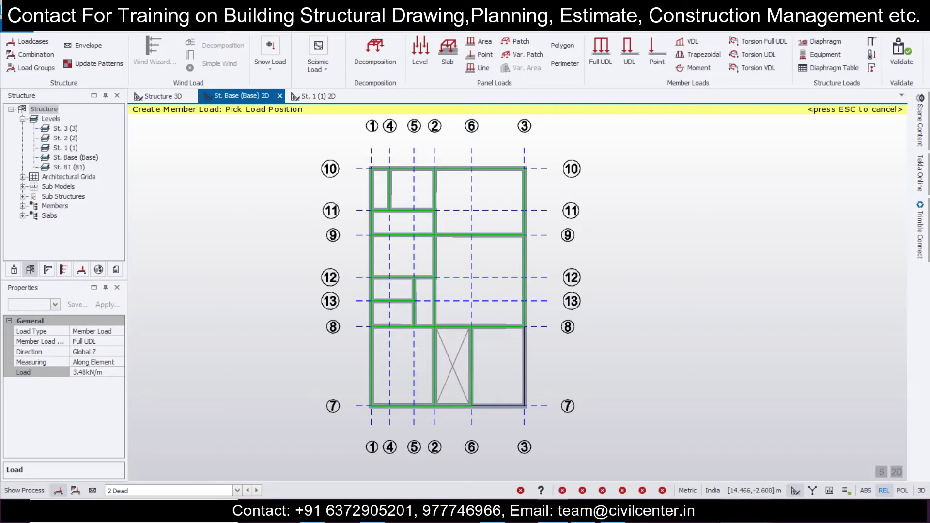
- View the base-level wall loads in 3D and display loadcase 2 Dead in the full 3D structure view
{"action": "left_click", "coordinate": [902, 475]}
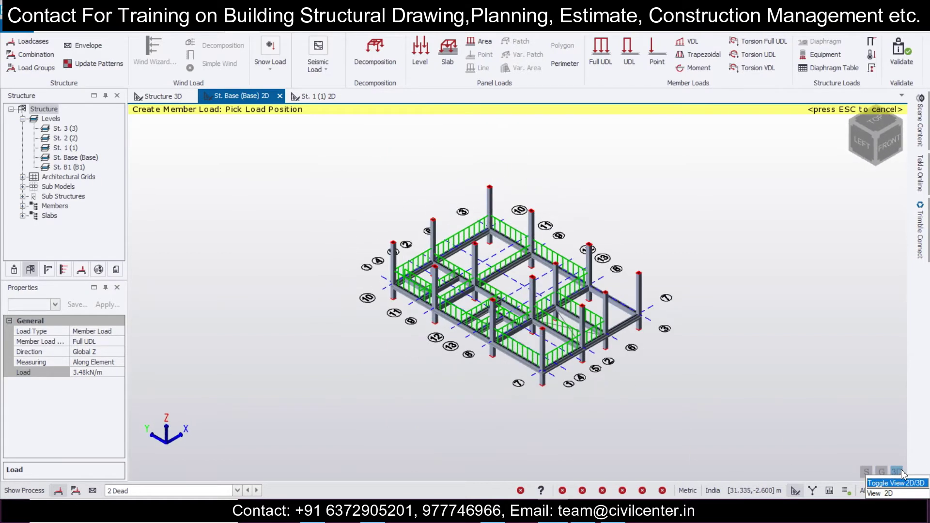
{"action": "left_click", "coordinate": [902, 475]}
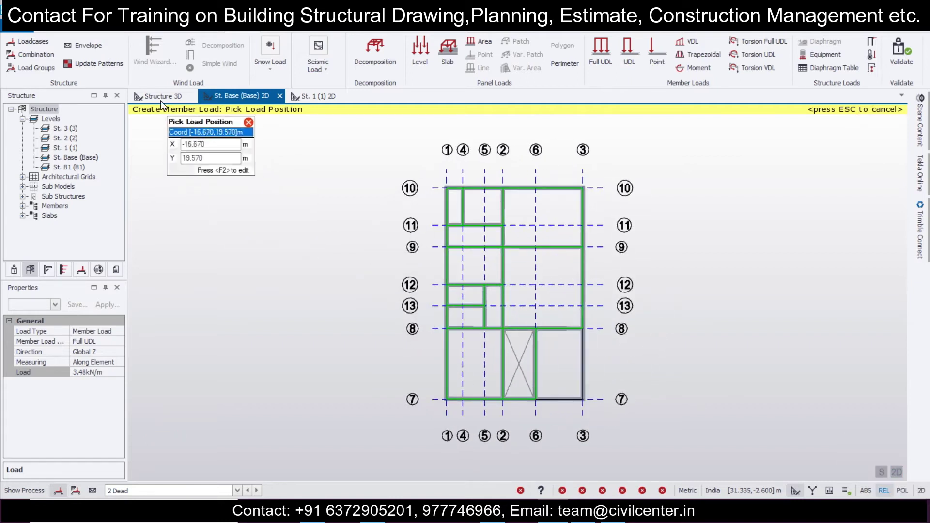
{"action": "left_click", "coordinate": [162, 96]}
{"action": "left_click", "coordinate": [201, 491]}
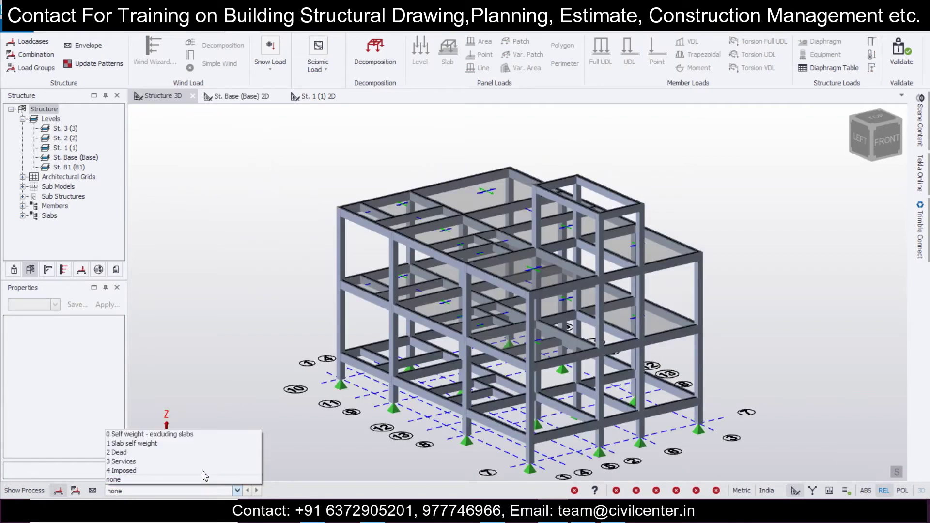
{"action": "left_click", "coordinate": [215, 454]}
- Examine from the front and in perspective which beam levels of the 3D structure carry dead loads
{"action": "middle_click_drag", "start_coordinate": [297, 412], "coordinate": [229, 424]}
{"action": "scroll", "coordinate": [303, 354], "scroll_direction": "down", "scroll_amount": 2}
{"action": "middle_click_drag", "start_coordinate": [369, 386], "coordinate": [351, 354]}
{"action": "scroll", "coordinate": [477, 394], "scroll_direction": "up", "scroll_amount": 3}
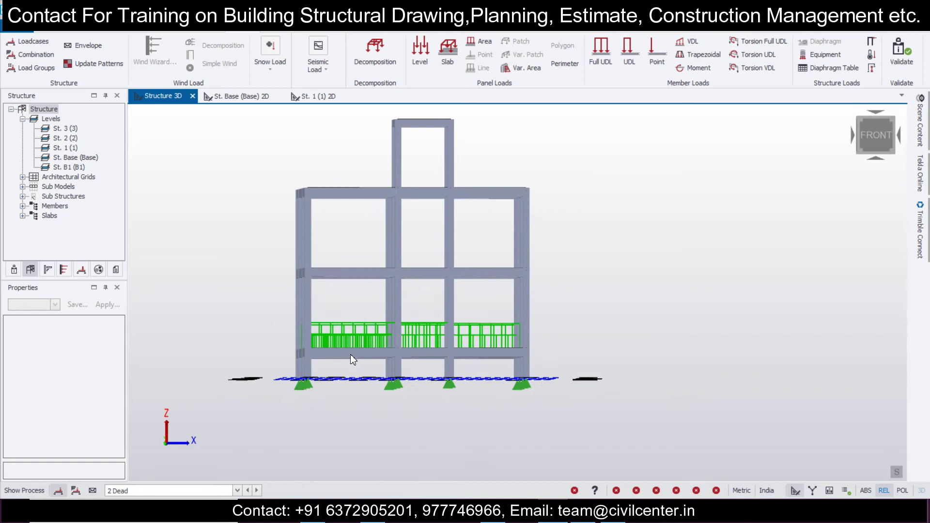
{"action": "left_click", "coordinate": [354, 278]}
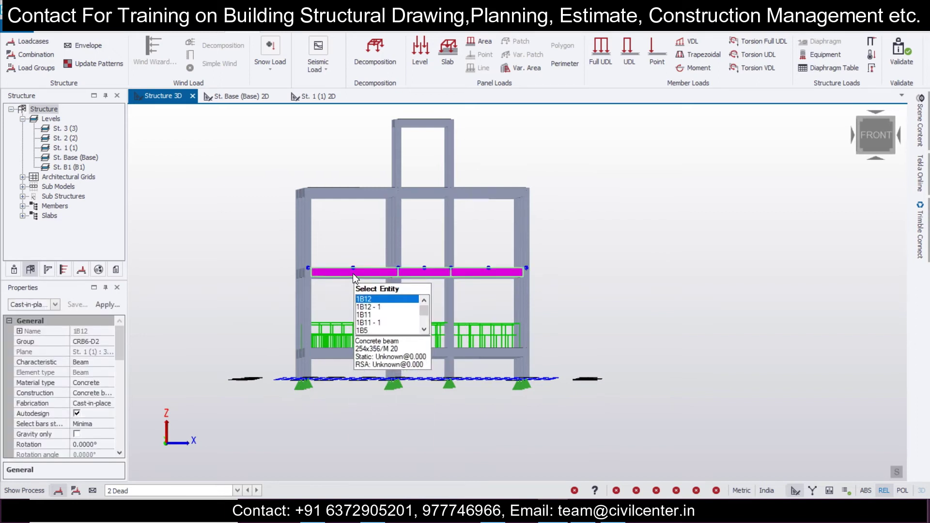
{"action": "mouse_move", "coordinate": [428, 406]}
{"action": "middle_mouse_down"}
{"action": "mouse_move", "coordinate": [502, 429]}
{"action": "mouse_move", "coordinate": [442, 411]}
{"action": "middle_mouse_up"}
{"action": "left_click", "coordinate": [473, 428]}
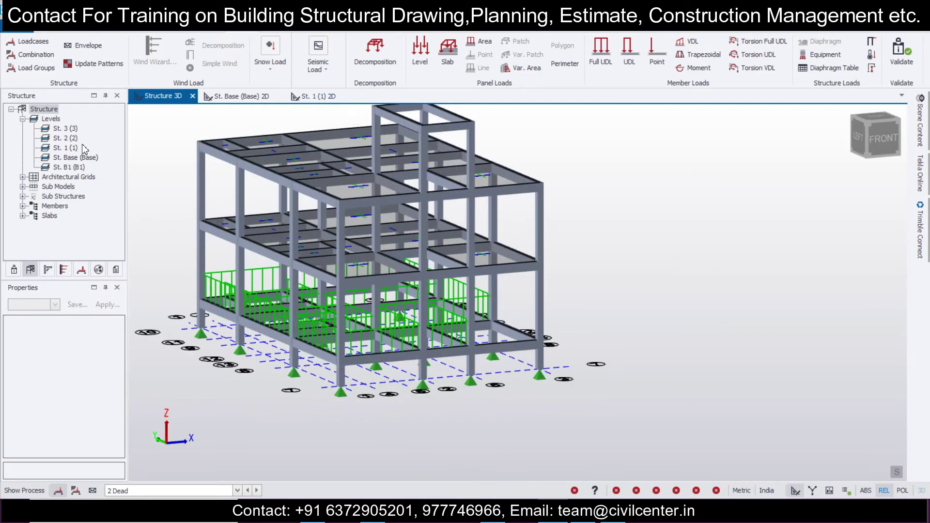
- Display loadcase 2 Dead in the St. 1 plan and end the member load command in the base plan
{"action": "left_click", "coordinate": [315, 97]}
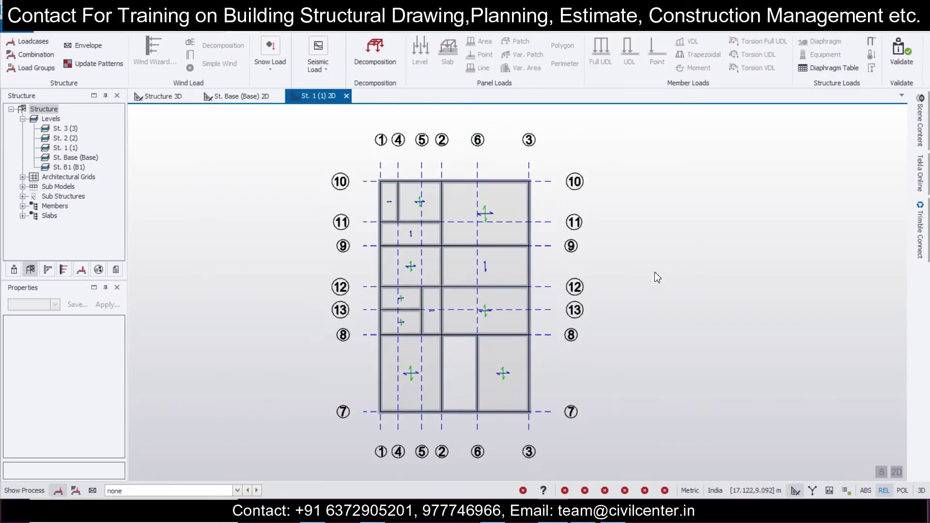
{"action": "left_click", "coordinate": [178, 490]}
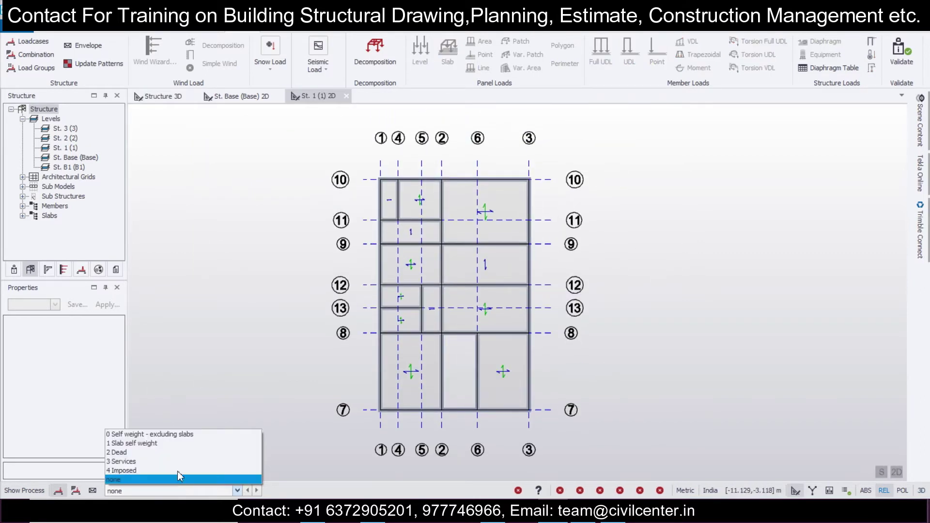
{"action": "left_click", "coordinate": [183, 453]}
{"action": "left_click", "coordinate": [243, 99]}
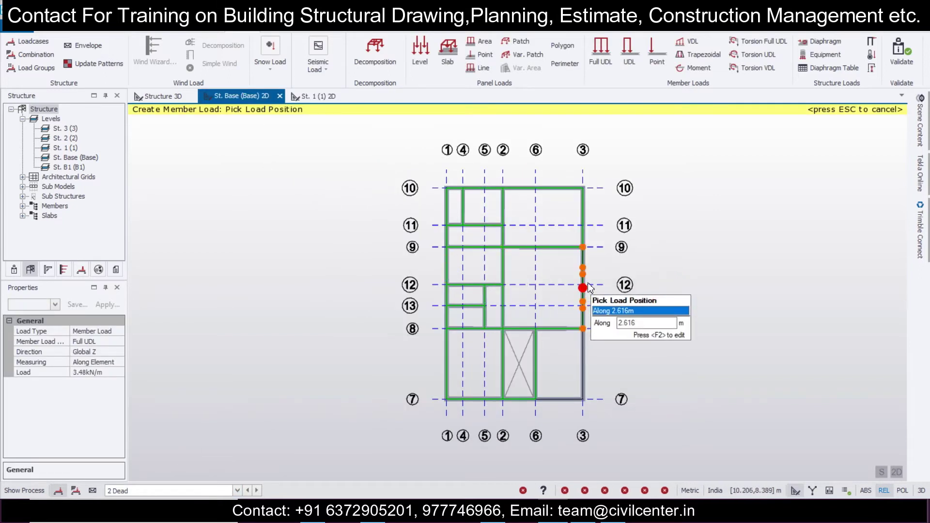
{"action": "key", "text": "Escape"}
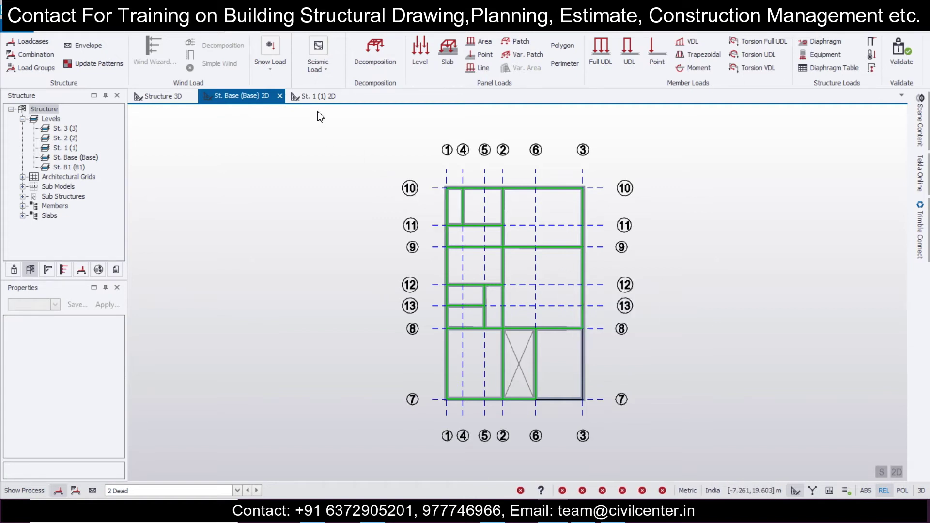
{"action": "left_click", "coordinate": [318, 96]}
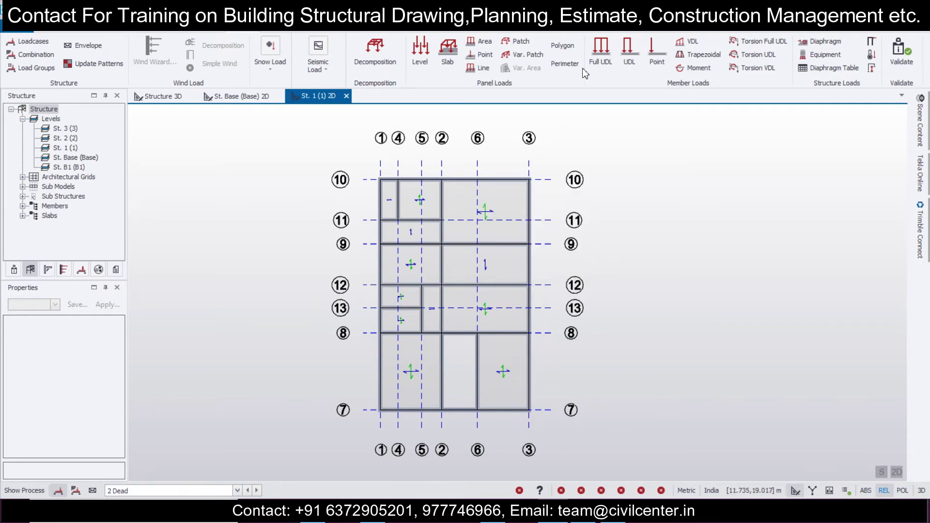
- Start a full UDL member load of 6.05 kN/m on St. 1 and place it on both grid 10 beams
{"action": "left_click", "coordinate": [600, 63]}
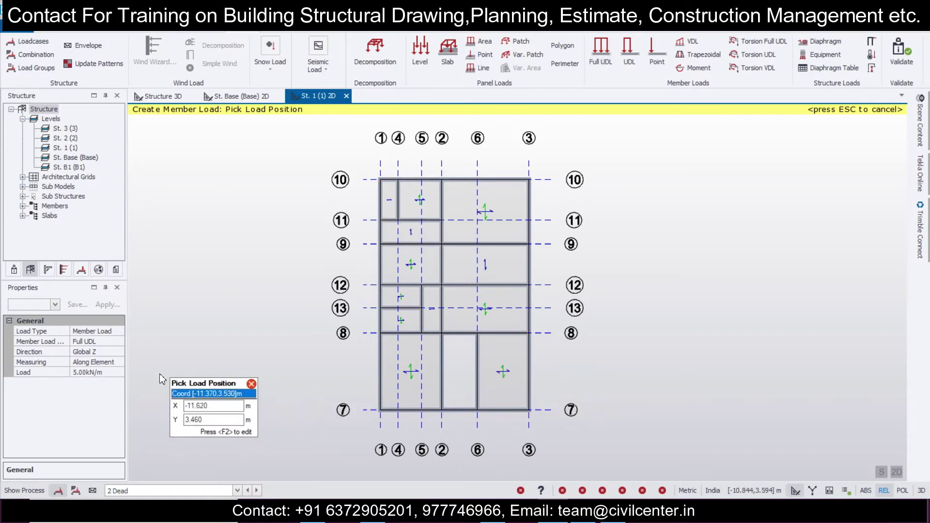
{"action": "left_click", "coordinate": [620, 514]}
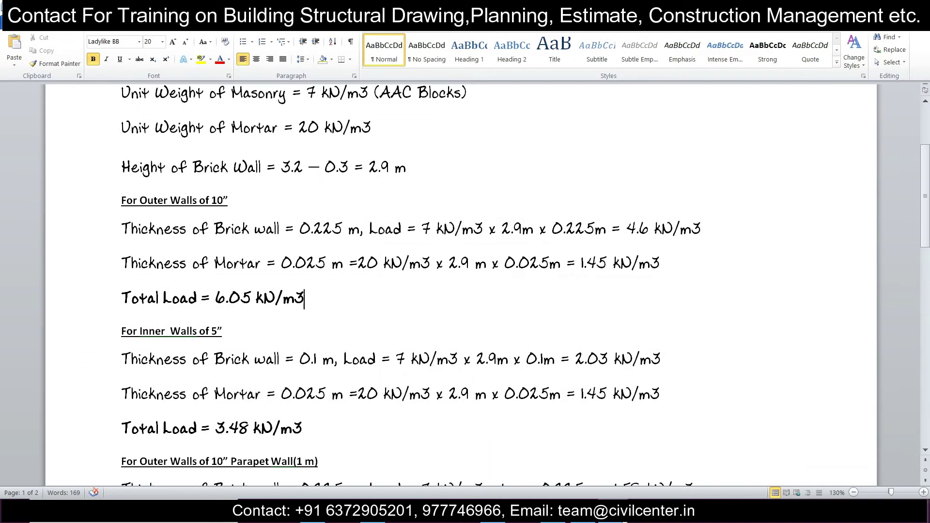
{"action": "key", "text": "alt+Tab"}
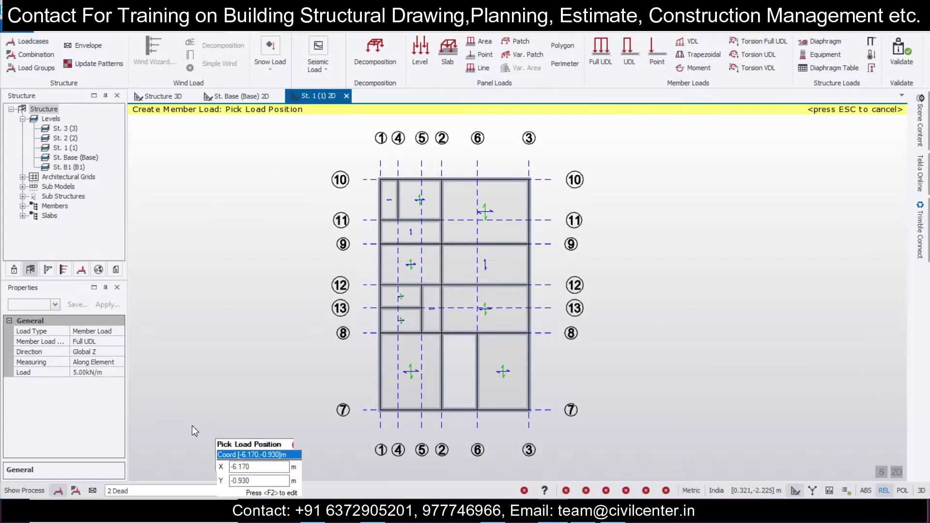
{"action": "left_click", "coordinate": [97, 372]}
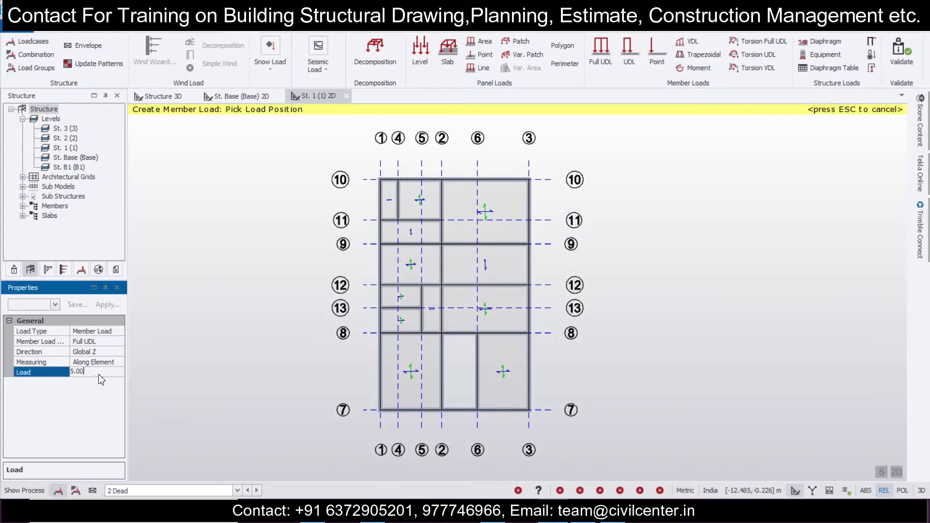
{"action": "left_click", "coordinate": [483, 183]}
{"action": "left_click", "coordinate": [412, 180]}
- Place the 6.05 kN/m full UDL on all St. 1 outer beams along grid 1 from grid 10 to grid 7
{"action": "left_click", "coordinate": [380, 196]}
{"action": "left_click", "coordinate": [381, 232]}
{"action": "left_click", "coordinate": [381, 293]}
{"action": "left_click", "coordinate": [380, 264]}
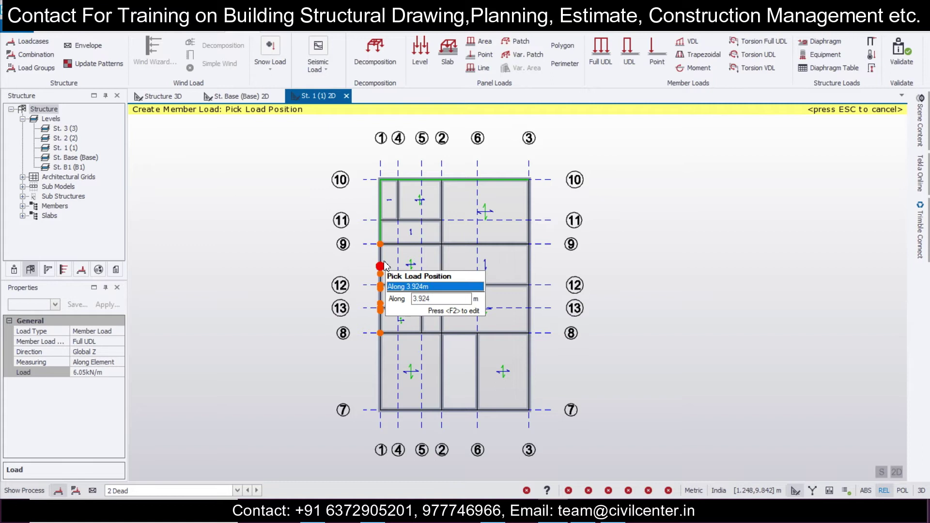
{"action": "left_click", "coordinate": [381, 321]}
{"action": "left_click", "coordinate": [385, 370]}
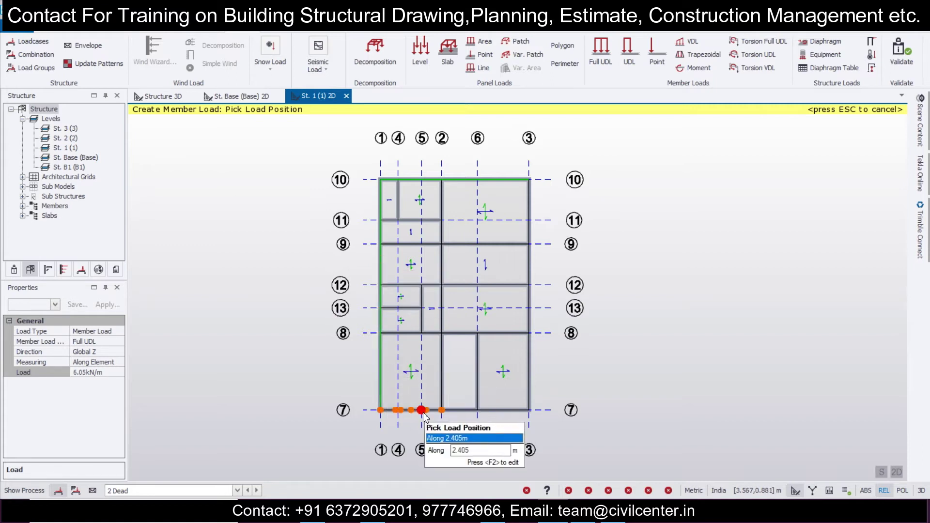
- Place the 6.05 kN/m full UDL on the St. 1 grid 7 beam between grids 1 and 2 and all grid 3 beams
{"action": "left_click", "coordinate": [422, 410]}
{"action": "left_click", "coordinate": [530, 219]}
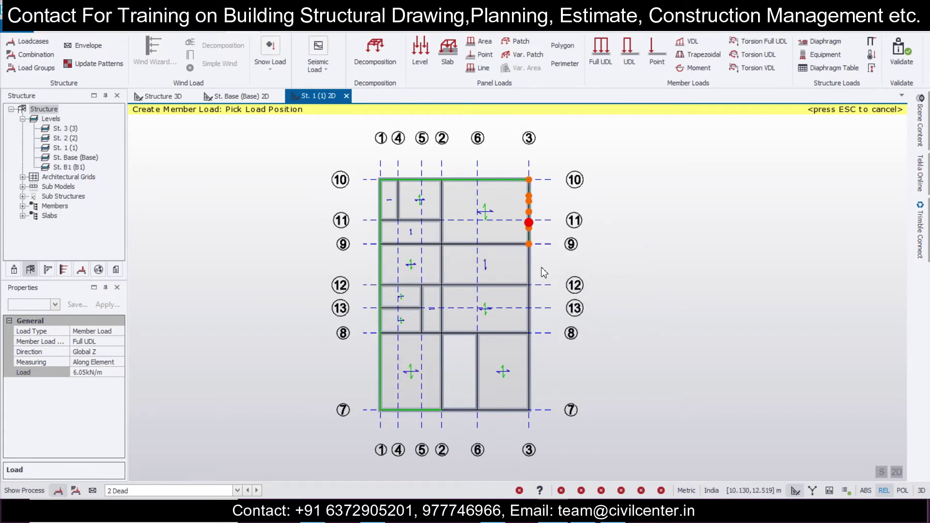
{"action": "left_click", "coordinate": [536, 283]}
{"action": "left_click", "coordinate": [530, 297]}
{"action": "left_click", "coordinate": [530, 321]}
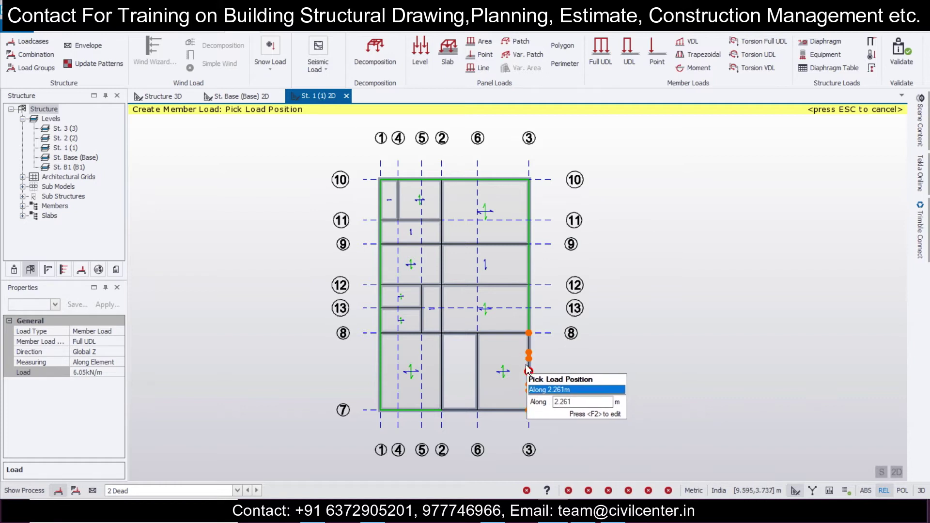
{"action": "left_click", "coordinate": [527, 370]}
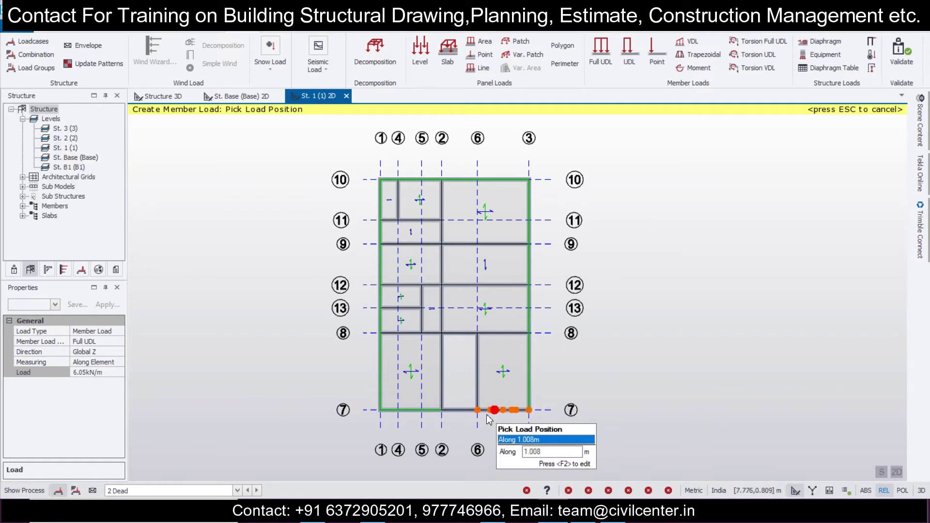
- Place the 6.05 kN/m full UDL on the remaining St. 1 grid 7 beams and the other beams around the opening between grids 2 and 6
{"action": "left_click", "coordinate": [449, 411]}
{"action": "left_click", "coordinate": [442, 363]}
{"action": "left_click", "coordinate": [464, 336]}
{"action": "left_click", "coordinate": [513, 384]}
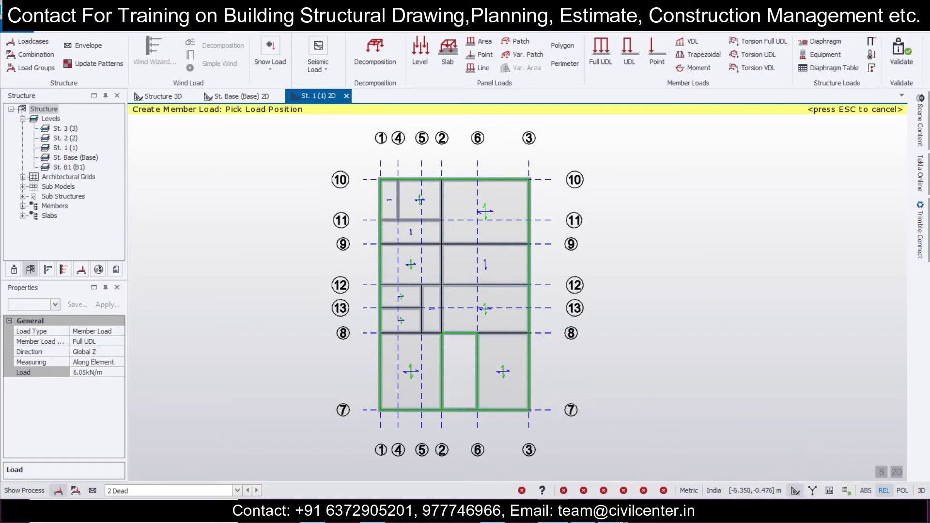
- Check the inner wall load in the notes, set the load to 3.48 kN/m and place it on all St. 1 inner beams without load
{"action": "left_click", "coordinate": [622, 521]}
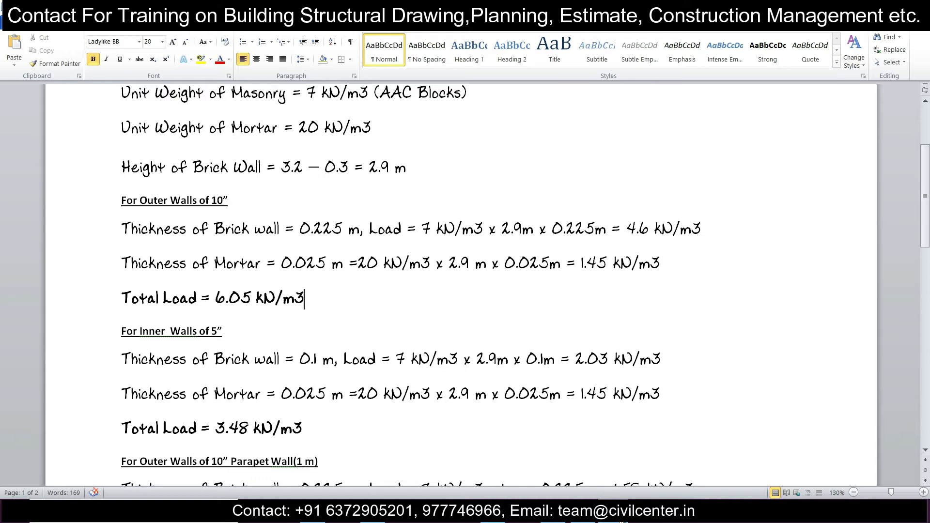
{"action": "left_click", "coordinate": [622, 521]}
{"action": "left_click", "coordinate": [100, 372]}
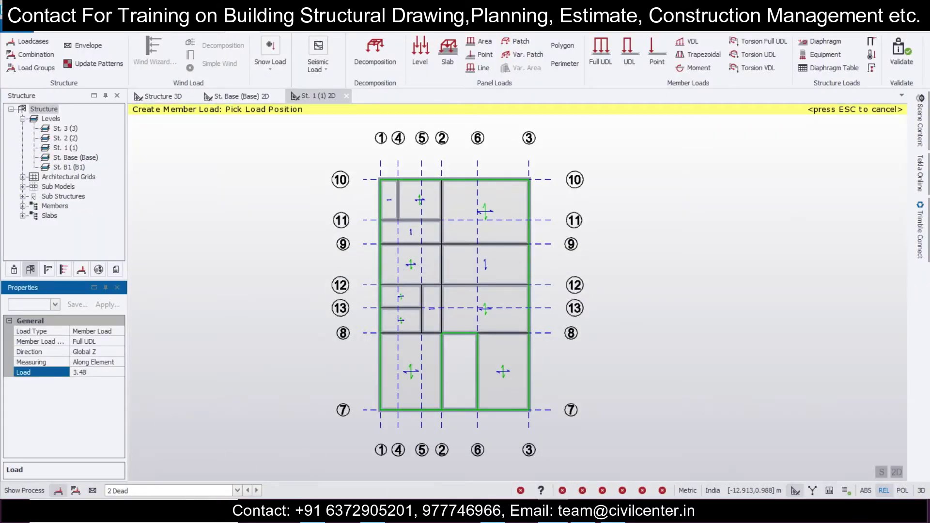
{"action": "left_click", "coordinate": [399, 201]}
{"action": "left_click", "coordinate": [415, 219]}
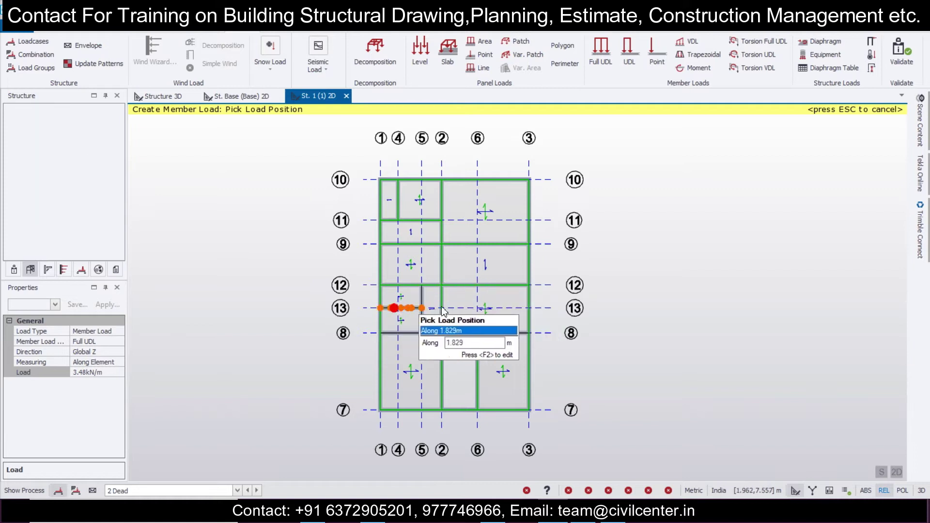
{"action": "left_click", "coordinate": [422, 306]}
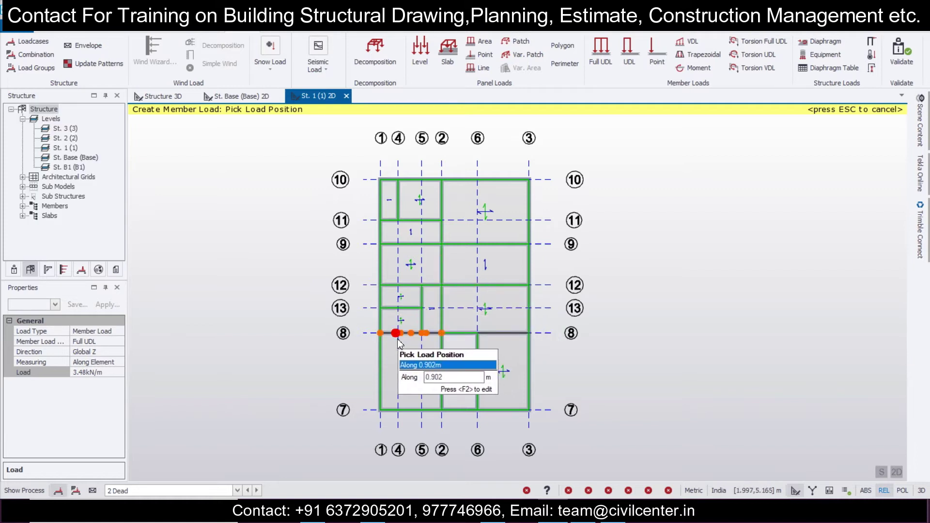
{"action": "scroll", "coordinate": [585, 384], "scroll_direction": "up", "scroll_amount": 2}
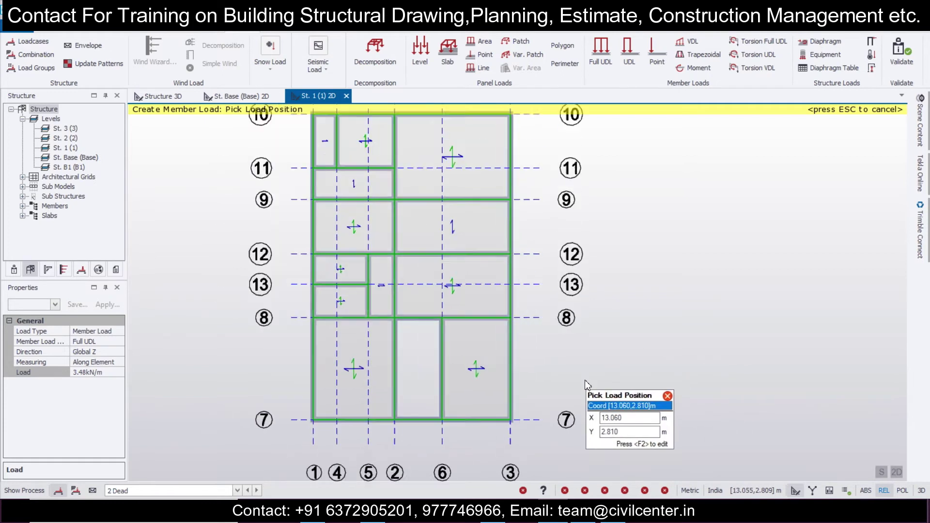
{"action": "scroll", "coordinate": [585, 380], "scroll_direction": "down", "scroll_amount": 2}
{"action": "middle_click_drag", "start_coordinate": [709, 379], "coordinate": [740, 351]}
{"action": "middle_click_drag", "start_coordinate": [791, 364], "coordinate": [821, 385]}
{"action": "middle_click_drag", "start_coordinate": [804, 352], "coordinate": [790, 371]}
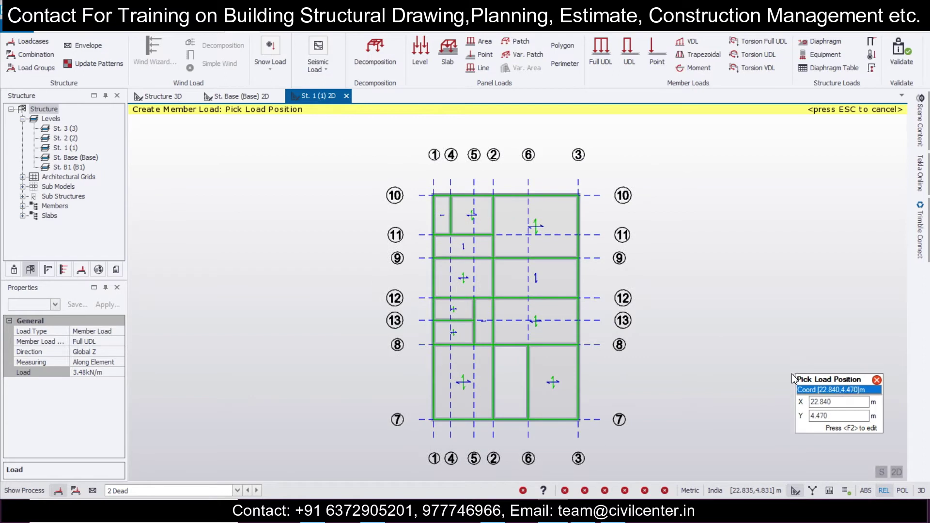
{"action": "key", "text": "Escape"}
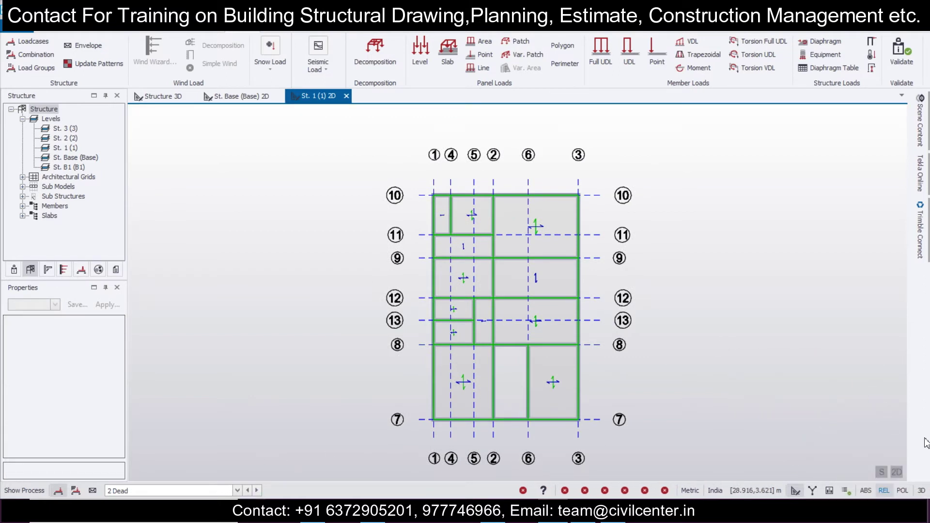
- Inspect the member loads on the St. 1 beams in 3D and return to the 2D plan
{"action": "left_click", "coordinate": [898, 473]}
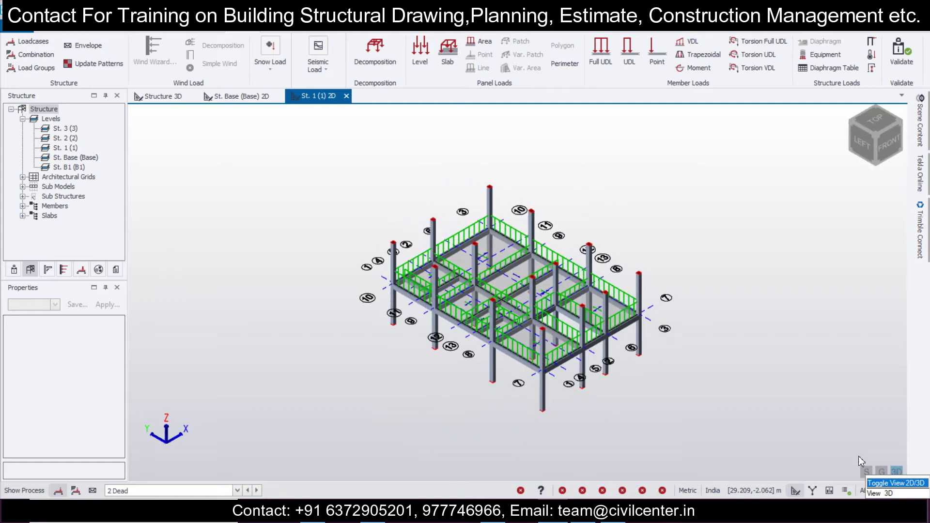
{"action": "scroll", "coordinate": [601, 354], "scroll_direction": "up", "scroll_amount": 5}
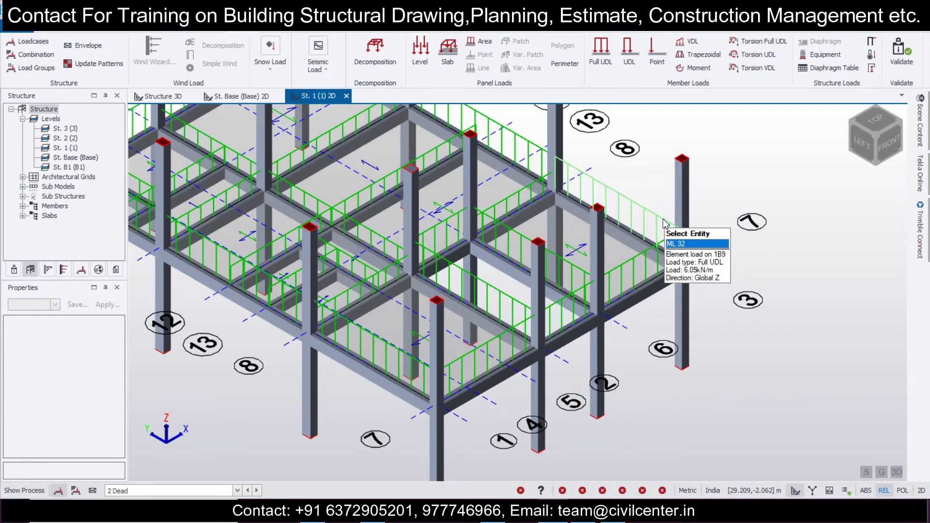
{"action": "scroll", "coordinate": [728, 302], "scroll_direction": "down", "scroll_amount": 5}
{"action": "left_click", "coordinate": [896, 472]}
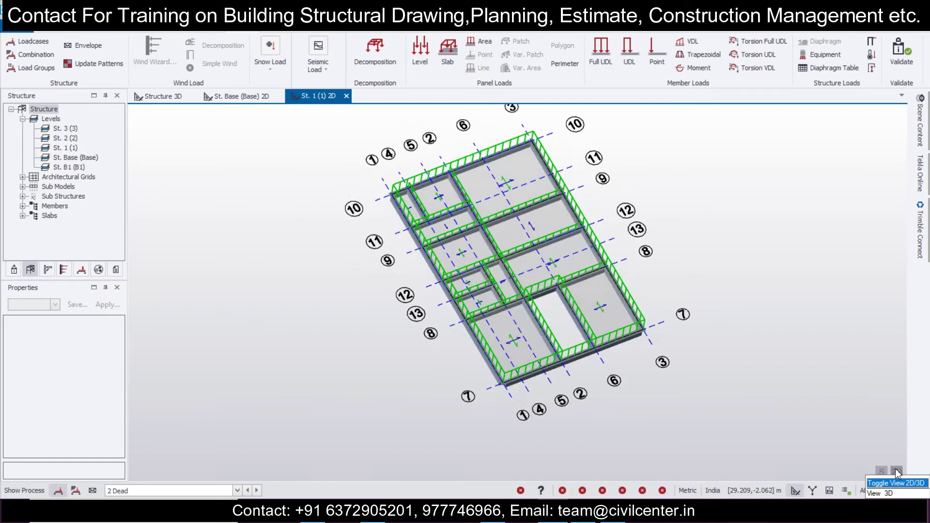
- Switch St. 1 to loadcase 4 Imposed and apply a 2 kN/m² level load to its slabs
{"action": "left_click", "coordinate": [199, 491]}
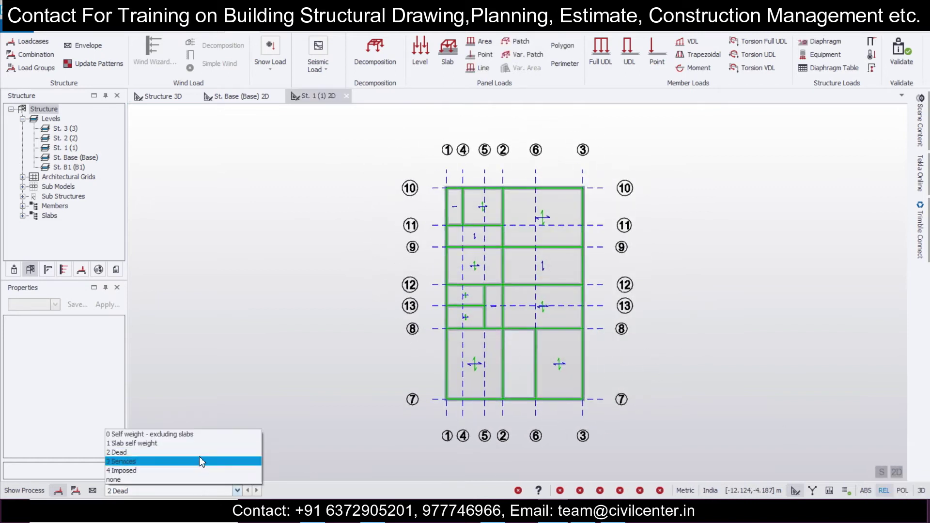
{"action": "left_click", "coordinate": [199, 471]}
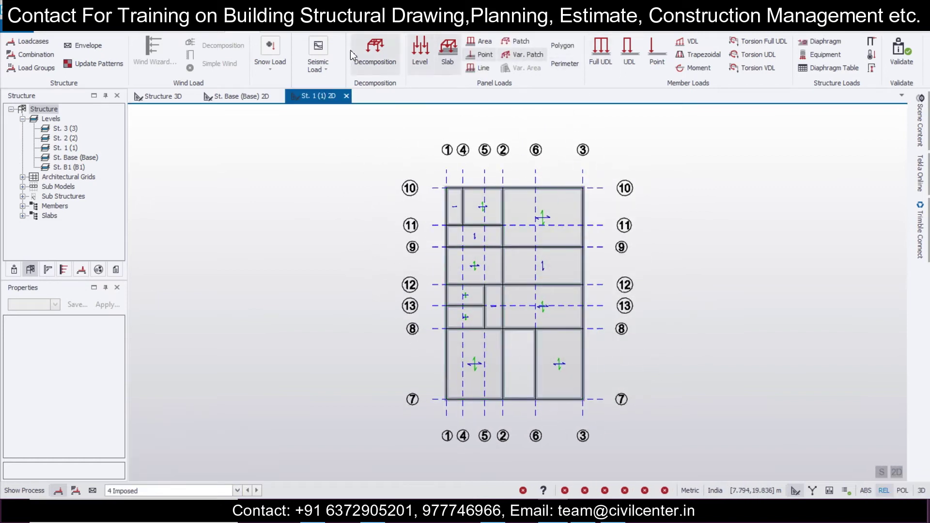
{"action": "left_click", "coordinate": [413, 57]}
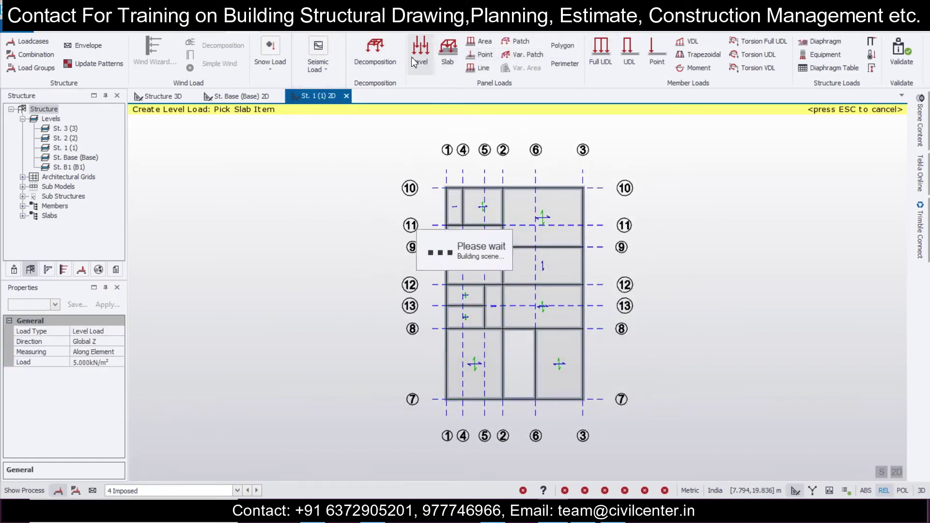
{"action": "left_click", "coordinate": [99, 363]}
{"action": "type", "text": "2"}
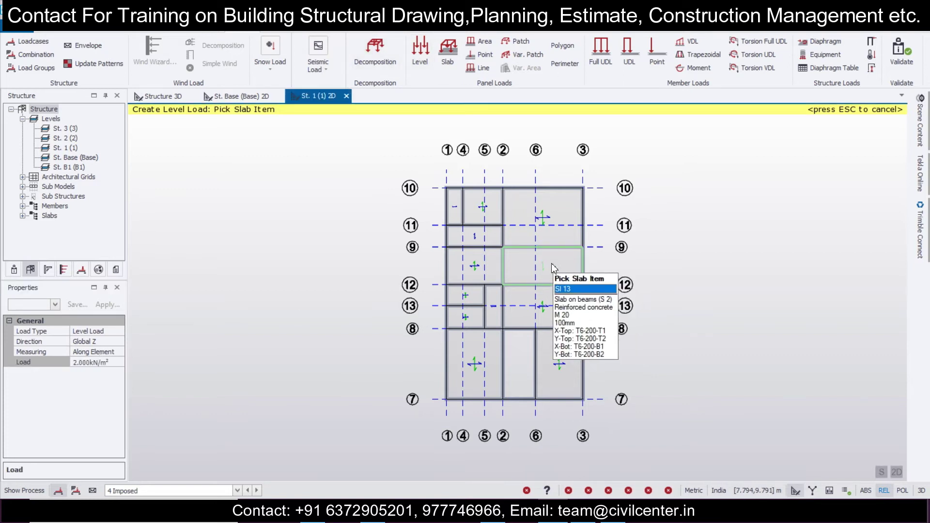
{"action": "left_click", "coordinate": [627, 288]}
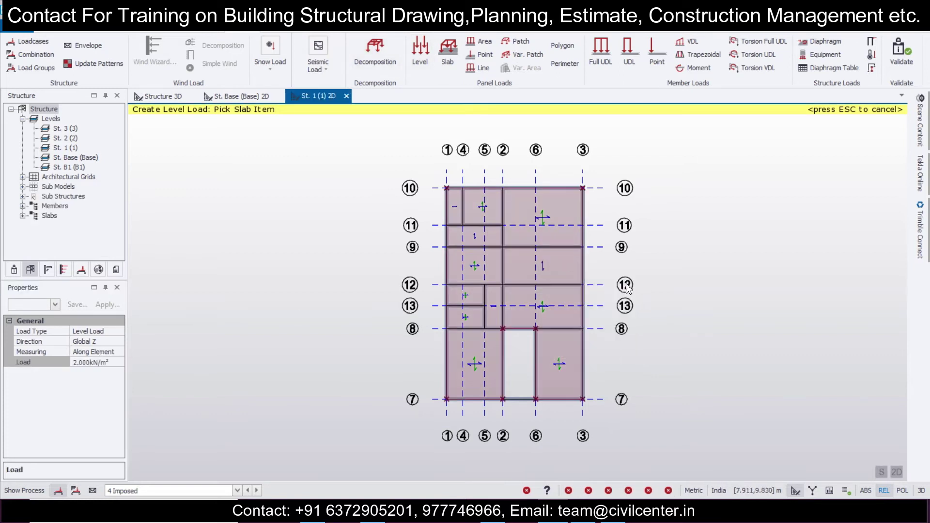
- Examine the imposed level load in the St. 1 3D view and, under loadcase 4 Imposed, in the full structure
{"action": "left_click", "coordinate": [896, 472]}
{"action": "left_click", "coordinate": [896, 474]}
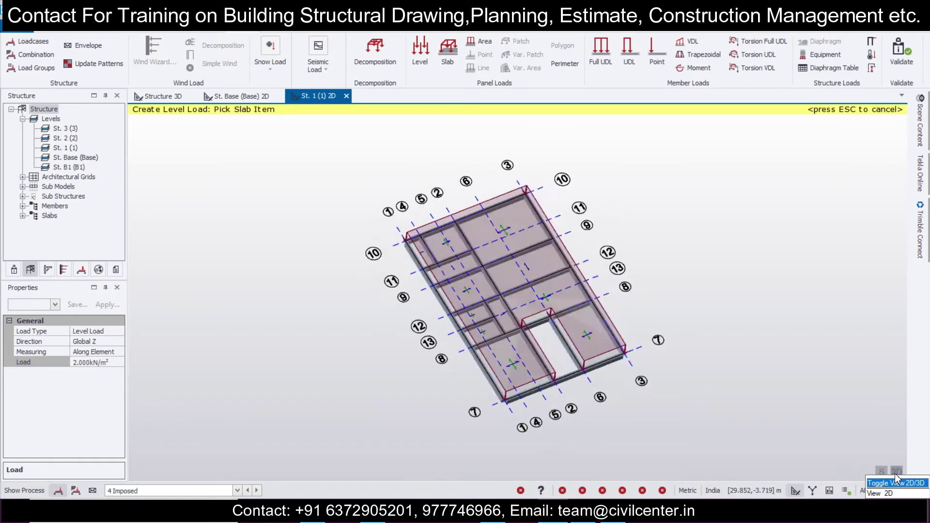
{"action": "left_click", "coordinate": [155, 95]}
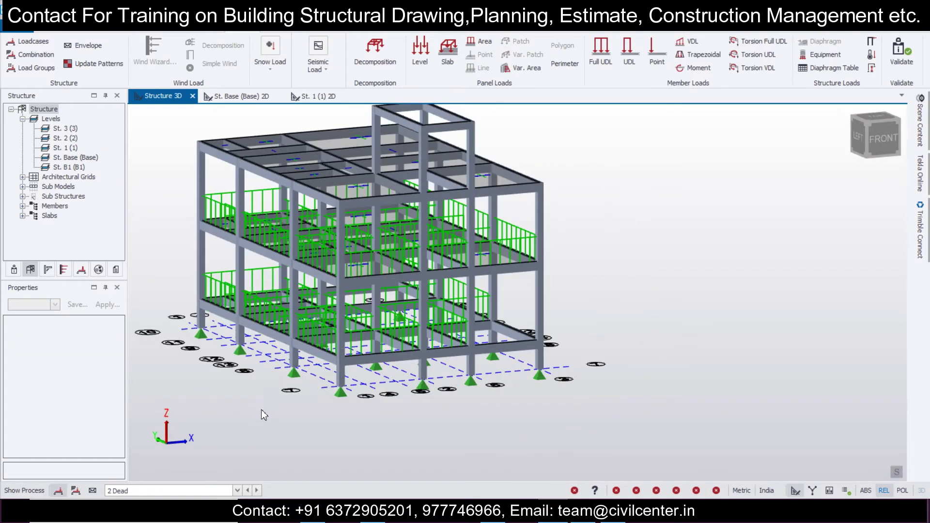
{"action": "scroll", "coordinate": [314, 418], "scroll_direction": "down", "scroll_amount": 1}
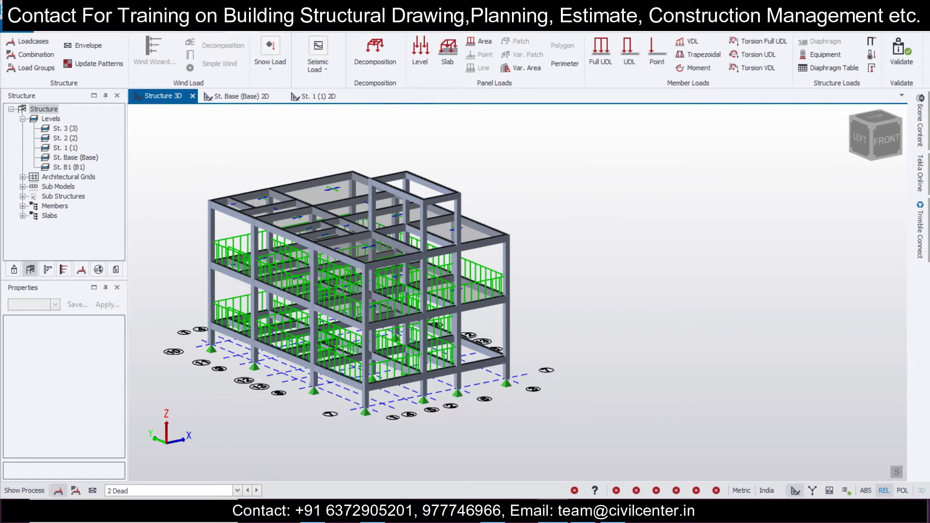
{"action": "left_click", "coordinate": [237, 490]}
{"action": "left_click", "coordinate": [225, 471]}
{"action": "right_click_drag", "start_coordinate": [248, 442], "coordinate": [377, 434]}
{"action": "middle_click_drag", "start_coordinate": [378, 434], "coordinate": [246, 450]}
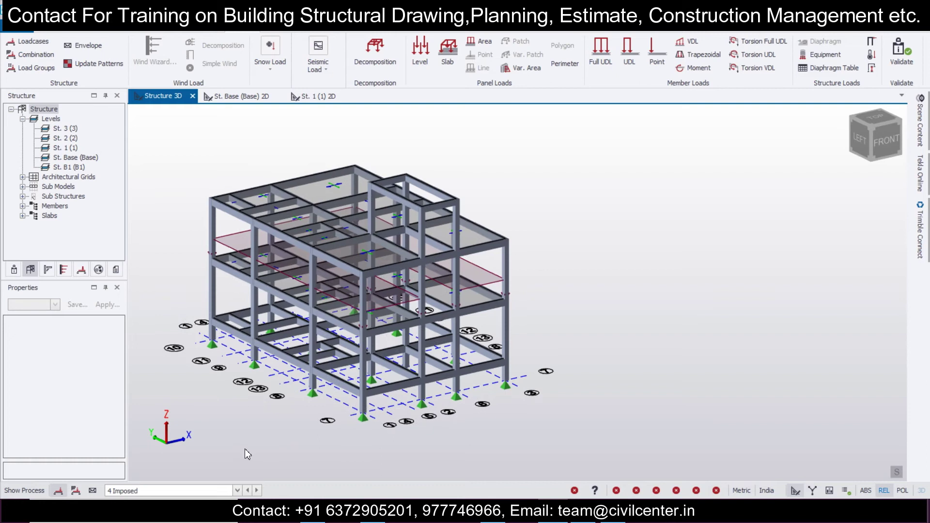
- Open the St. 2 plan and display loadcase 2 Dead
{"action": "double_click", "coordinate": [69, 139]}
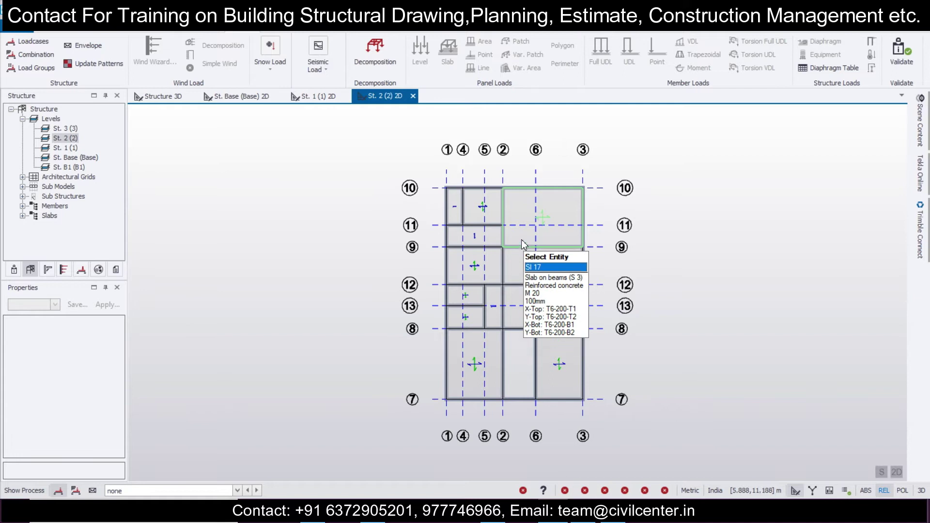
{"action": "middle_click_drag", "start_coordinate": [633, 269], "coordinate": [611, 252]}
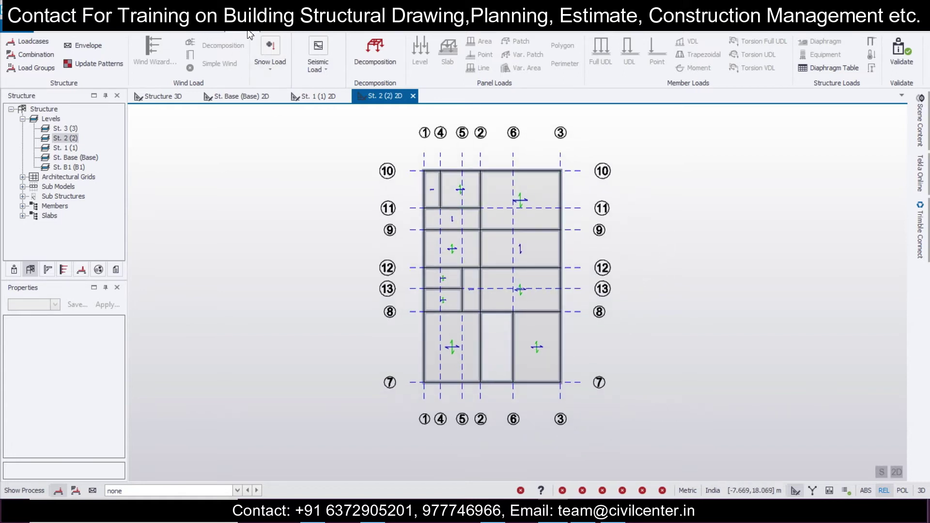
{"action": "left_click", "coordinate": [219, 493]}
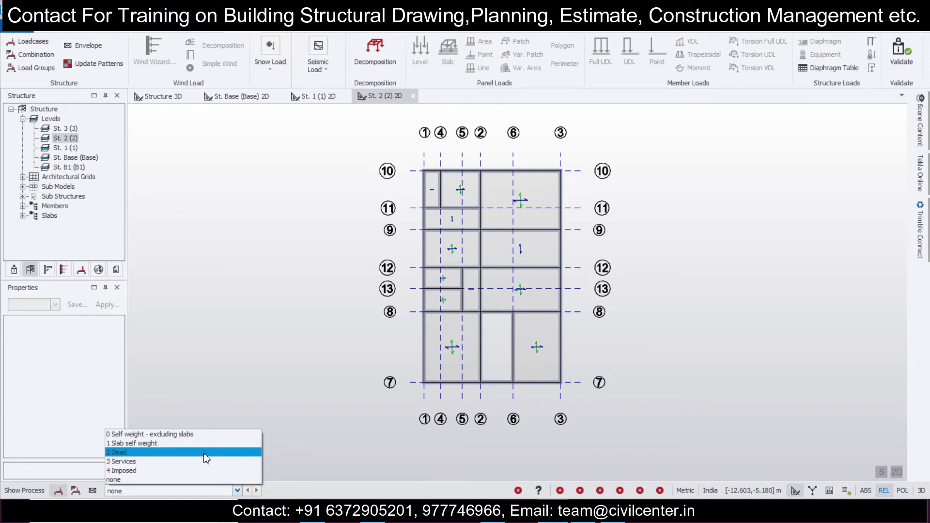
{"action": "left_click", "coordinate": [206, 452]}
- Start a full UDL member load of 6.05 kN/m on St. 2 and place it on the beams around the opening between grids 2 and 6
{"action": "left_click", "coordinate": [593, 62]}
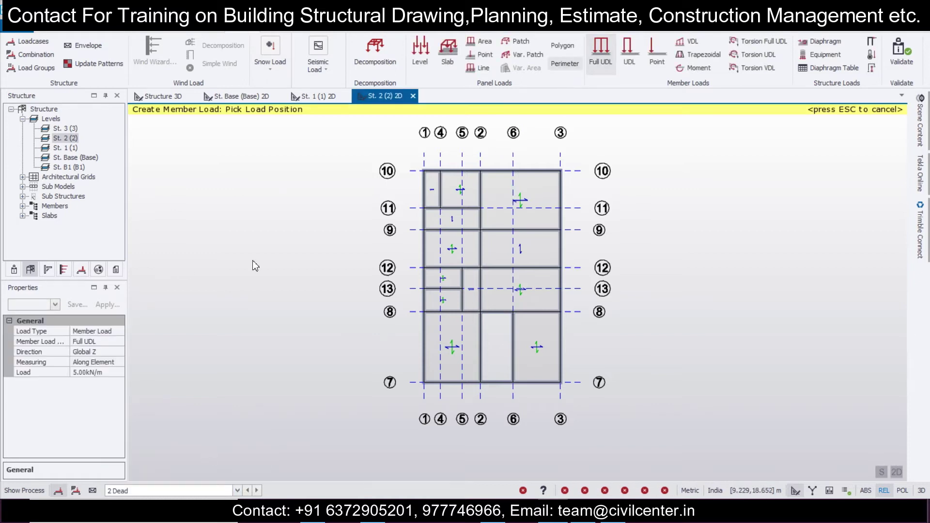
{"action": "left_click", "coordinate": [108, 373]}
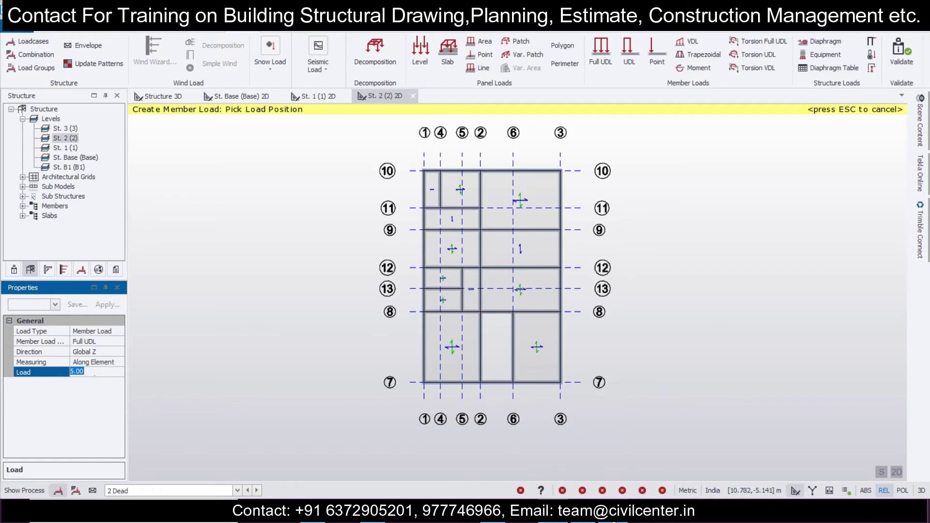
{"action": "left_click", "coordinate": [613, 521]}
{"action": "left_click", "coordinate": [613, 521]}
{"action": "left_click", "coordinate": [507, 312]}
{"action": "left_click", "coordinate": [480, 363]}
{"action": "left_click", "coordinate": [492, 382]}
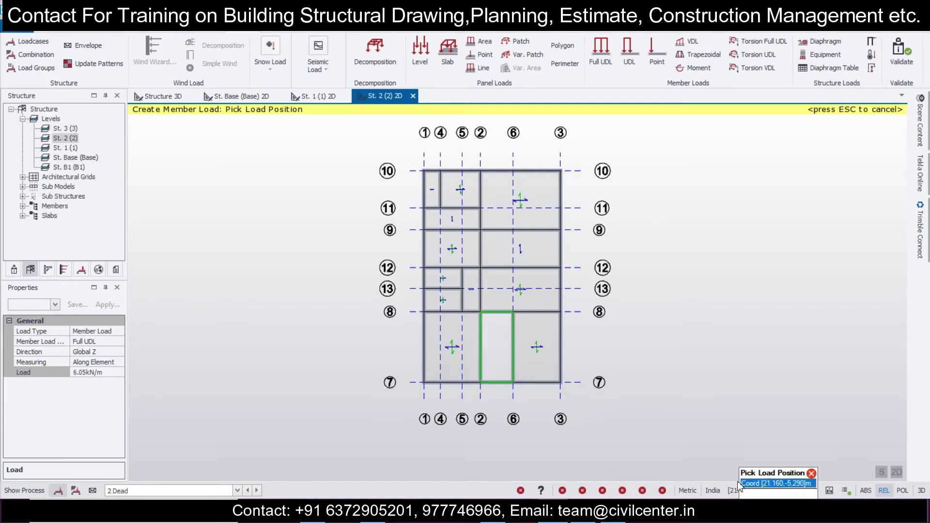
- Look up the parapet wall load in the notes, set the load to 2.08 kN/m and place it on the St. 2 grid 10 beams
{"action": "left_click", "coordinate": [617, 522]}
{"action": "scroll", "coordinate": [388, 317], "scroll_direction": "down", "scroll_amount": 7}
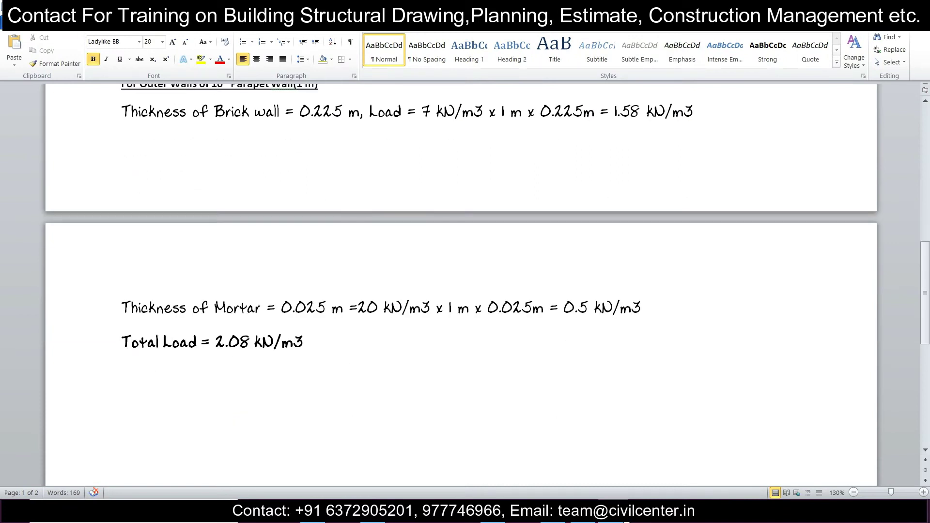
{"action": "key", "text": "alt+Tab"}
{"action": "left_click", "coordinate": [97, 373]}
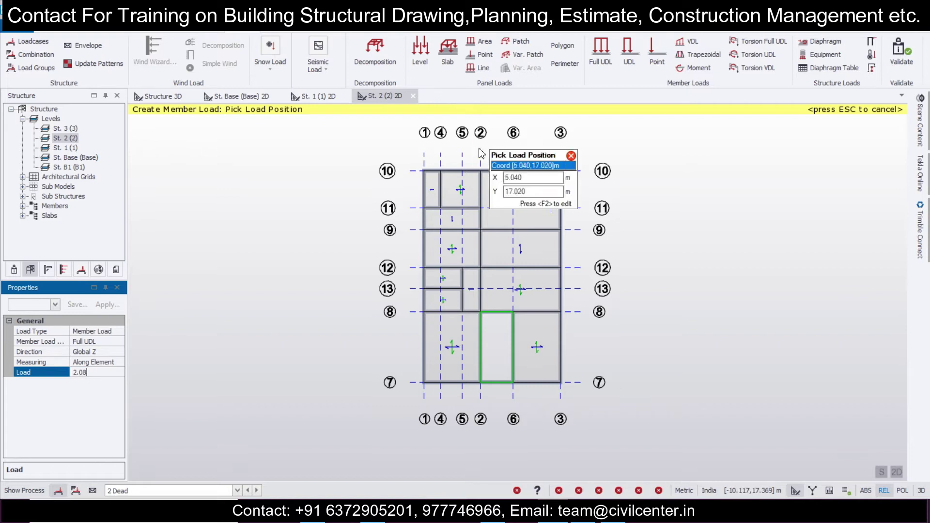
{"action": "left_click", "coordinate": [478, 169]}
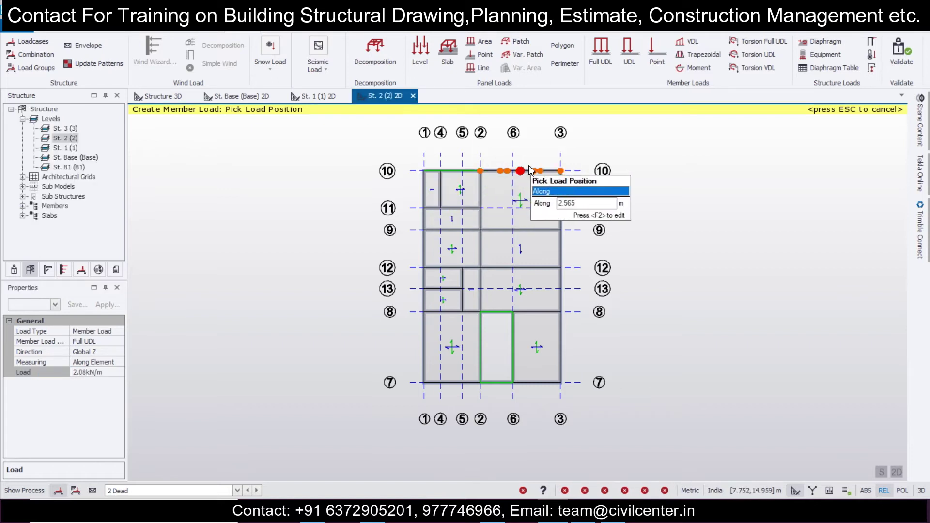
{"action": "left_click", "coordinate": [530, 171]}
- Place the 2.08 kN/m full UDL on the St. 2 perimeter beams along grids 3, 7 and 1
{"action": "left_click", "coordinate": [567, 208]}
{"action": "left_click", "coordinate": [567, 255]}
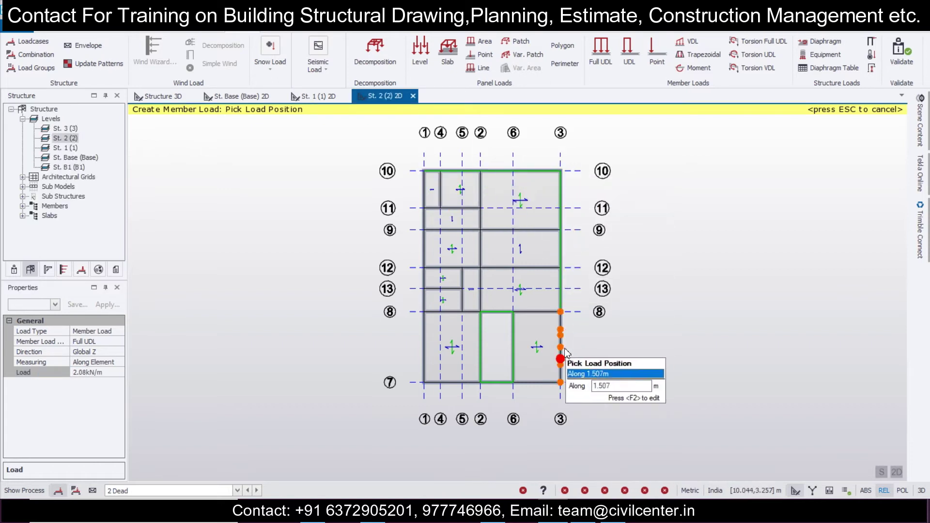
{"action": "left_click", "coordinate": [560, 371]}
{"action": "left_click", "coordinate": [446, 390]}
{"action": "left_click", "coordinate": [425, 356]}
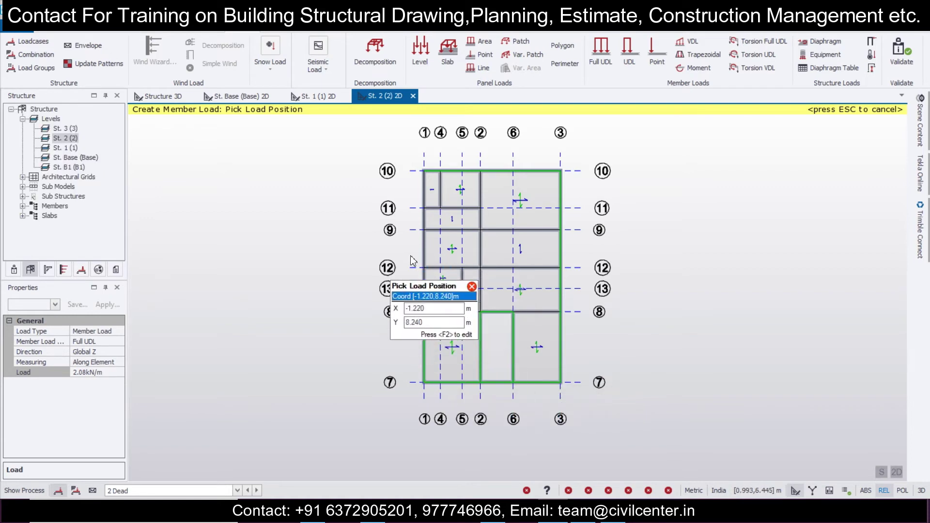
{"action": "left_click", "coordinate": [424, 251]}
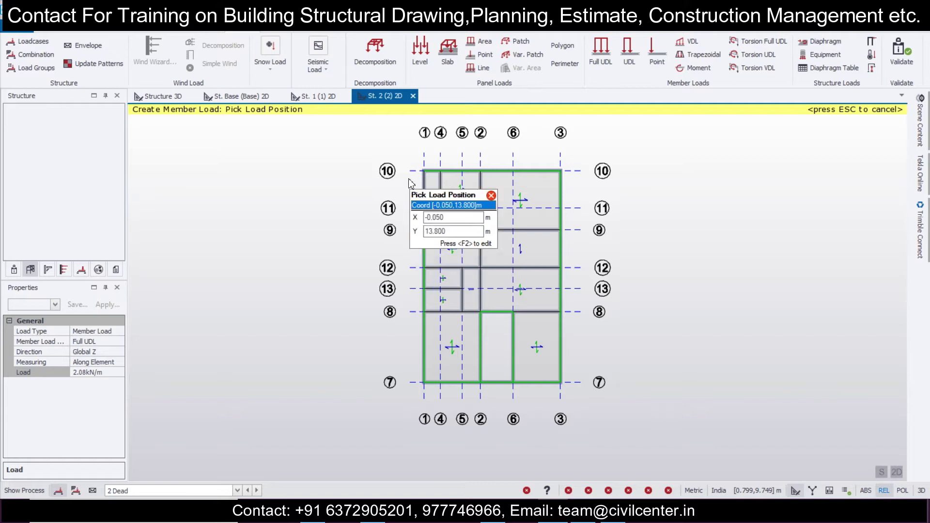
{"action": "left_click", "coordinate": [425, 183]}
{"action": "left_click", "coordinate": [898, 473]}
{"action": "right_click_drag", "start_coordinate": [688, 346], "coordinate": [655, 397]}
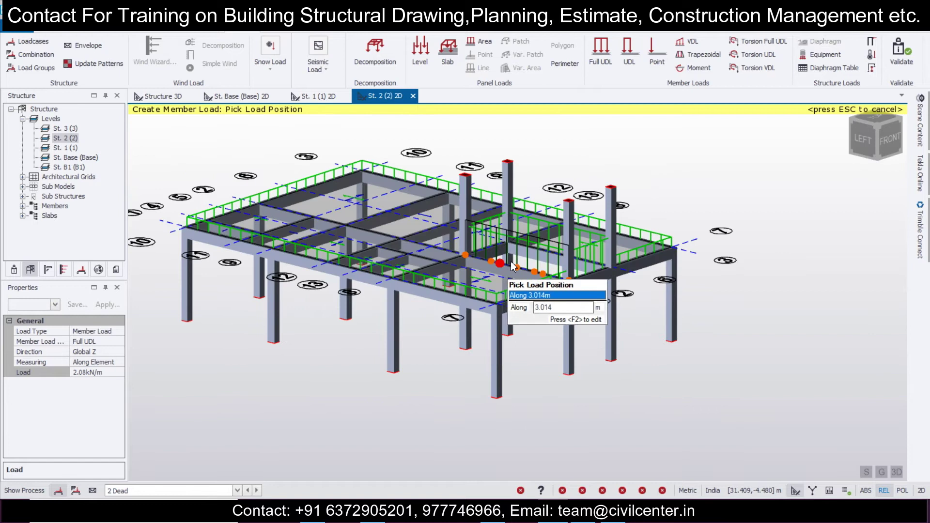
{"action": "key", "text": "Escape"}
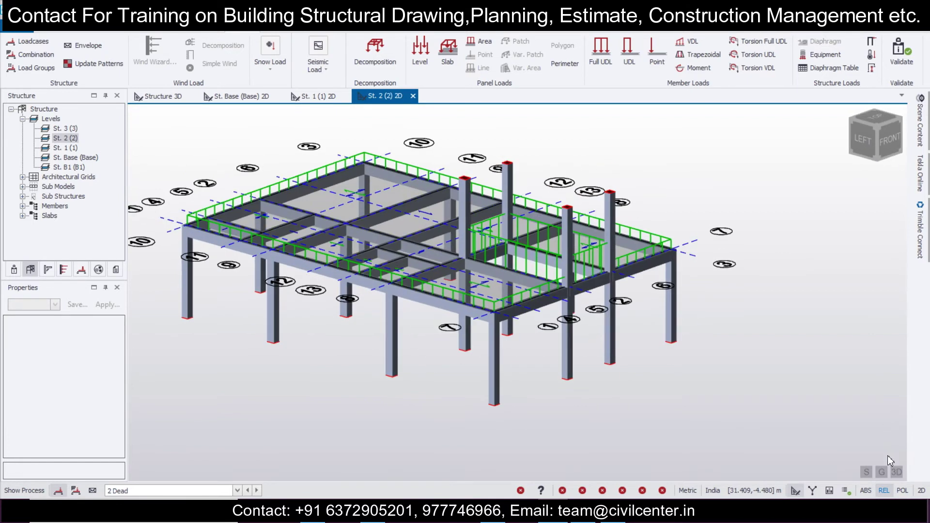
- Under loadcase 4 Imposed, apply a level load of 2.000 kN/m² to the St. 2 slabs
{"action": "left_click", "coordinate": [897, 472]}
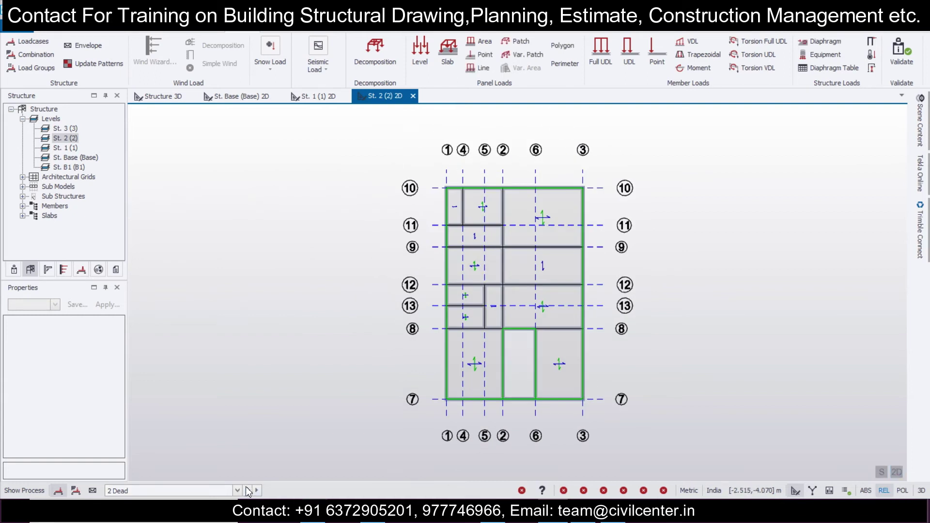
{"action": "left_click", "coordinate": [237, 490]}
{"action": "left_click", "coordinate": [232, 472]}
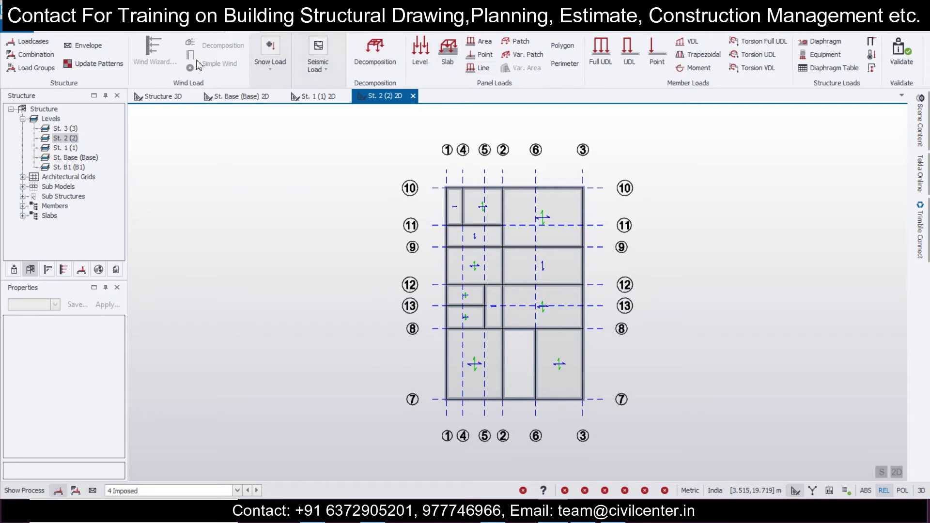
{"action": "left_click", "coordinate": [420, 53]}
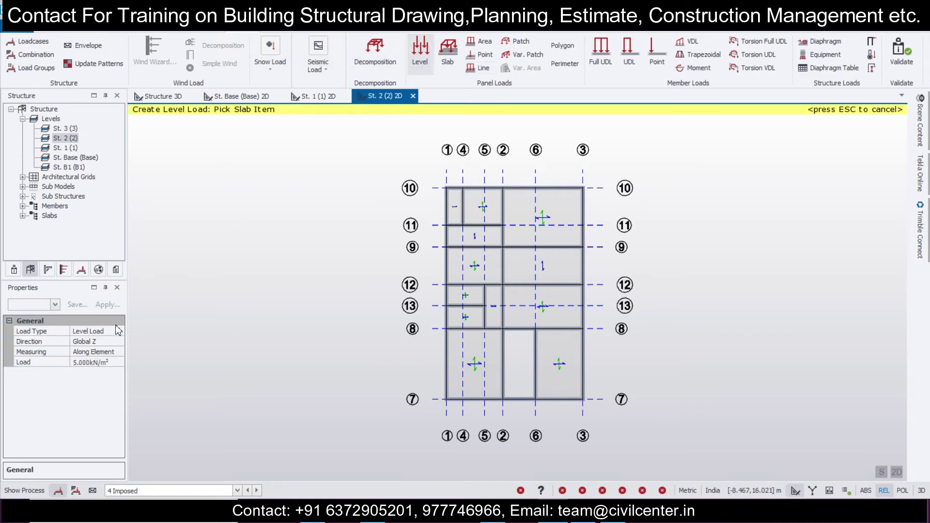
{"action": "left_click", "coordinate": [109, 364]}
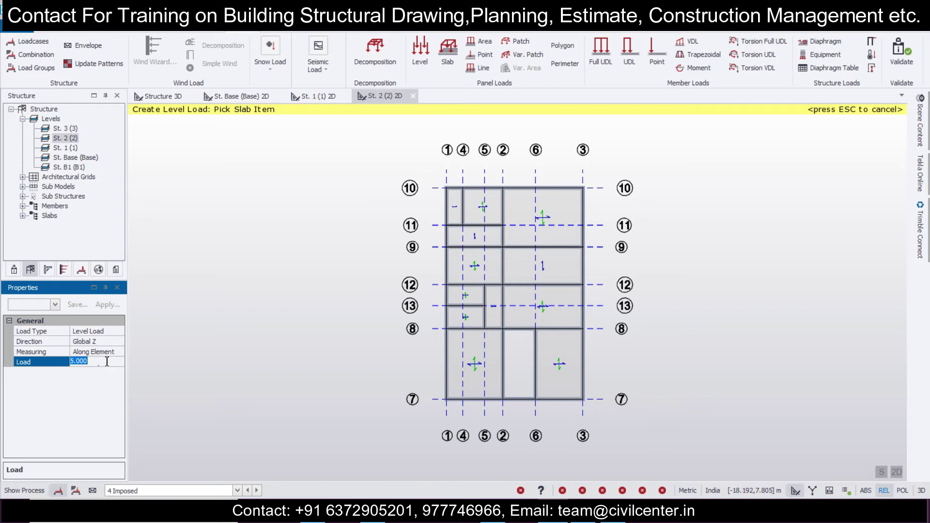
{"action": "left_click", "coordinate": [581, 315]}
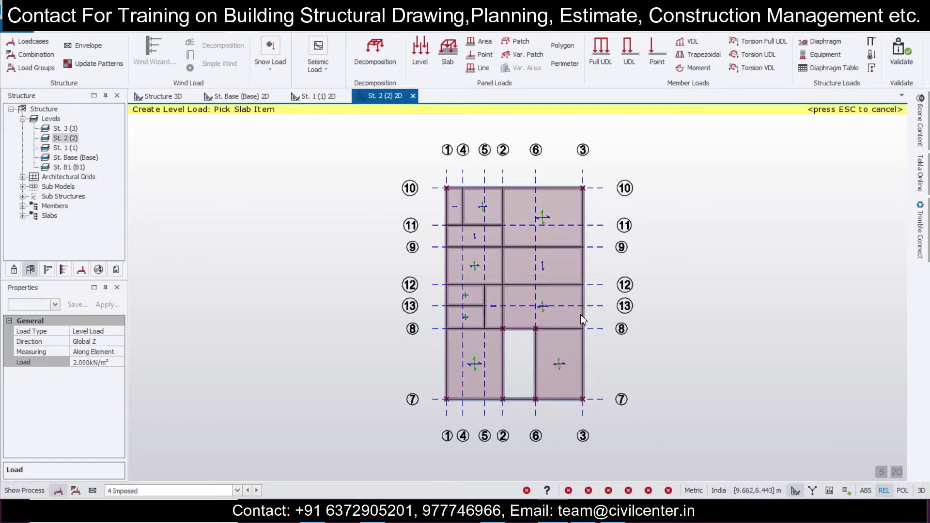
- Inspect the imposed loads in the full 3D structure and display loadcase 2 Dead there
{"action": "left_click", "coordinate": [178, 101]}
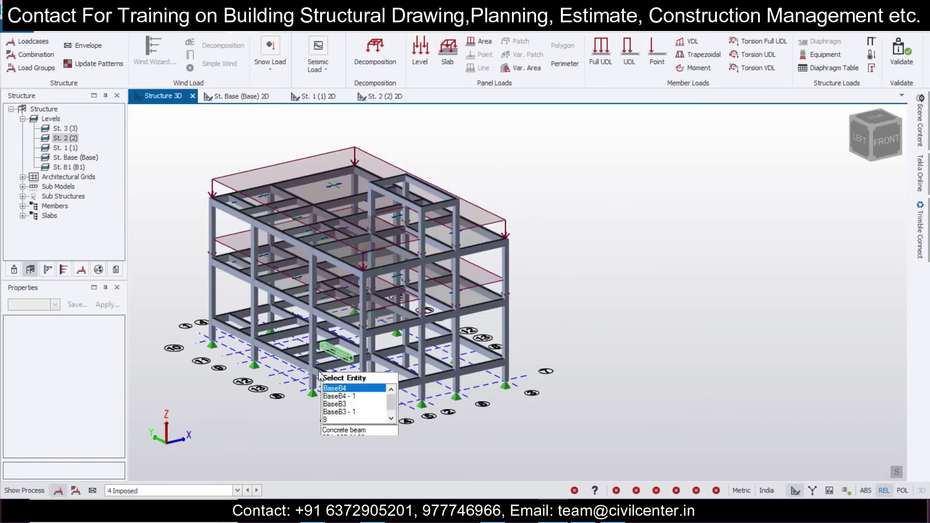
{"action": "left_click", "coordinate": [237, 490]}
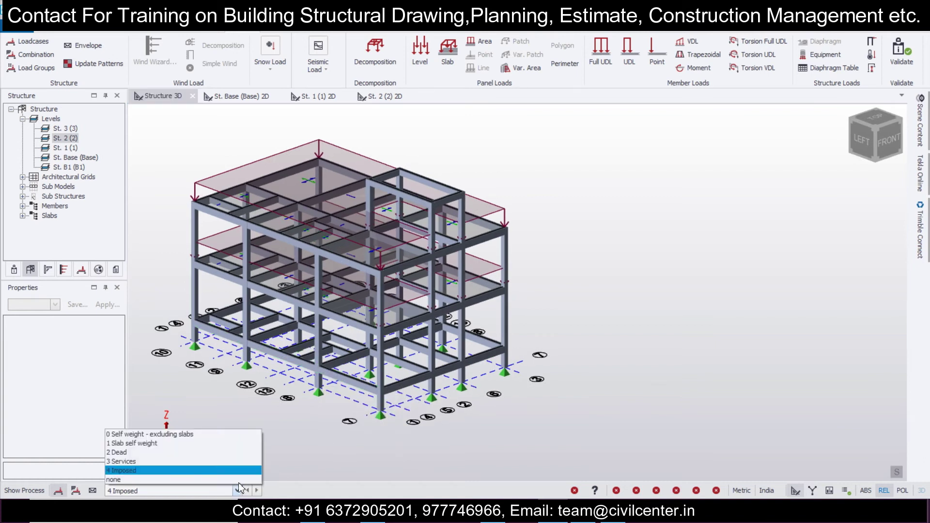
{"action": "left_click", "coordinate": [131, 454]}
{"action": "middle_click_drag", "start_coordinate": [371, 429], "coordinate": [455, 217]}
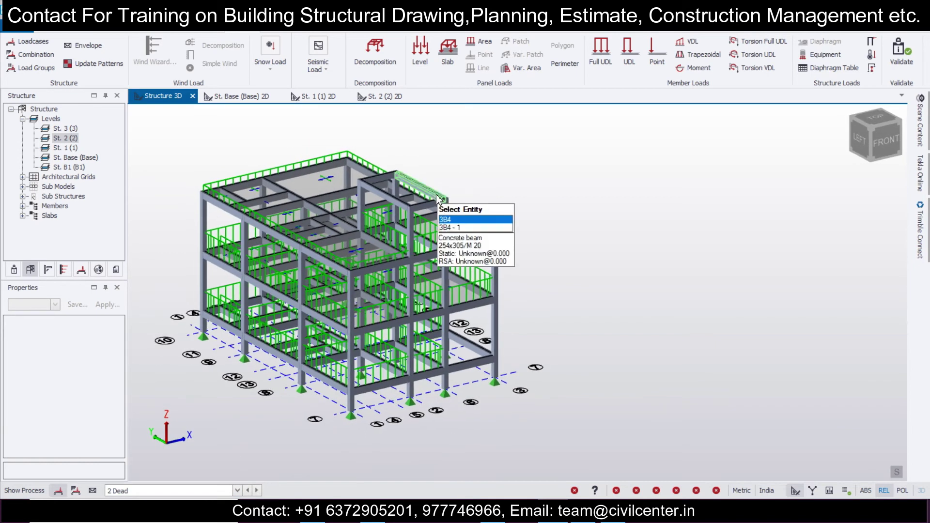
- Open the St. 3 plan and measure the beam bay between grids 2 and 6, from grid 8 to grid 7
{"action": "double_click", "coordinate": [74, 129]}
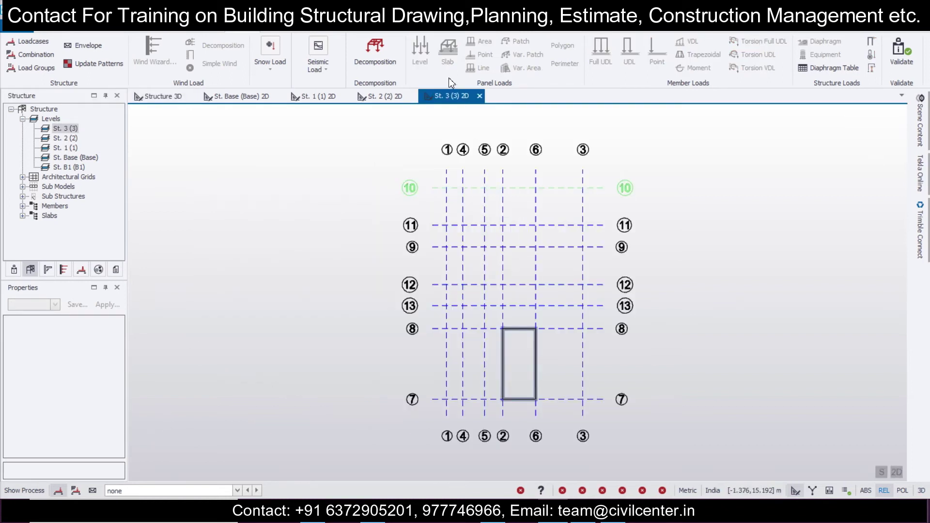
{"action": "left_click", "coordinate": [169, 25]}
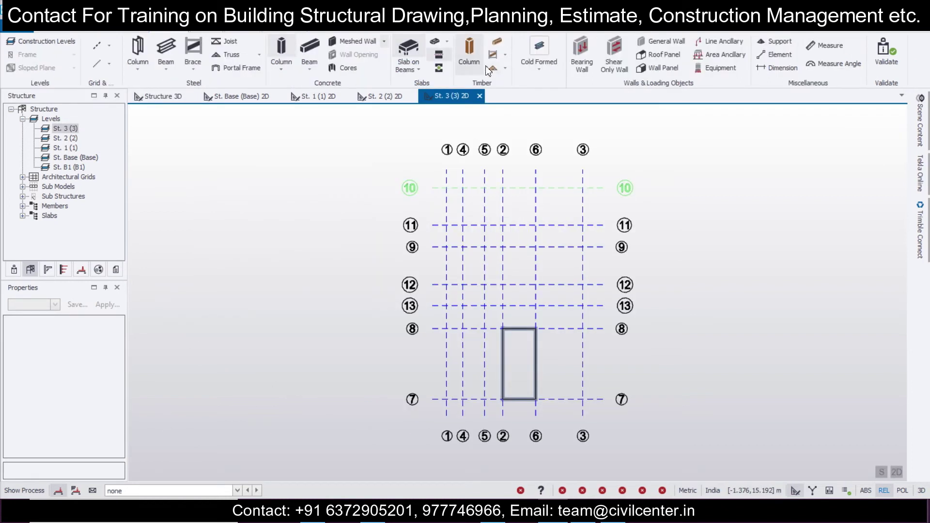
{"action": "left_click", "coordinate": [408, 48]}
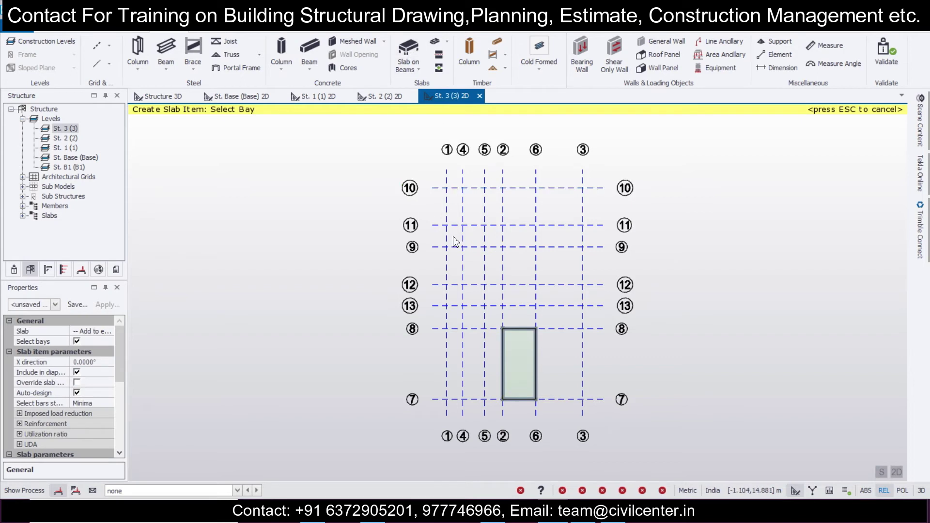
{"action": "scroll", "coordinate": [550, 404], "scroll_direction": "up", "scroll_amount": 4}
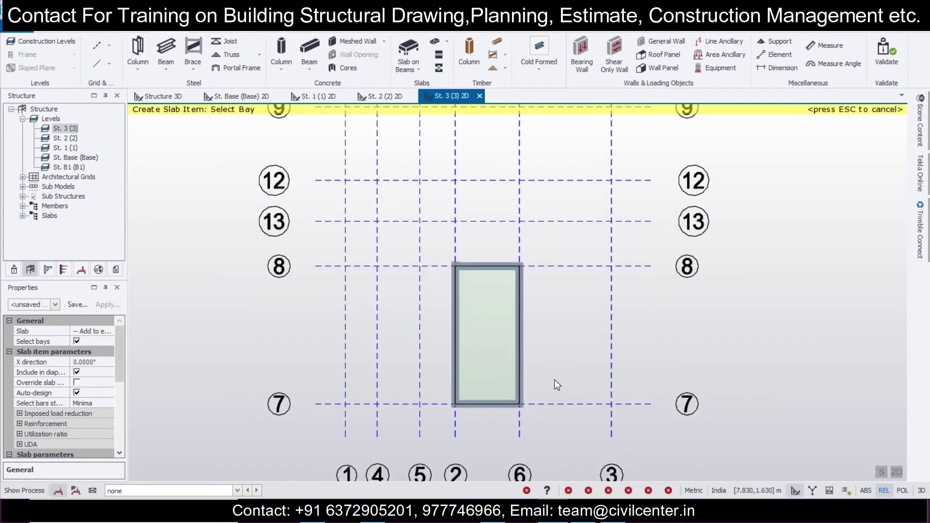
{"action": "left_click", "coordinate": [823, 45]}
{"action": "left_click", "coordinate": [454, 266]}
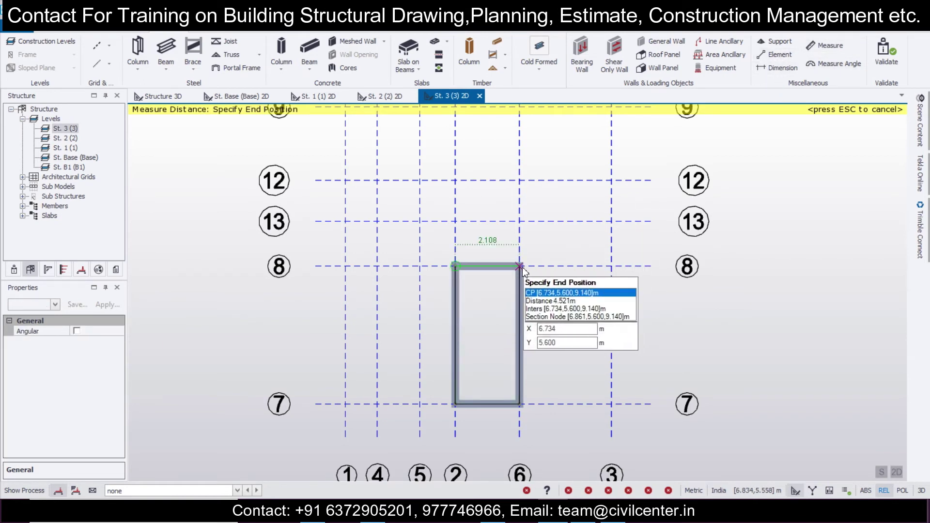
{"action": "left_click", "coordinate": [456, 404]}
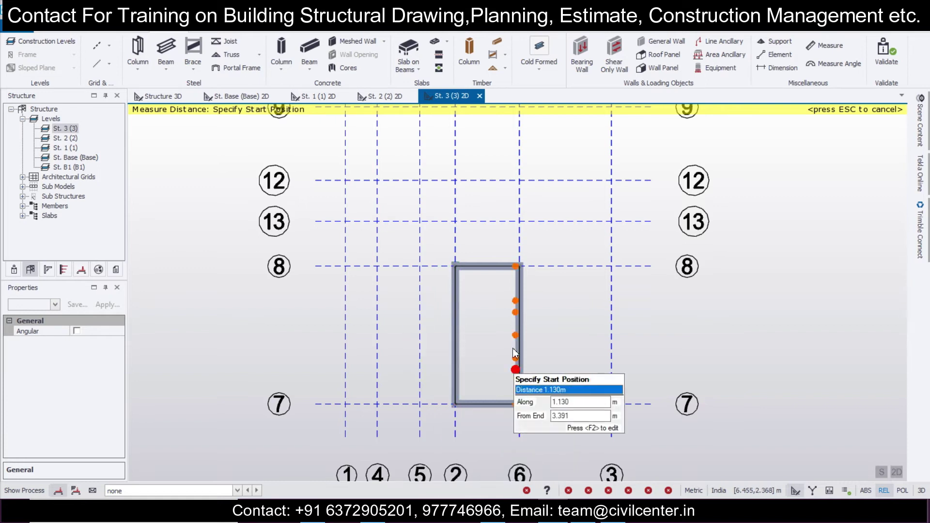
- Create a slab on beams with one-way decomposition in the St. 3 bay between grids 2–6 and 7–8
{"action": "left_click", "coordinate": [408, 52]}
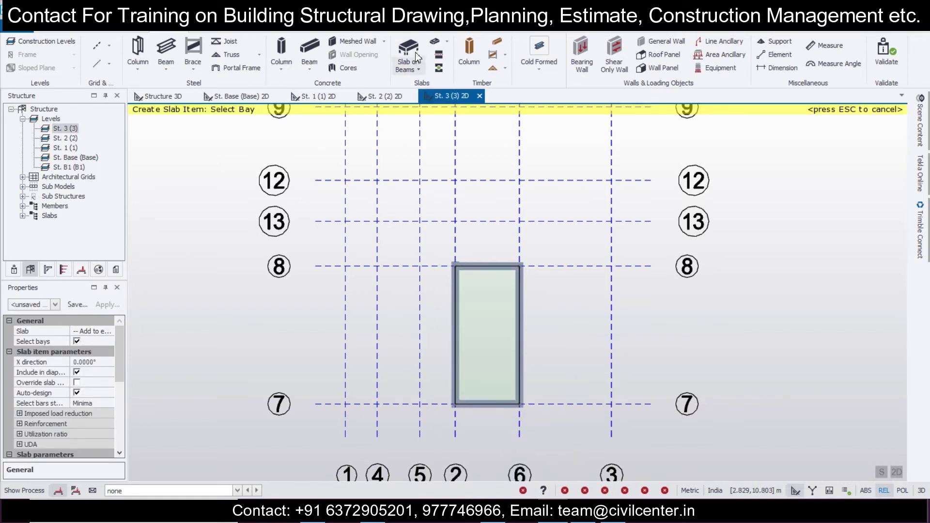
{"action": "left_click", "coordinate": [97, 331]}
{"action": "left_click", "coordinate": [108, 331]}
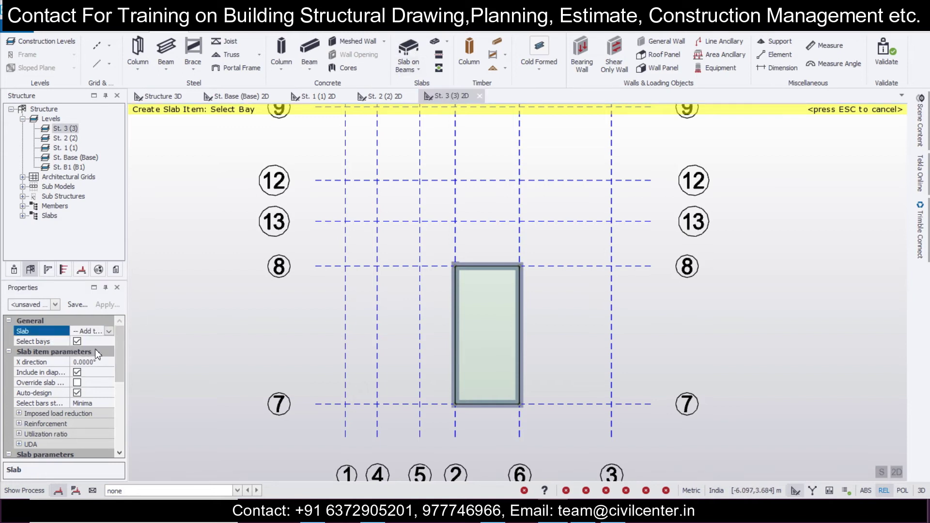
{"action": "left_click_drag", "start_coordinate": [115, 346], "coordinate": [115, 380]}
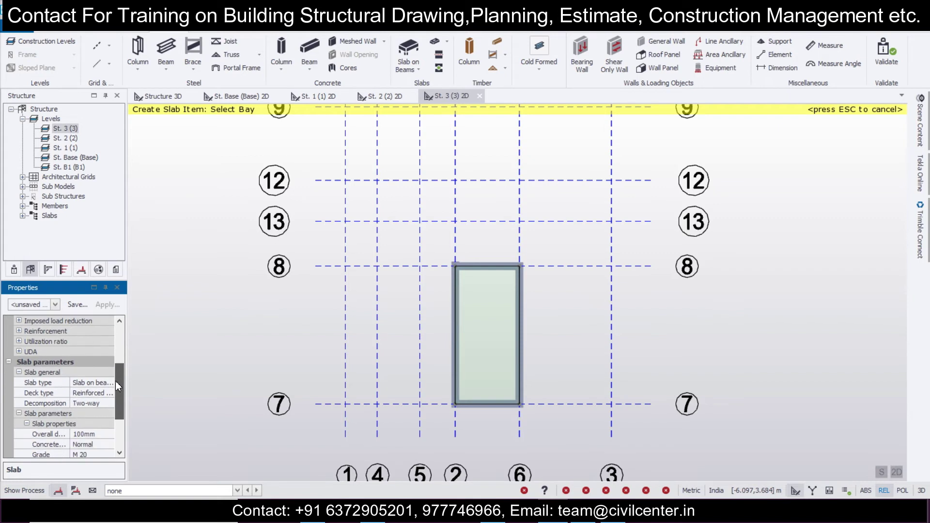
{"action": "left_click", "coordinate": [107, 403]}
{"action": "left_click", "coordinate": [108, 403]}
{"action": "left_click", "coordinate": [96, 414]}
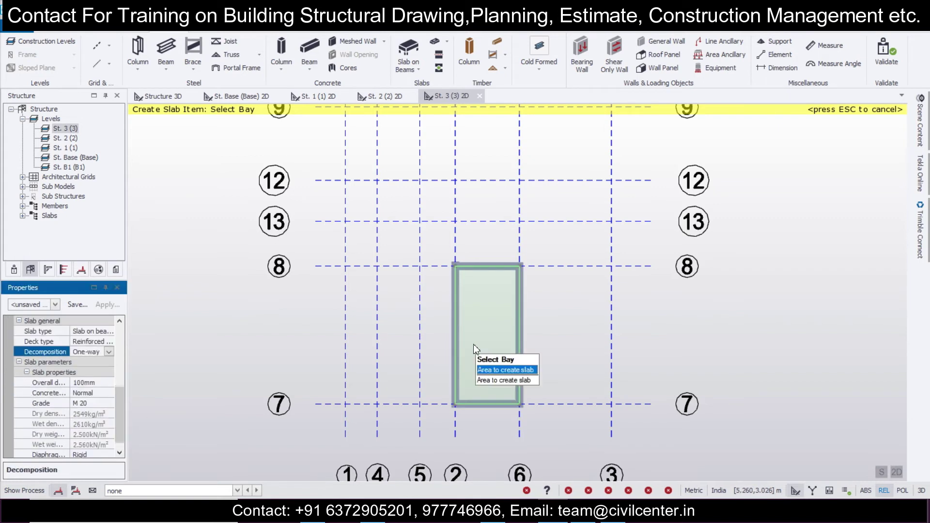
{"action": "left_click", "coordinate": [468, 368]}
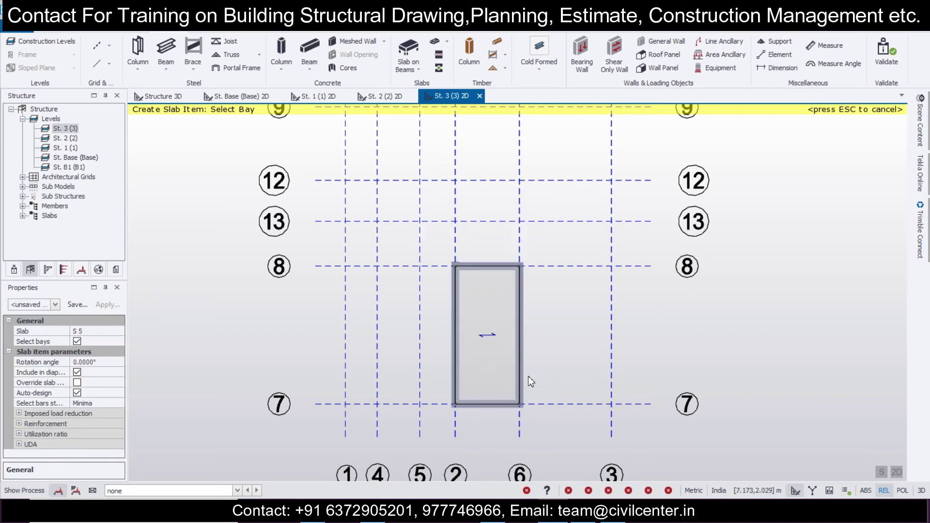
- Examine the St. 3 slab and the dead loads in the full 3D structure
{"action": "left_click", "coordinate": [158, 98]}
{"action": "right_click_drag", "start_coordinate": [565, 350], "coordinate": [622, 346]}
{"action": "middle_click_drag", "start_coordinate": [622, 345], "coordinate": [572, 248]}
{"action": "mouse_move", "coordinate": [439, 186]}
{"action": "middle_click_drag", "start_coordinate": [439, 186], "coordinate": [271, 188]}
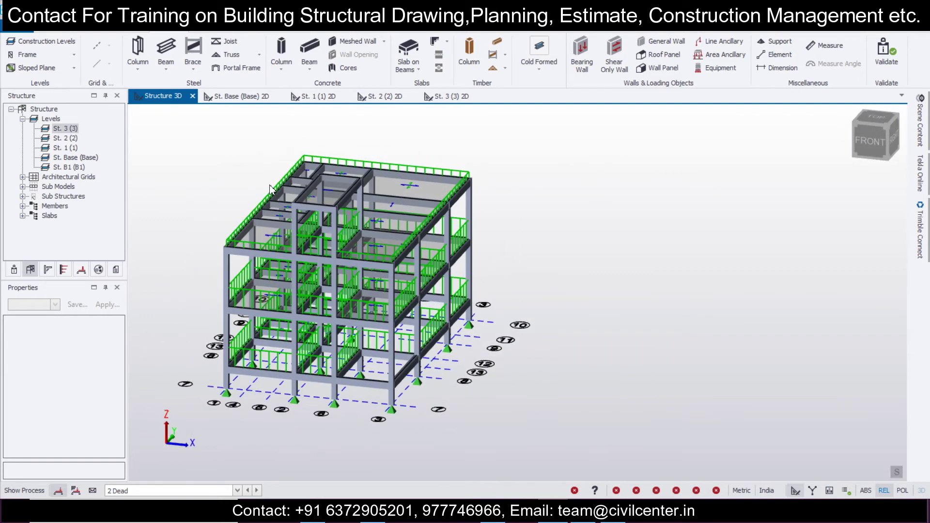
- Display loadcase 4 Imposed in the full 3D structure and examine the level loads on the slabs from several sides
{"action": "left_click", "coordinate": [228, 493]}
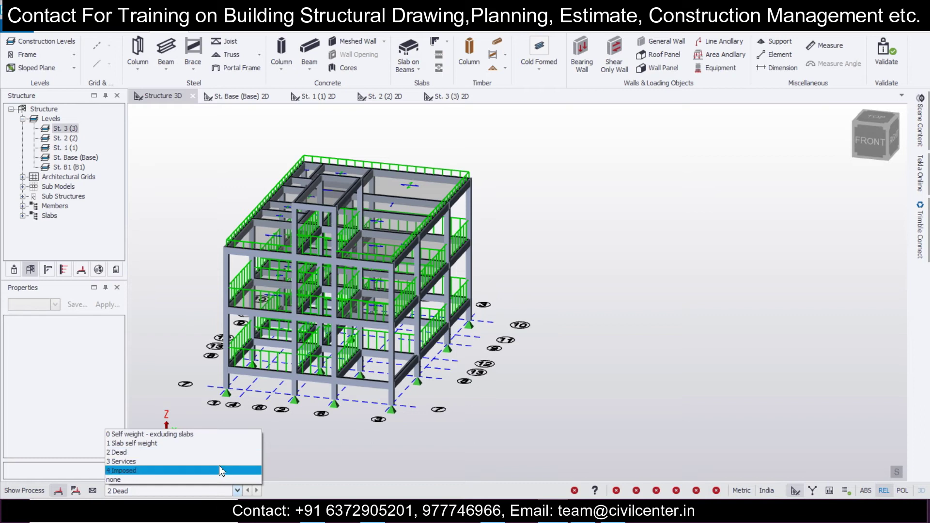
{"action": "left_click", "coordinate": [218, 466]}
{"action": "middle_click_drag", "start_coordinate": [222, 423], "coordinate": [432, 446]}
{"action": "right_click_drag", "start_coordinate": [429, 441], "coordinate": [429, 419]}
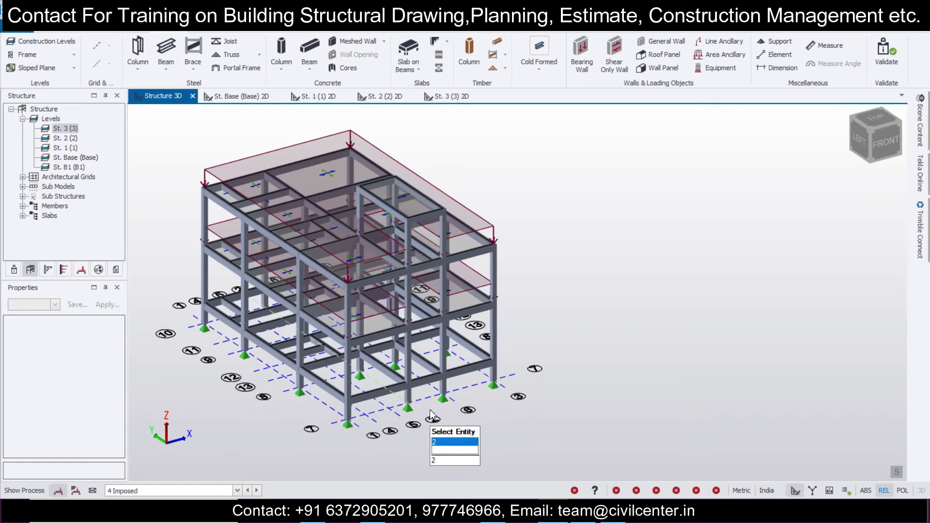
{"action": "scroll", "coordinate": [430, 417], "scroll_direction": "down", "scroll_amount": 2}
{"action": "middle_click_drag", "start_coordinate": [396, 405], "coordinate": [524, 415]}
{"action": "scroll", "coordinate": [527, 415], "scroll_direction": "up", "scroll_amount": 2}
{"action": "middle_click_drag", "start_coordinate": [655, 388], "coordinate": [675, 408]}
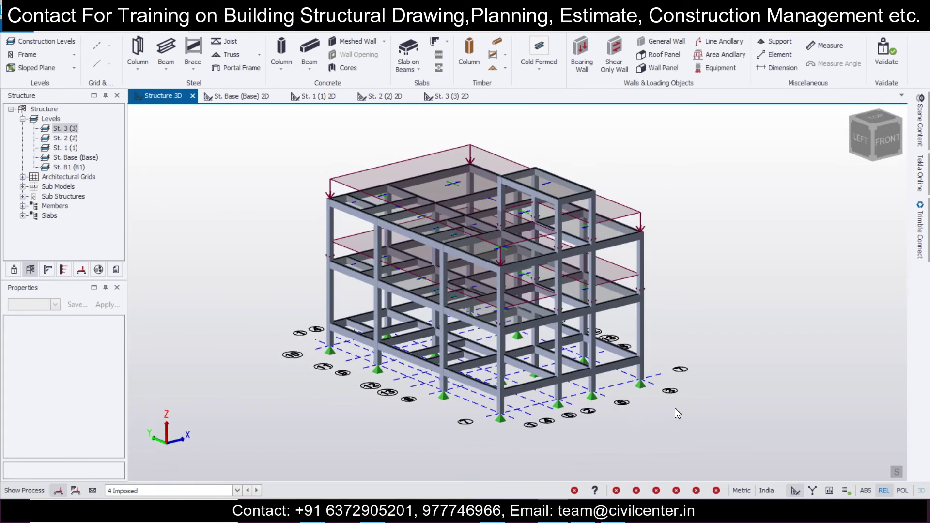
{"action": "scroll", "coordinate": [675, 399], "scroll_direction": "up", "scroll_amount": 2}
{"action": "scroll", "coordinate": [675, 399], "scroll_direction": "down", "scroll_amount": 2}
{"action": "right_click_drag", "start_coordinate": [675, 399], "coordinate": [683, 365]}
{"action": "middle_click_drag", "start_coordinate": [684, 369], "coordinate": [455, 395]}
{"action": "middle_click_drag", "start_coordinate": [651, 402], "coordinate": [794, 417]}
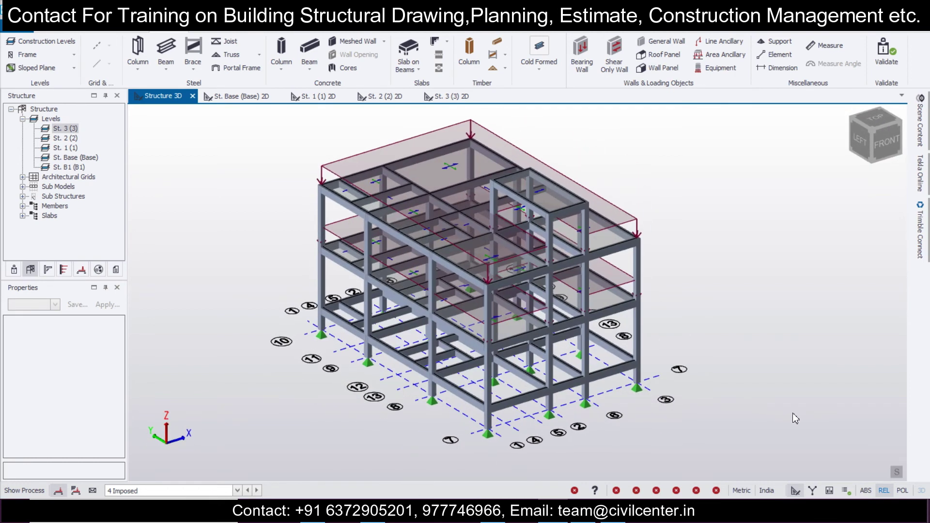
{"action": "scroll", "coordinate": [731, 427], "scroll_direction": "up", "scroll_amount": 1}
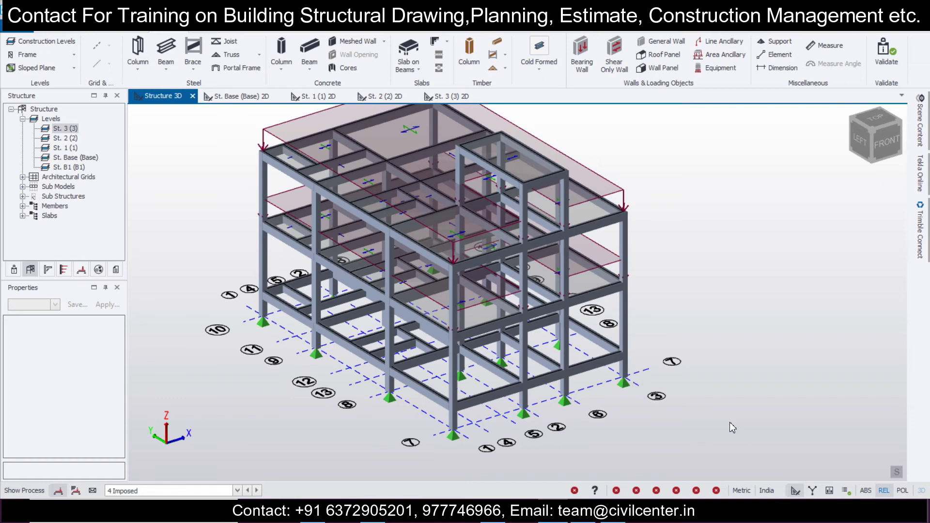
{"action": "scroll", "coordinate": [729, 423], "scroll_direction": "down", "scroll_amount": 1}
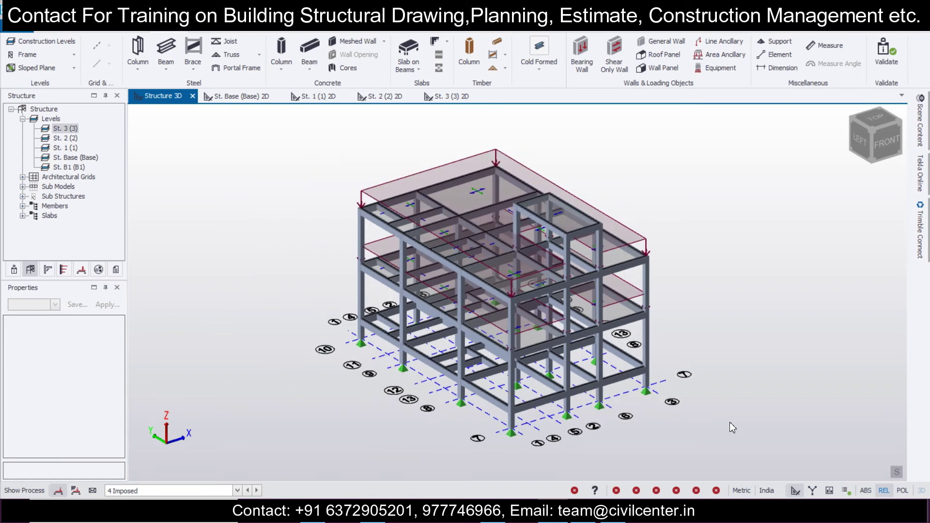
{"action": "middle_click_drag", "start_coordinate": [730, 427], "coordinate": [795, 432]}
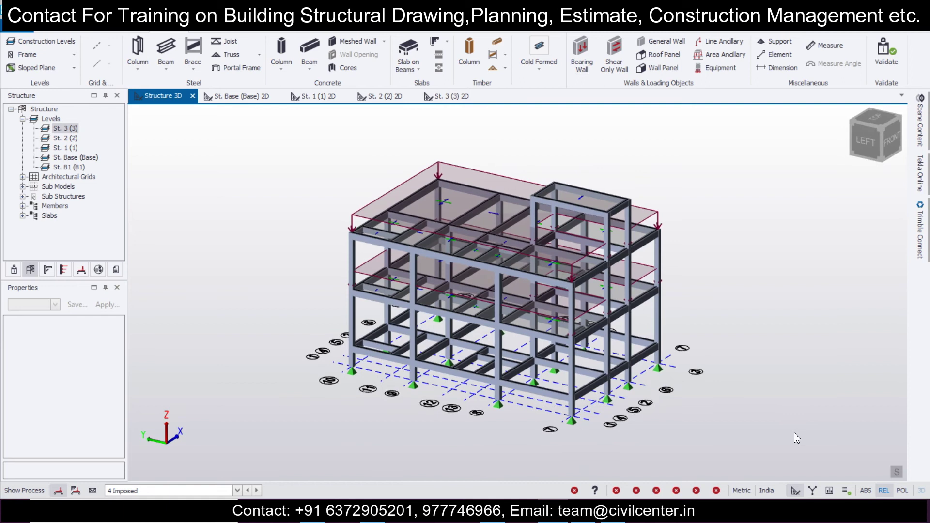
{"action": "scroll", "coordinate": [562, 415], "scroll_direction": "up", "scroll_amount": 3}
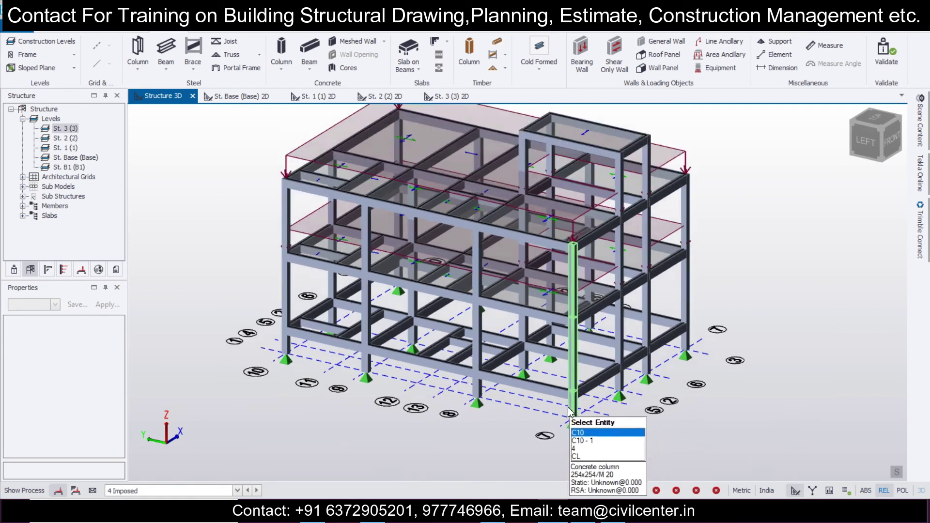
{"action": "middle_click_drag", "start_coordinate": [688, 423], "coordinate": [742, 375]}
{"action": "scroll", "coordinate": [670, 360], "scroll_direction": "down", "scroll_amount": 2}
{"action": "right_click_drag", "start_coordinate": [743, 374], "coordinate": [721, 375]}
{"action": "middle_click_drag", "start_coordinate": [723, 379], "coordinate": [760, 358]}
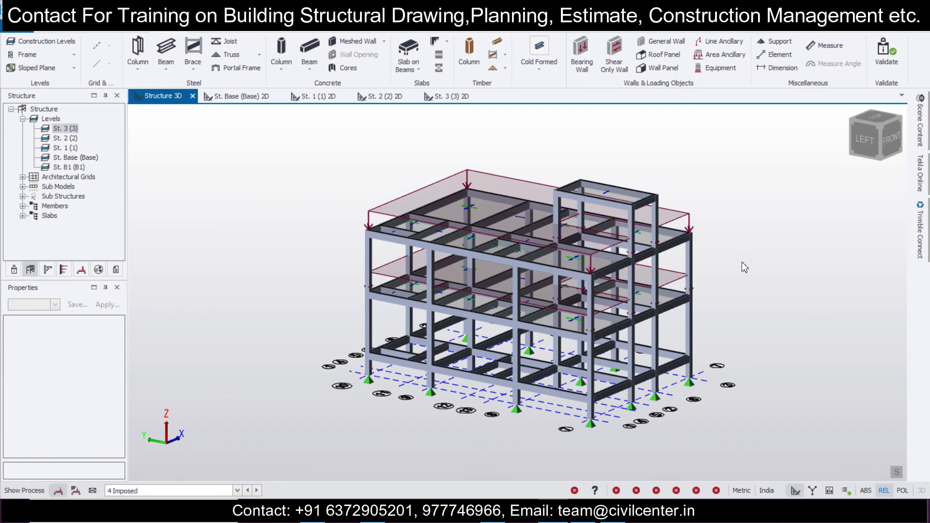
{"action": "middle_click_drag", "start_coordinate": [778, 309], "coordinate": [770, 332]}
{"action": "scroll", "coordinate": [765, 356], "scroll_direction": "up", "scroll_amount": 1}
{"action": "scroll", "coordinate": [765, 356], "scroll_direction": "down", "scroll_amount": 1}
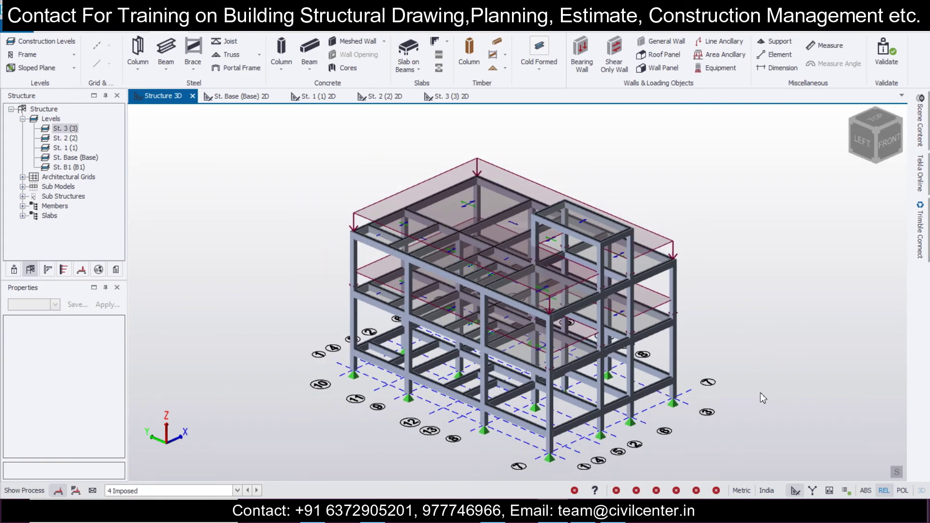
- Validate the loaded model
{"action": "mouse_move", "coordinate": [704, 382]}
{"action": "scroll", "coordinate": [702, 380], "scroll_direction": "up", "scroll_amount": 2}
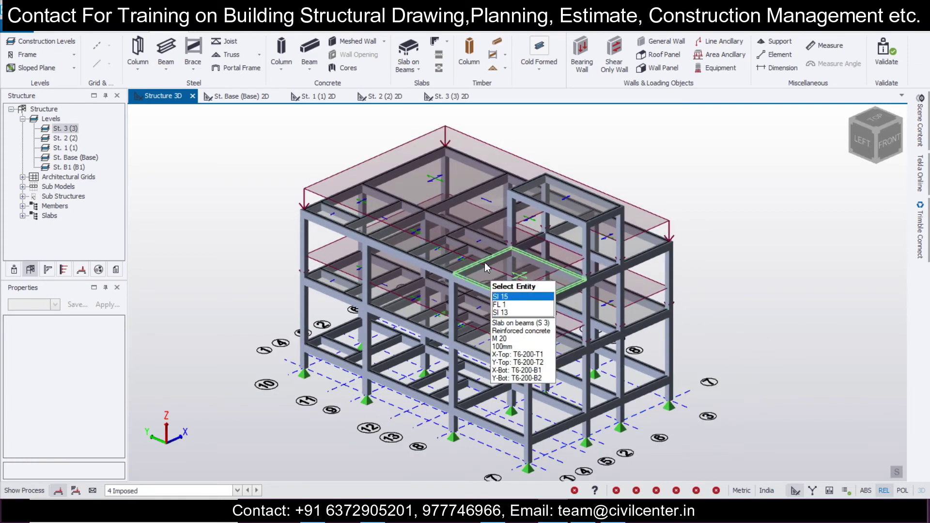
{"action": "left_click", "coordinate": [879, 56]}
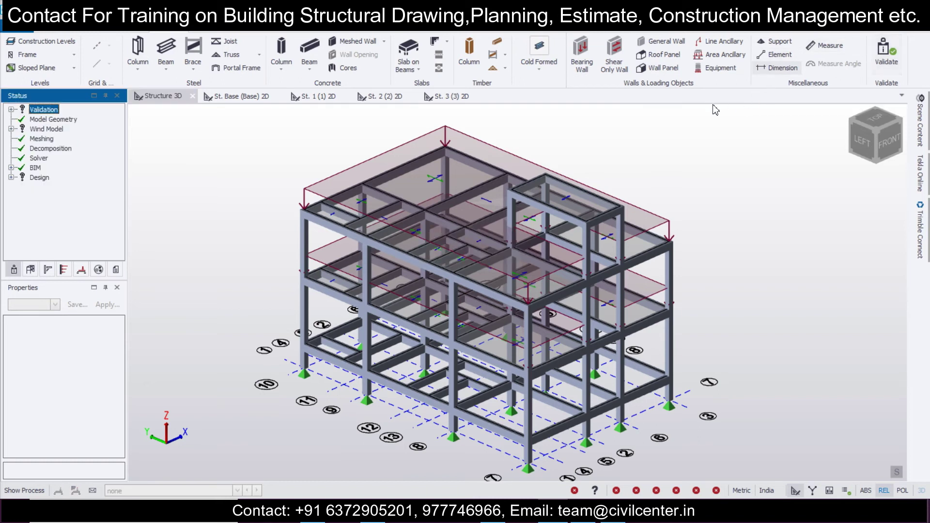
- Generate the Operating load combinations LS-1.5D and LS-1.5D+1.5L+1.5Lr with the combination generator and accept them
{"action": "left_click", "coordinate": [338, 32]}
{"action": "left_click", "coordinate": [243, 31]}
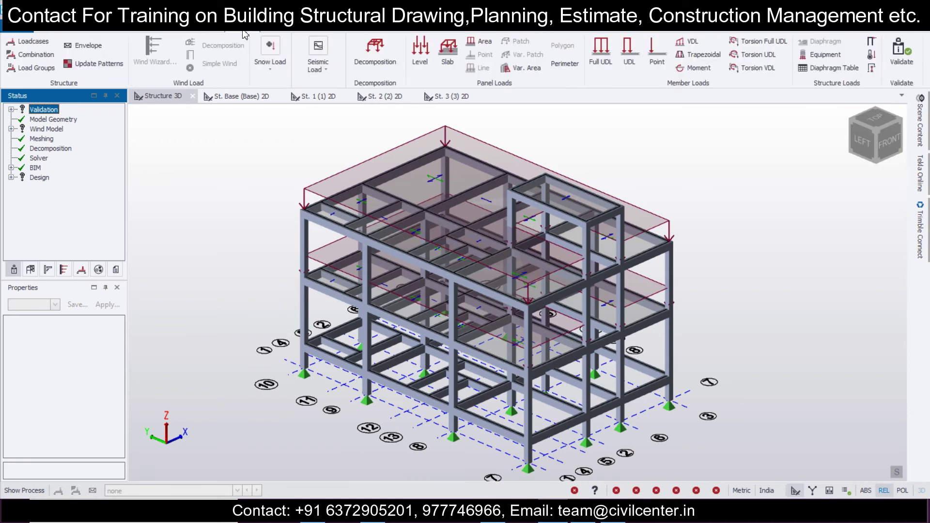
{"action": "left_click", "coordinate": [37, 55]}
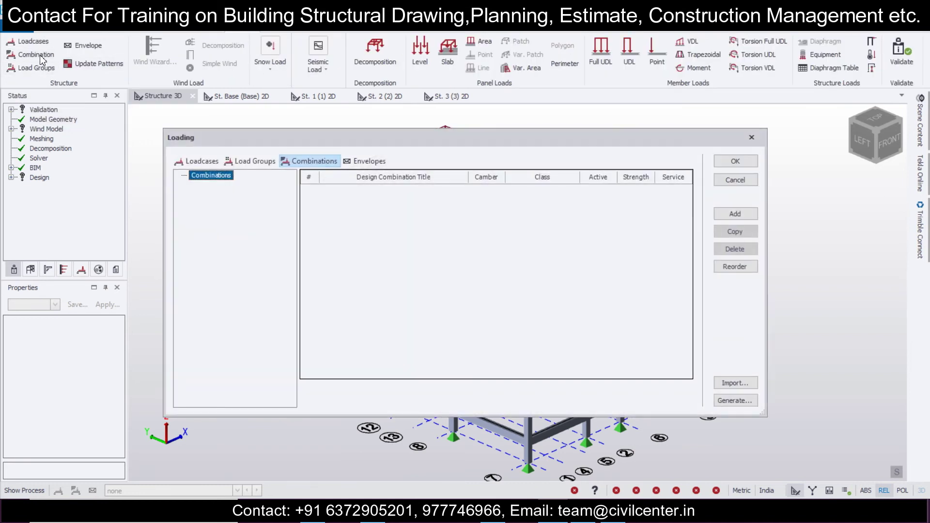
{"action": "left_click", "coordinate": [724, 401]}
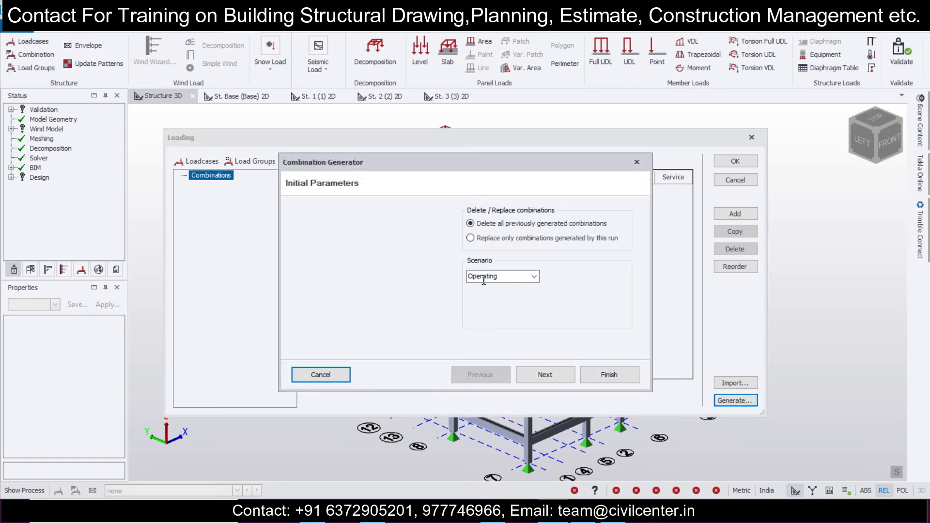
{"action": "left_click", "coordinate": [558, 378]}
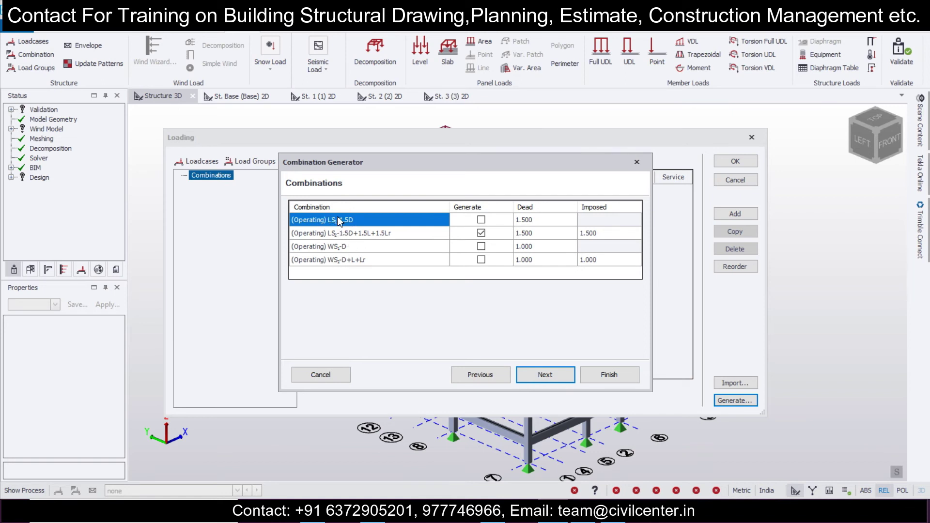
{"action": "left_click", "coordinate": [478, 221]}
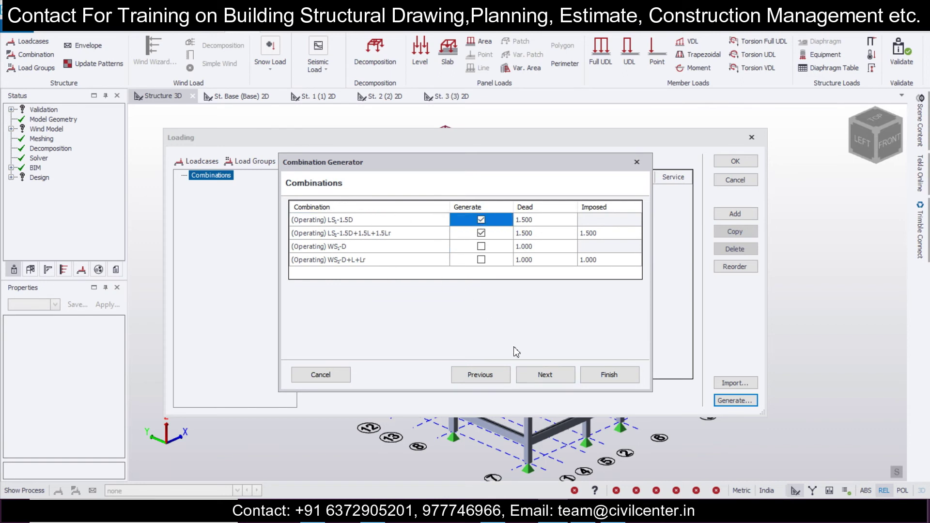
{"action": "left_click", "coordinate": [552, 378]}
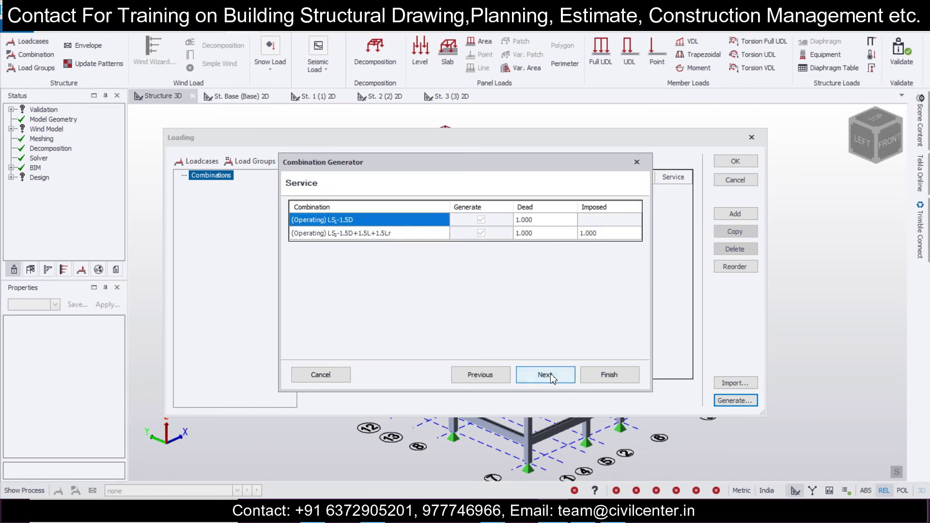
{"action": "left_click", "coordinate": [595, 383]}
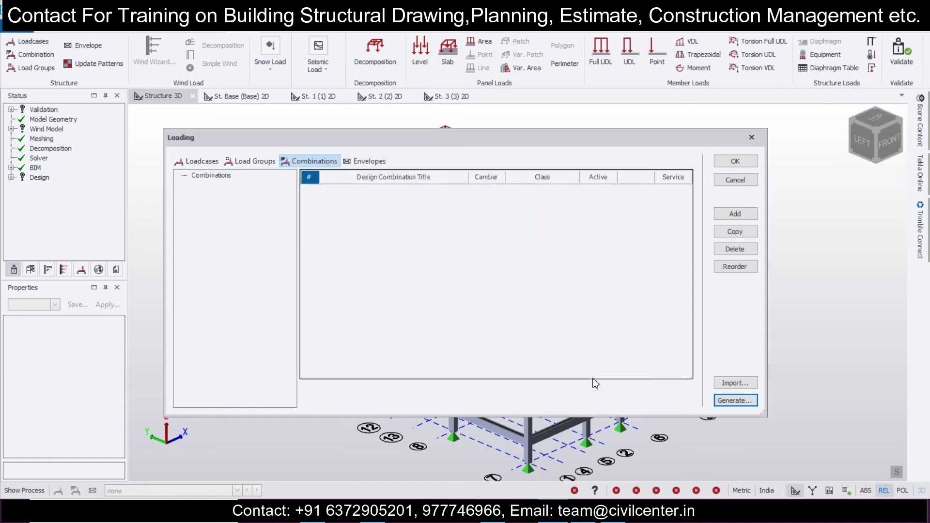
{"action": "left_click", "coordinate": [735, 162]}
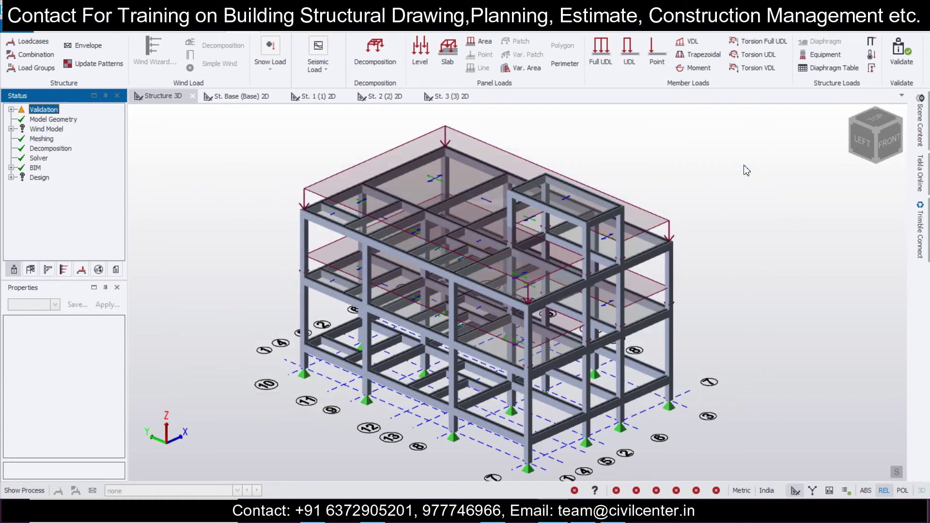
- Run the static analysis and design of all members and display their design status on the 3D structure
{"action": "left_click", "coordinate": [342, 32]}
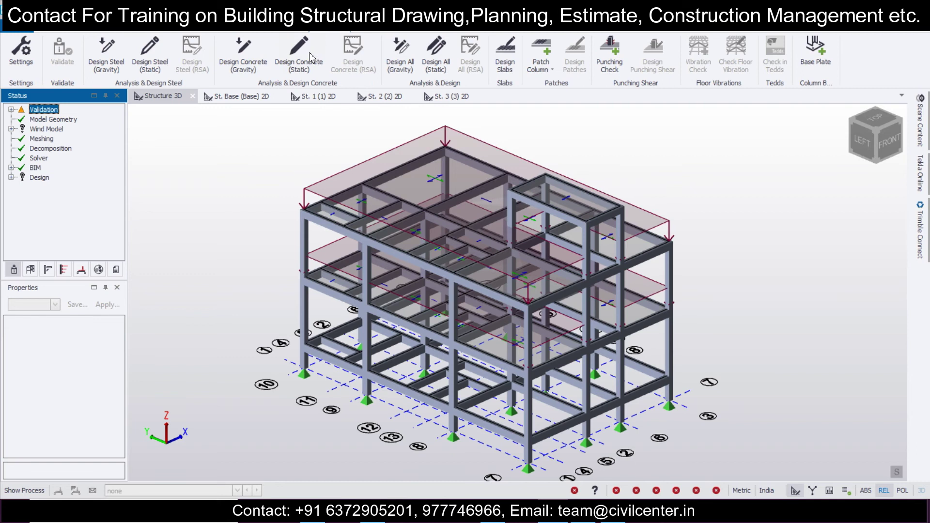
{"action": "left_click", "coordinate": [426, 67]}
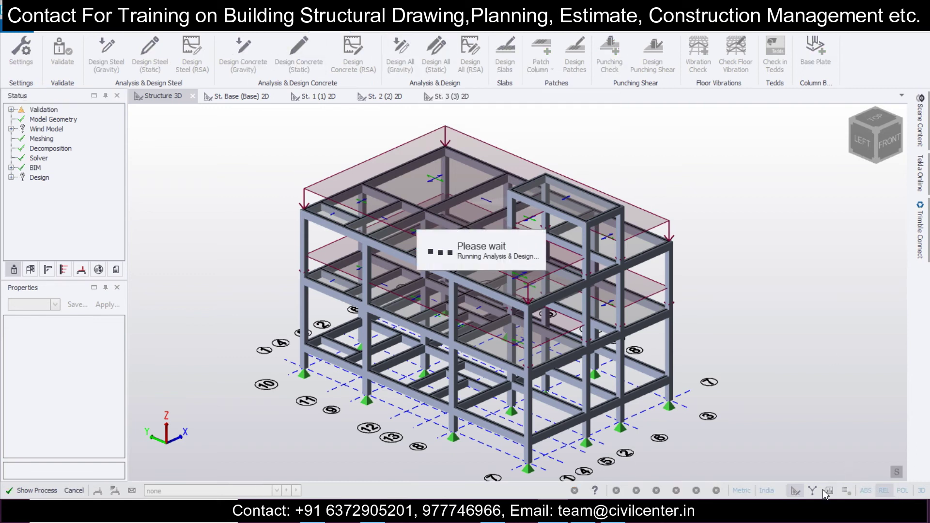
{"action": "middle_click_drag", "start_coordinate": [792, 431], "coordinate": [289, 439]}
{"action": "left_click", "coordinate": [205, 491]}
{"action": "left_click", "coordinate": [208, 480]}
{"action": "scroll", "coordinate": [647, 370], "scroll_direction": "up", "scroll_amount": 3}
- Run a static member check on corner column C12 and examine its longitudinal bar summary
{"action": "mouse_move", "coordinate": [647, 370]}
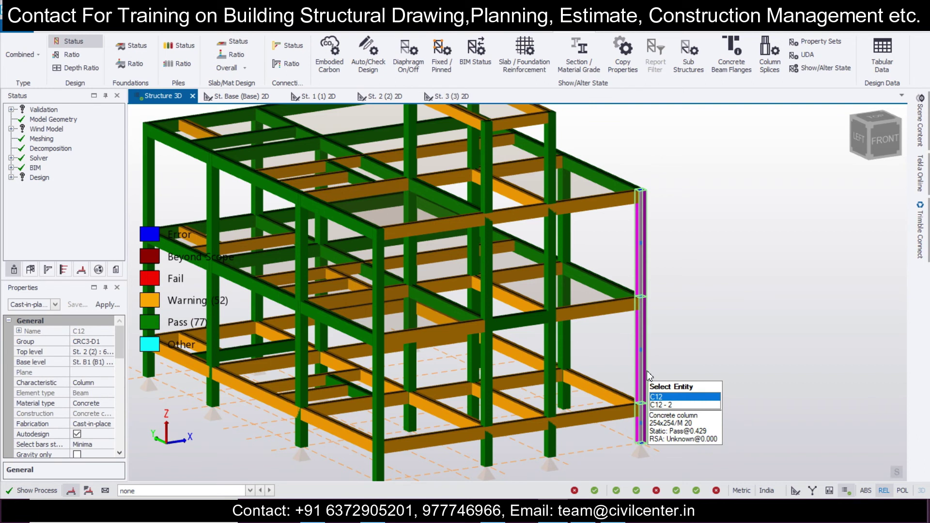
{"action": "right_click", "coordinate": [649, 376]}
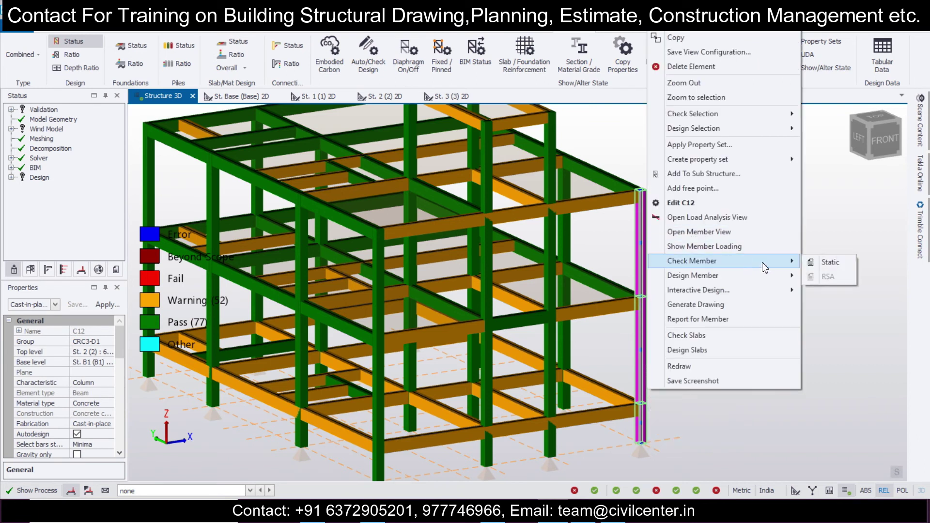
{"action": "left_click", "coordinate": [829, 262]}
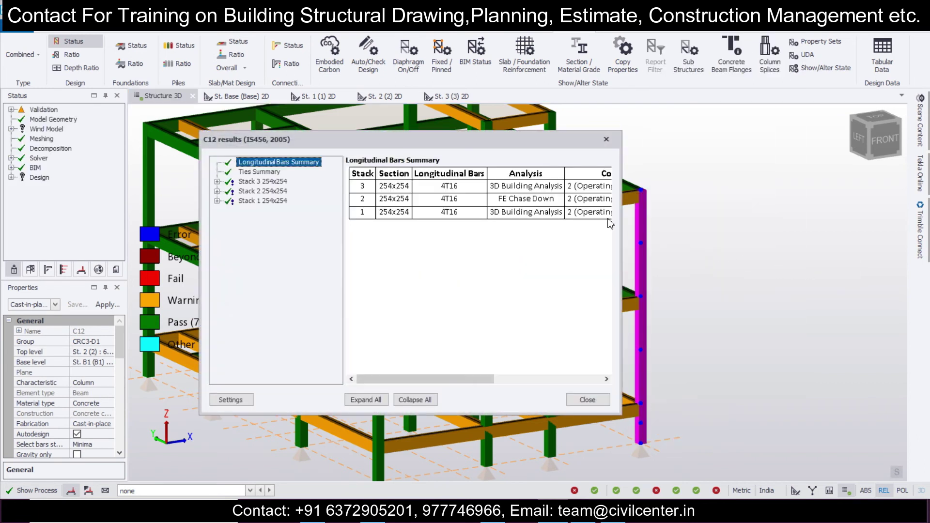
{"action": "left_click", "coordinate": [606, 139]}
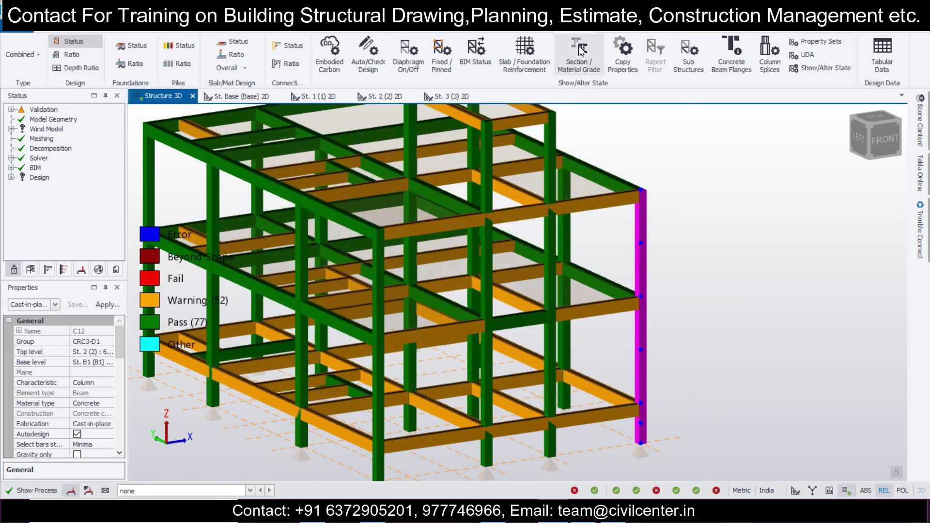
- Display the members' design utilization ratios and examine them across the 3D frame
{"action": "left_click", "coordinate": [71, 54]}
{"action": "mouse_move", "coordinate": [342, 264]}
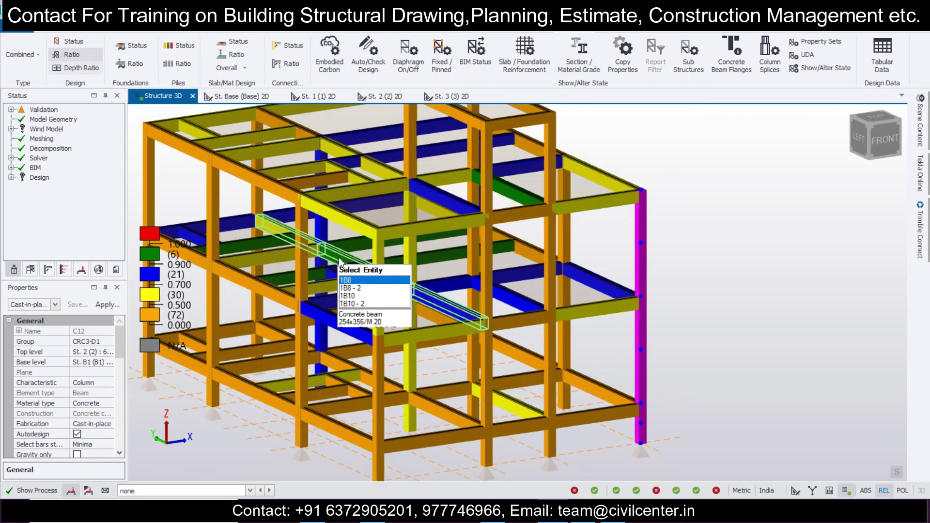
{"action": "middle_click_drag", "start_coordinate": [323, 394], "coordinate": [389, 411]}
{"action": "key", "text": "Escape"}
{"action": "middle_click_drag", "start_coordinate": [549, 415], "coordinate": [546, 391]}
{"action": "middle_click_drag", "start_coordinate": [240, 306], "coordinate": [295, 375]}
- Run a static member check on column C8 and examine its longitudinal bar summary
{"action": "scroll", "coordinate": [294, 376], "scroll_direction": "up", "scroll_amount": 3}
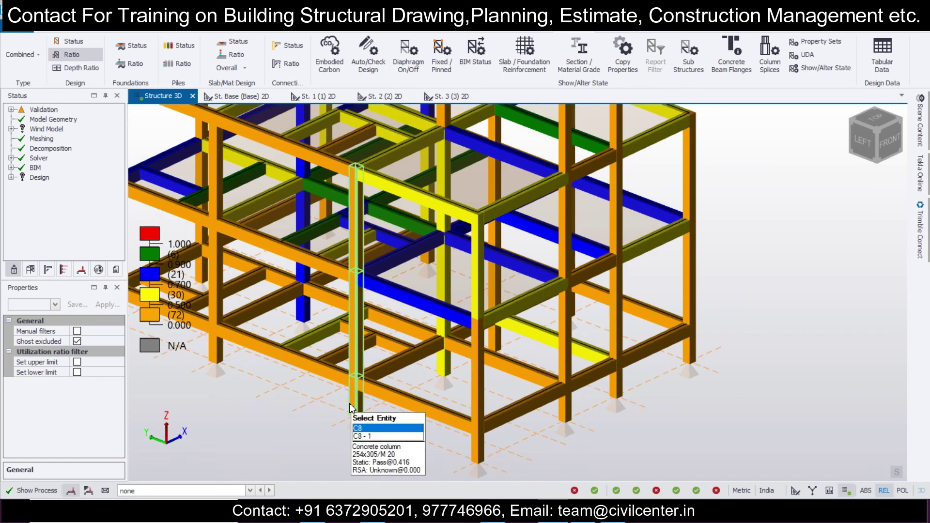
{"action": "left_click", "coordinate": [351, 407]}
{"action": "right_click", "coordinate": [351, 408]}
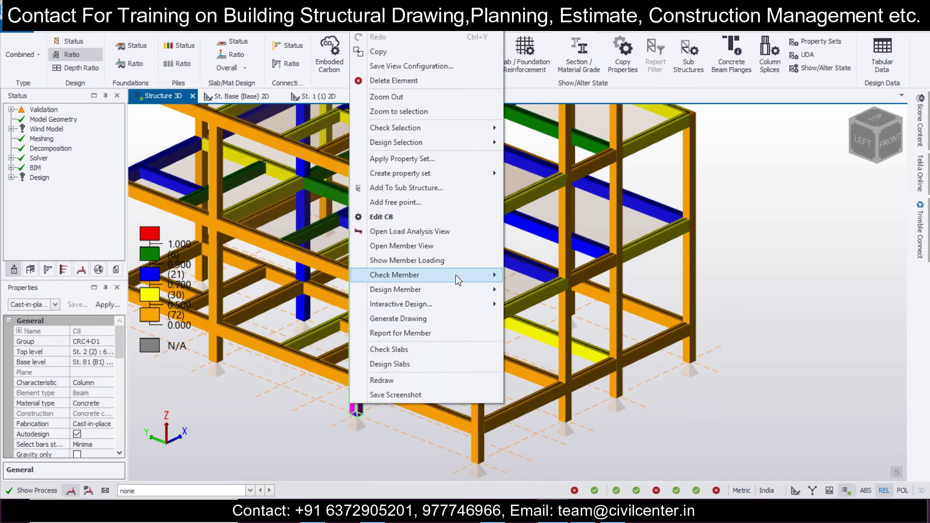
{"action": "left_click", "coordinate": [516, 277]}
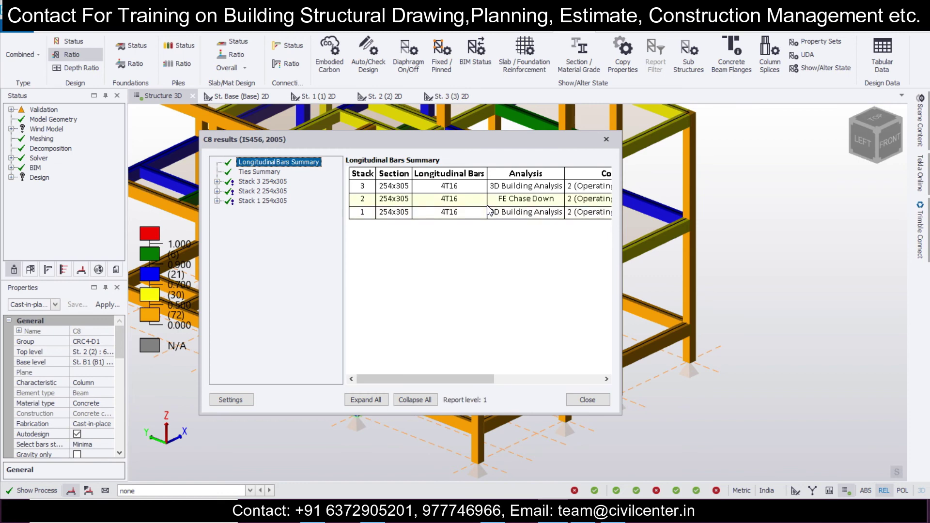
{"action": "left_click", "coordinate": [606, 139]}
- Examine the utilization ratios of the base beams and the whole frame, and return the 3D view to the structural display
{"action": "right_click_drag", "start_coordinate": [652, 410], "coordinate": [555, 370]}
{"action": "key", "text": "Escape"}
{"action": "scroll", "coordinate": [556, 368], "scroll_direction": "down", "scroll_amount": 5}
{"action": "middle_click_drag", "start_coordinate": [556, 368], "coordinate": [518, 407]}
{"action": "mouse_move", "coordinate": [518, 407]}
{"action": "scroll", "coordinate": [429, 361], "scroll_direction": "up", "scroll_amount": 5}
{"action": "mouse_move", "coordinate": [456, 370]}
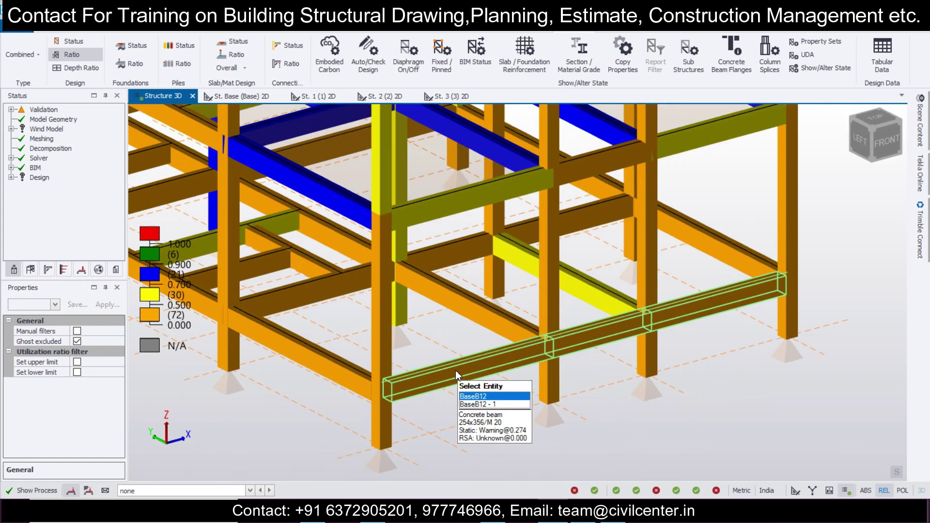
{"action": "scroll", "coordinate": [455, 370], "scroll_direction": "down", "scroll_amount": 8}
{"action": "middle_click_drag", "start_coordinate": [405, 440], "coordinate": [592, 370]}
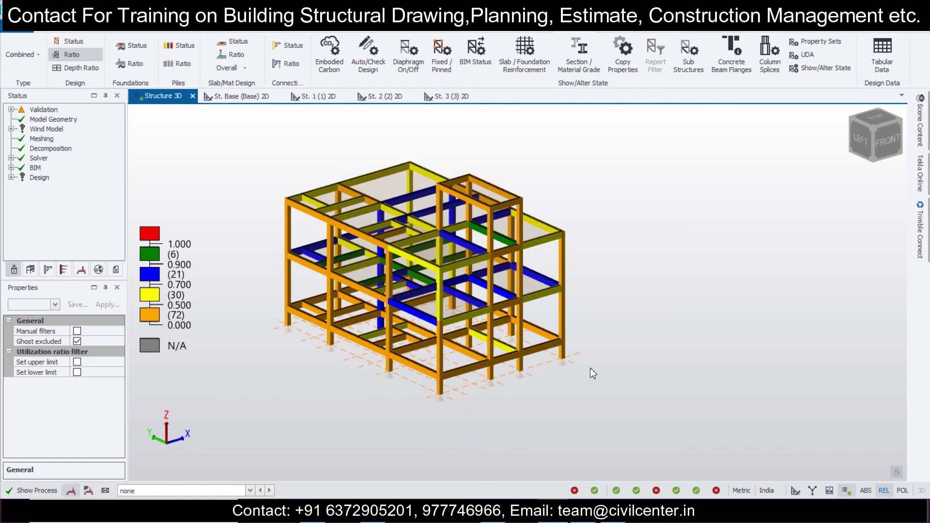
{"action": "middle_click_drag", "start_coordinate": [677, 307], "coordinate": [700, 331]}
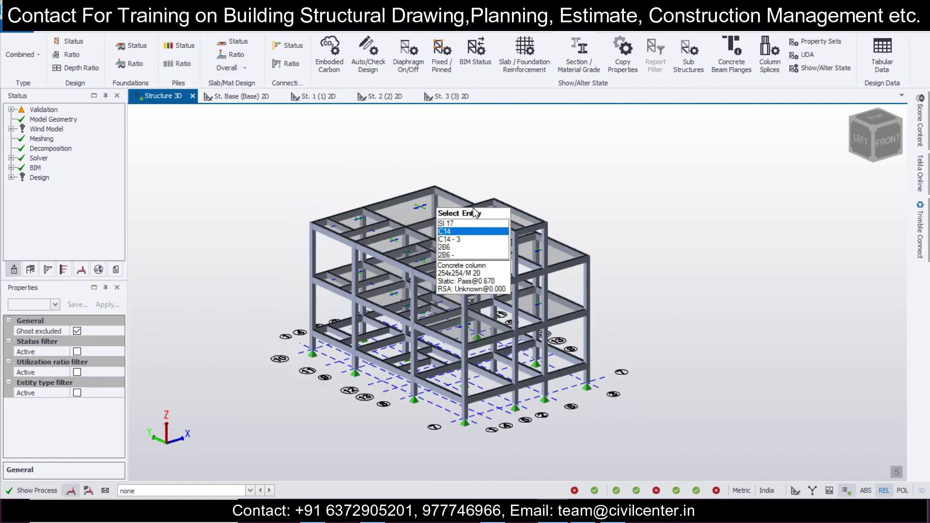
{"action": "middle_click_drag", "start_coordinate": [658, 262], "coordinate": [699, 264]}
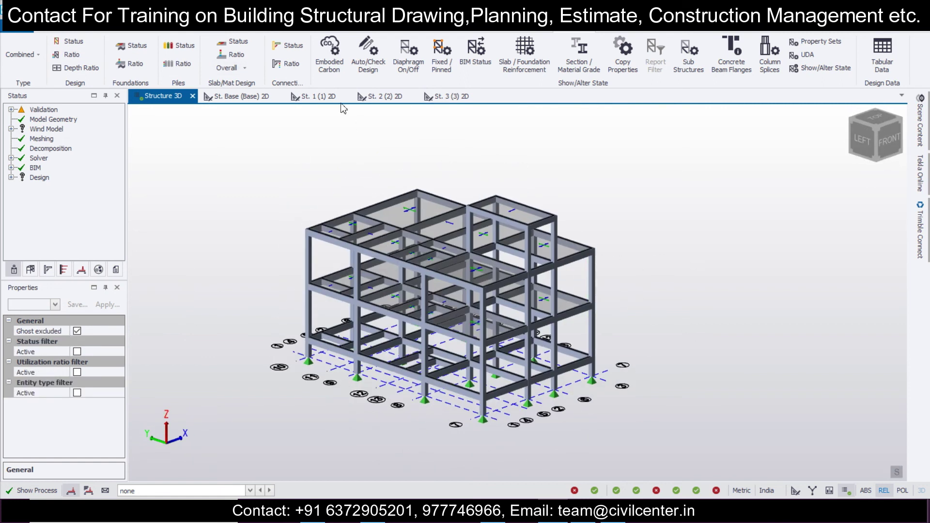
- Review the soil and surcharge parameters for isolated pad bases and place a pad base under every column
{"action": "left_click", "coordinate": [383, 32]}
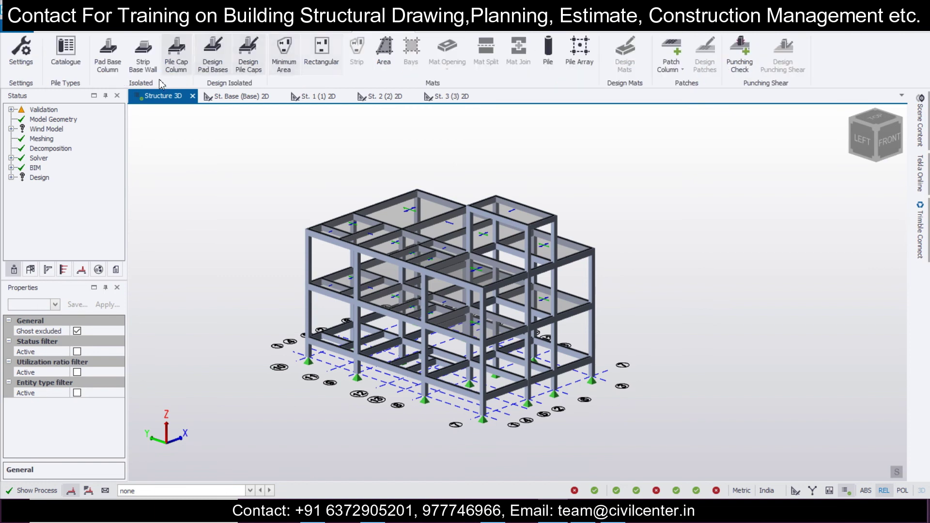
{"action": "left_click", "coordinate": [108, 53]}
{"action": "left_click_drag", "start_coordinate": [215, 180], "coordinate": [285, 279]}
{"action": "left_click_drag", "start_coordinate": [122, 340], "coordinate": [129, 419]}
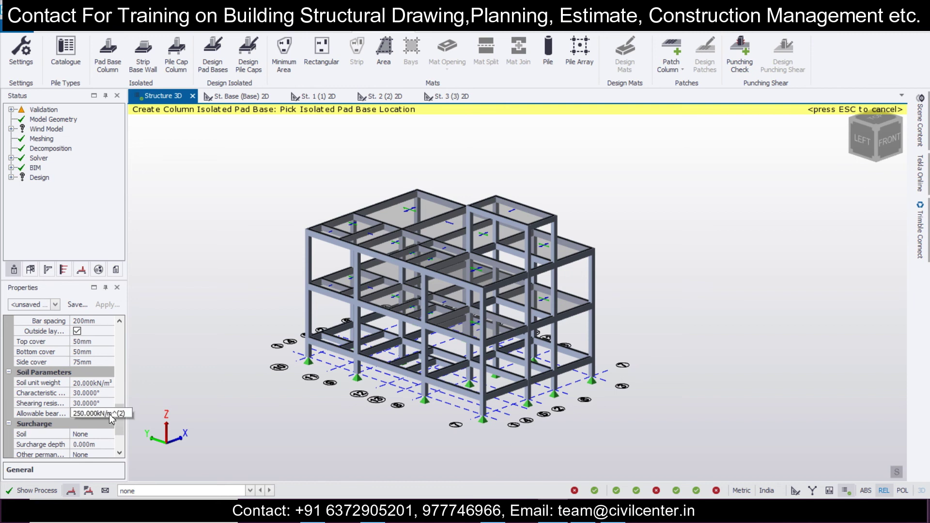
{"action": "scroll", "coordinate": [118, 419], "scroll_direction": "down", "scroll_amount": 1}
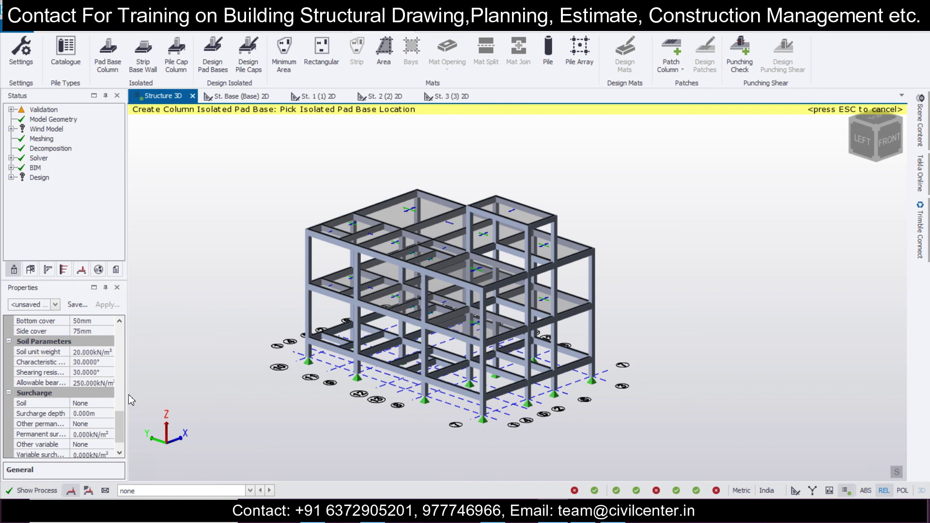
{"action": "scroll", "coordinate": [320, 337], "scroll_direction": "down", "scroll_amount": 2}
{"action": "left_click_drag", "start_coordinate": [225, 214], "coordinate": [716, 467]}
- Design the isolated pad bases and examine the resulting footings under the columns from several sides
{"action": "left_click", "coordinate": [222, 55]}
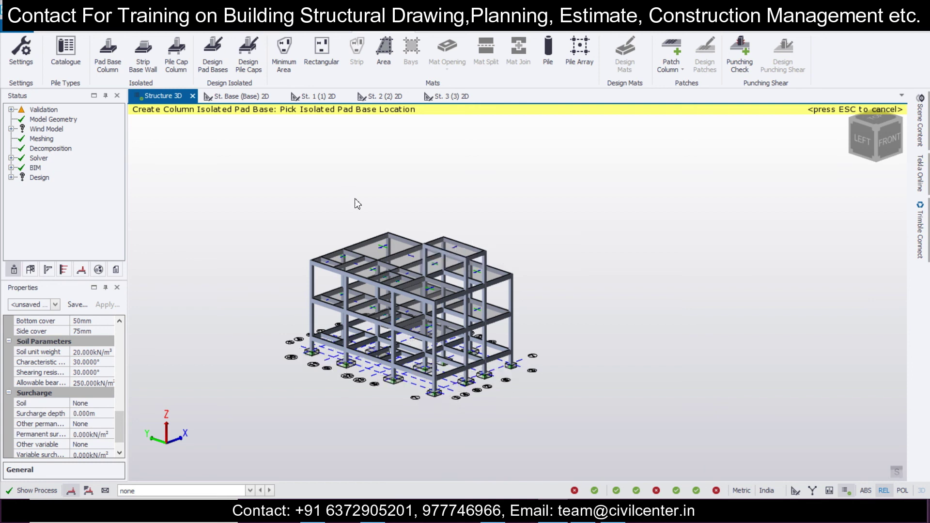
{"action": "right_click_drag", "start_coordinate": [559, 385], "coordinate": [597, 412]}
{"action": "middle_click_drag", "start_coordinate": [546, 391], "coordinate": [662, 415]}
{"action": "scroll", "coordinate": [662, 421], "scroll_direction": "up", "scroll_amount": 3}
{"action": "right_click_drag", "start_coordinate": [663, 421], "coordinate": [615, 408]}
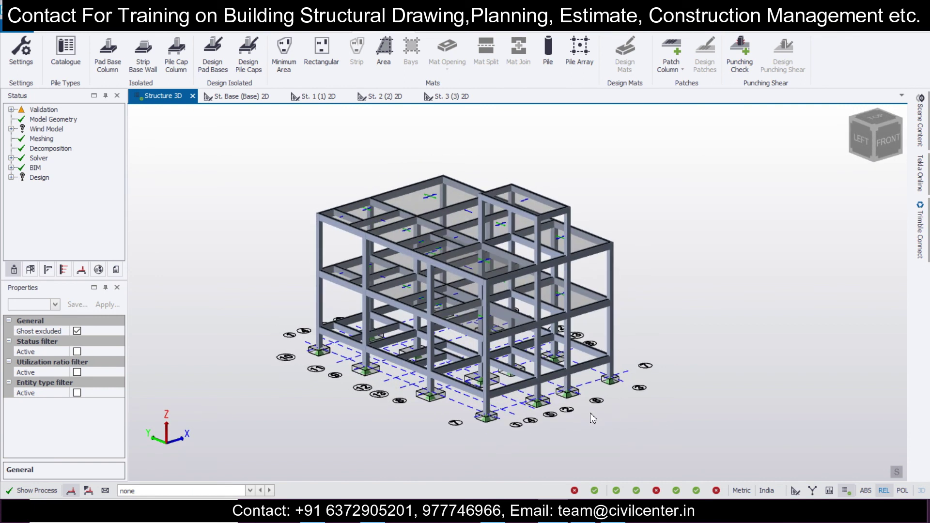
{"action": "scroll", "coordinate": [592, 417], "scroll_direction": "up", "scroll_amount": 2}
{"action": "scroll", "coordinate": [569, 407], "scroll_direction": "down", "scroll_amount": 2}
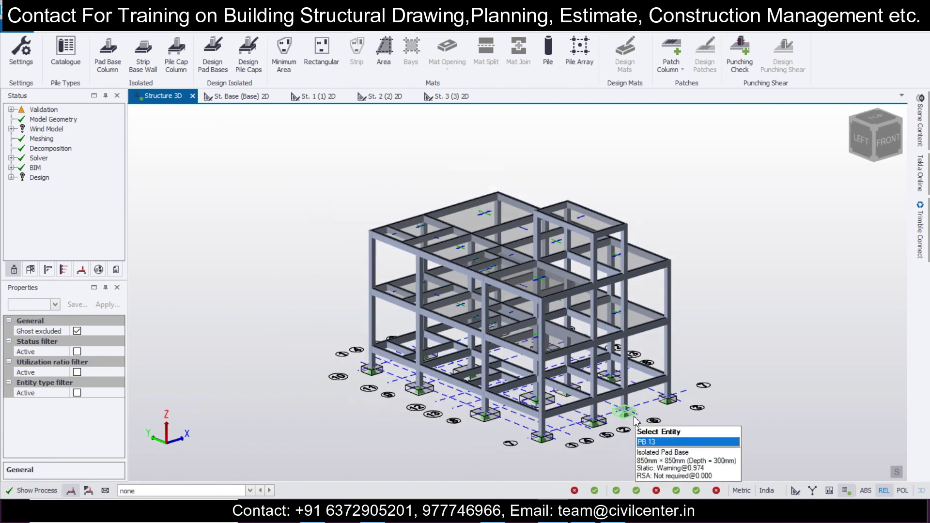
{"action": "mouse_move", "coordinate": [672, 396]}
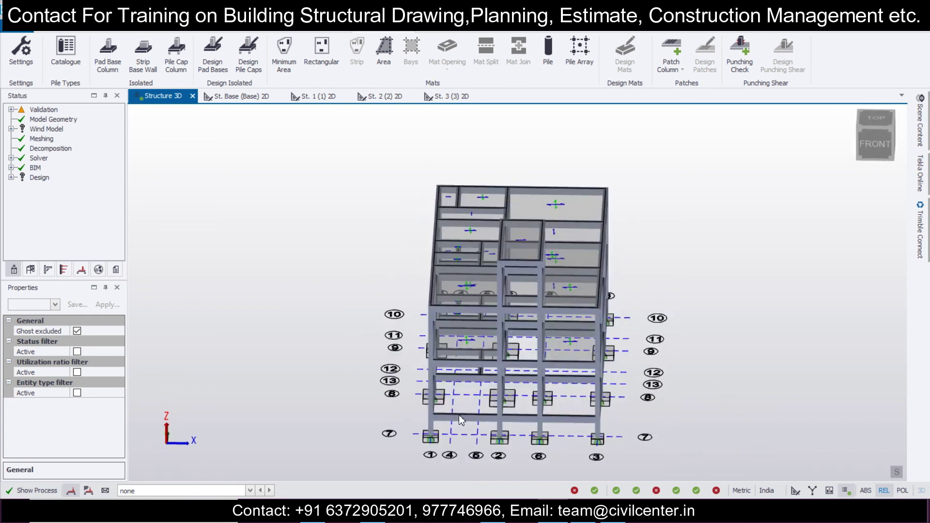